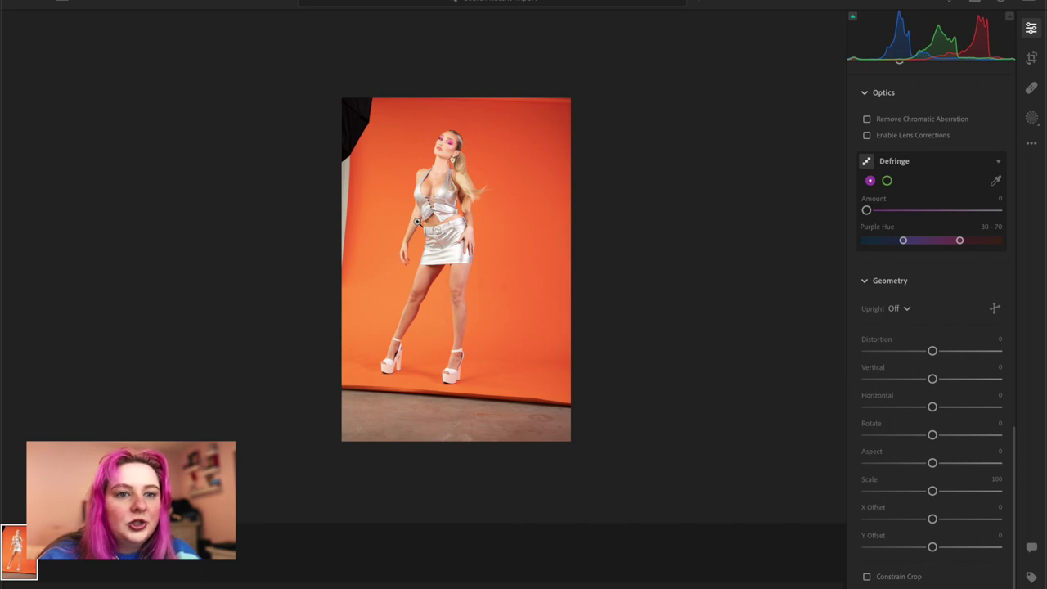
- Straighten the photo to -4.87 and crop it in so the model stands against only the orange backdrop
scroll(418, 222, up, 3)
scroll(417, 221, down, 4)
scroll(417, 221, up, 3)
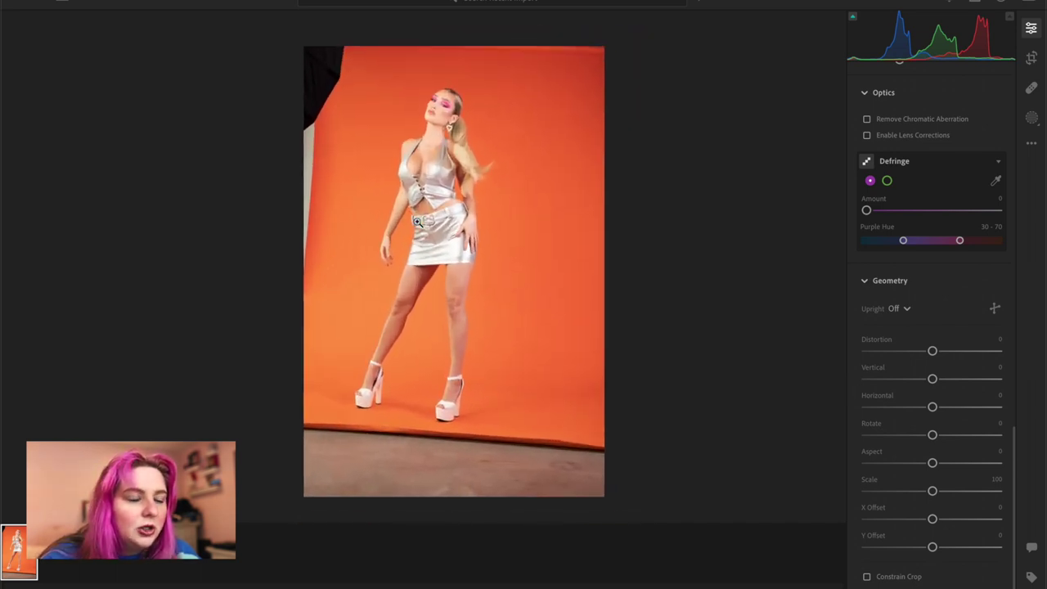
click(1031, 57)
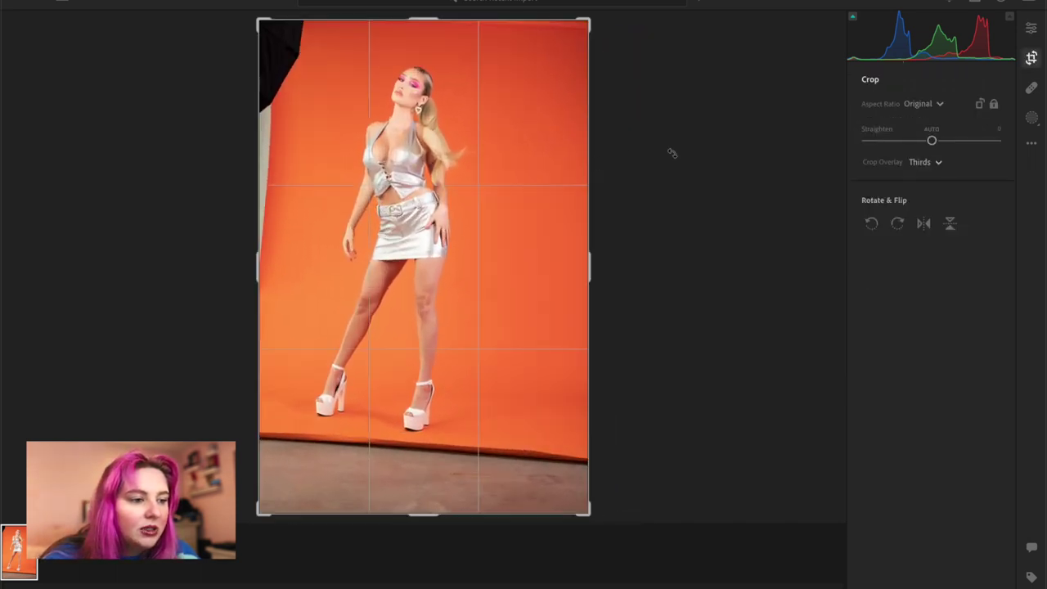
drag(654, 128, 631, 126)
drag(566, 480, 553, 466)
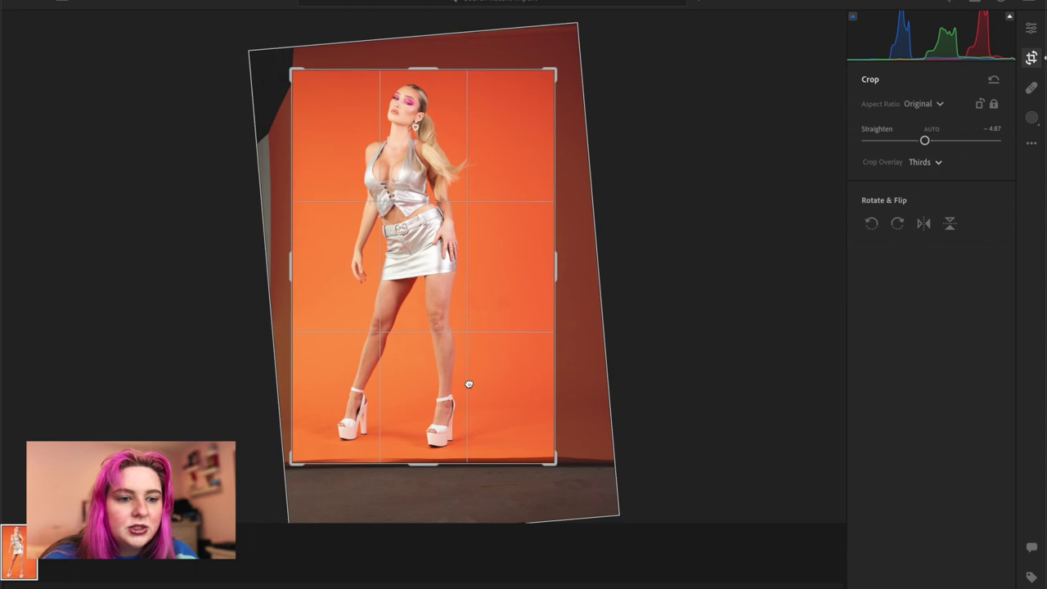
drag(468, 383, 470, 387)
key(e)
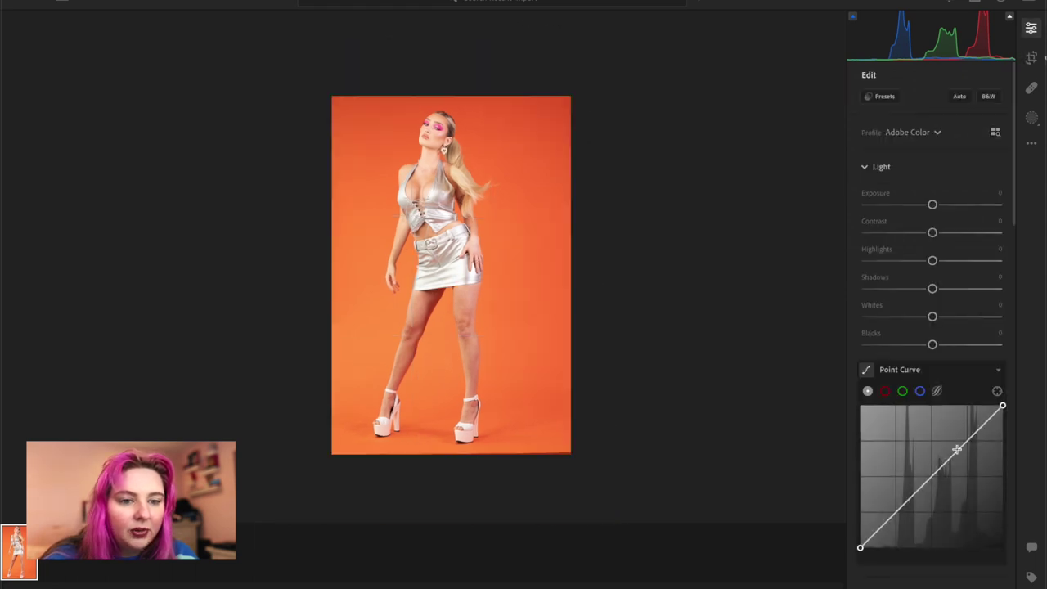
- Adjust the photo's geometry with a distortion of about +60 and a vertical correction of about -24
scroll(957, 451, down, 10)
drag(934, 352, 918, 388)
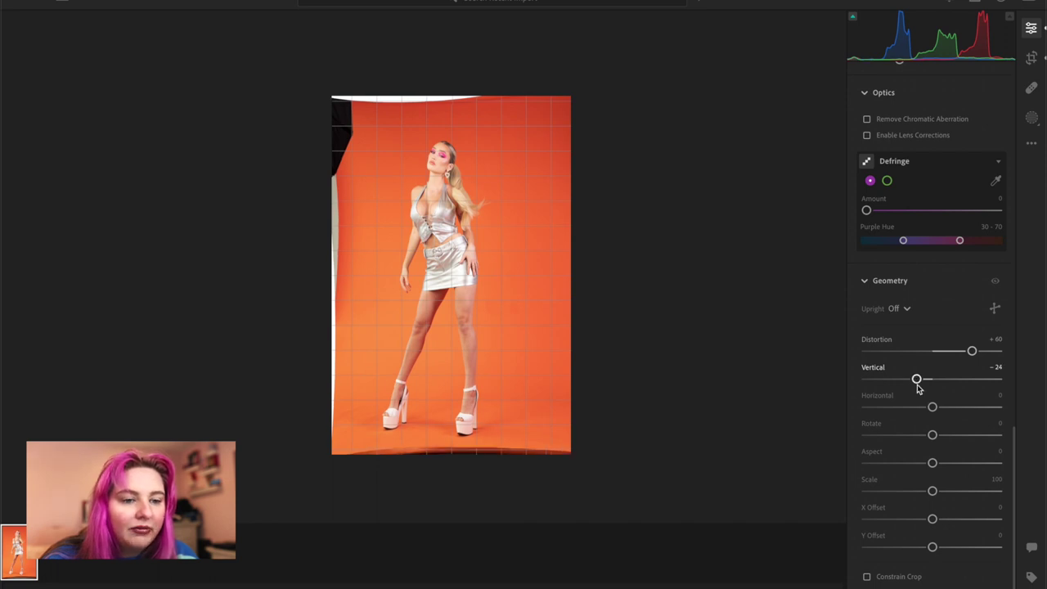
drag(973, 350, 969, 353)
drag(917, 383, 914, 384)
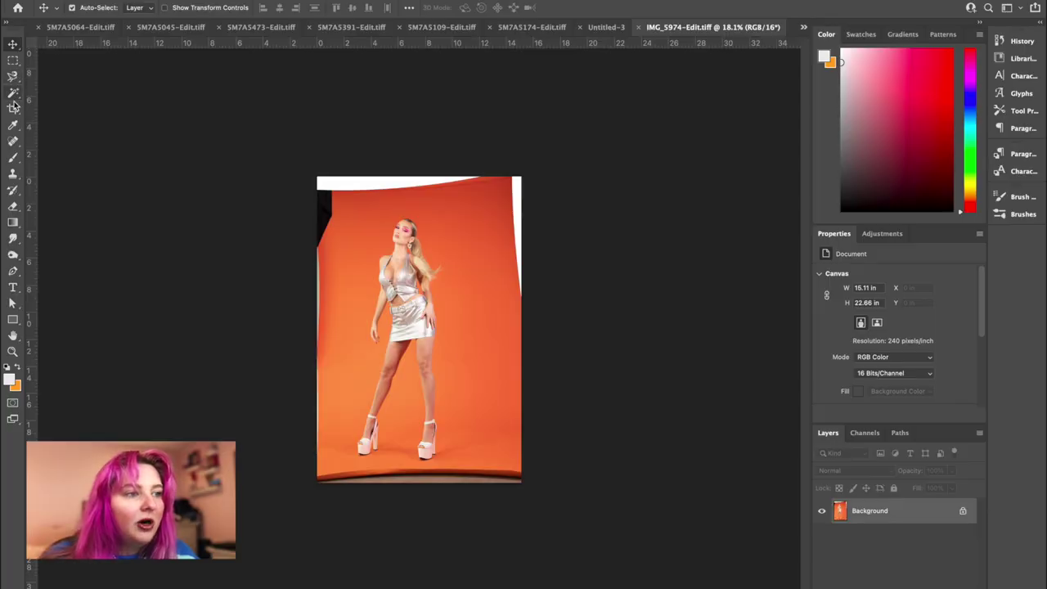
- Recrop the photo at a 4:5 ratio, tilting it slightly and extending the canvas past every edge of the picture
key(c)
drag(568, 169, 542, 180)
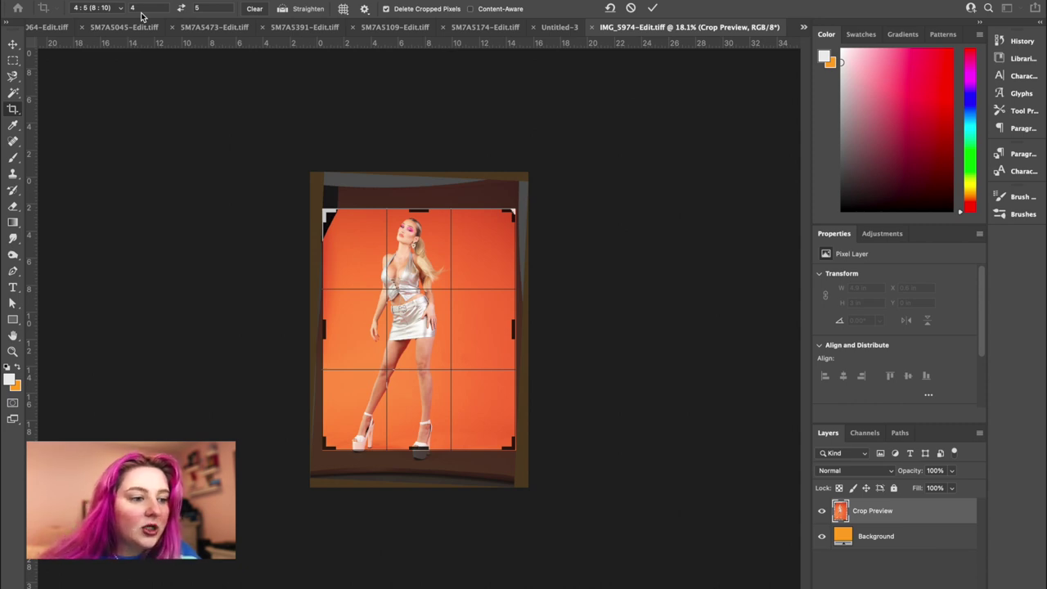
scroll(352, 399, up, 3)
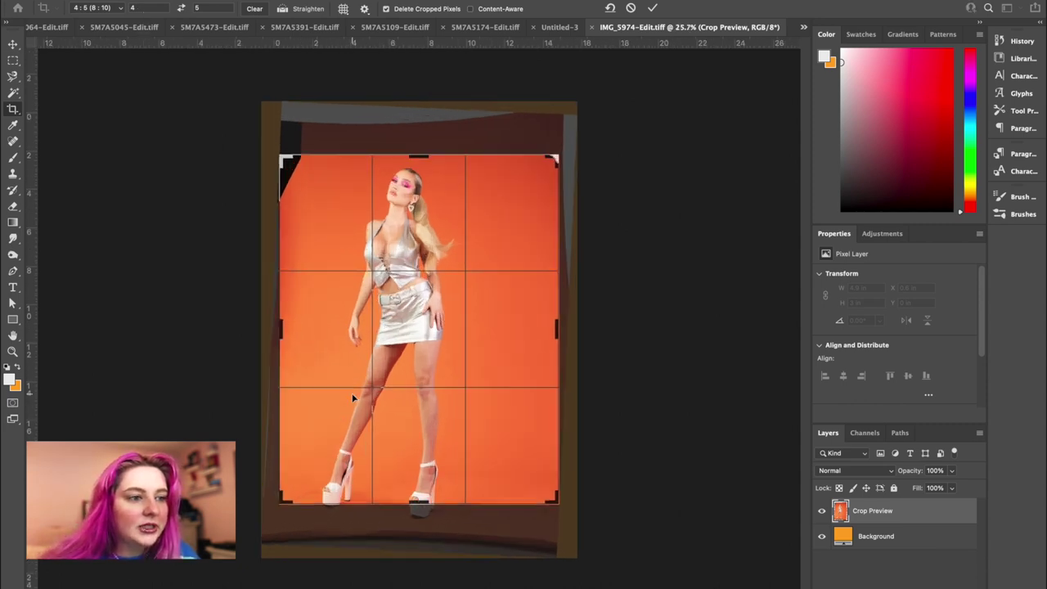
drag(430, 316, 434, 297)
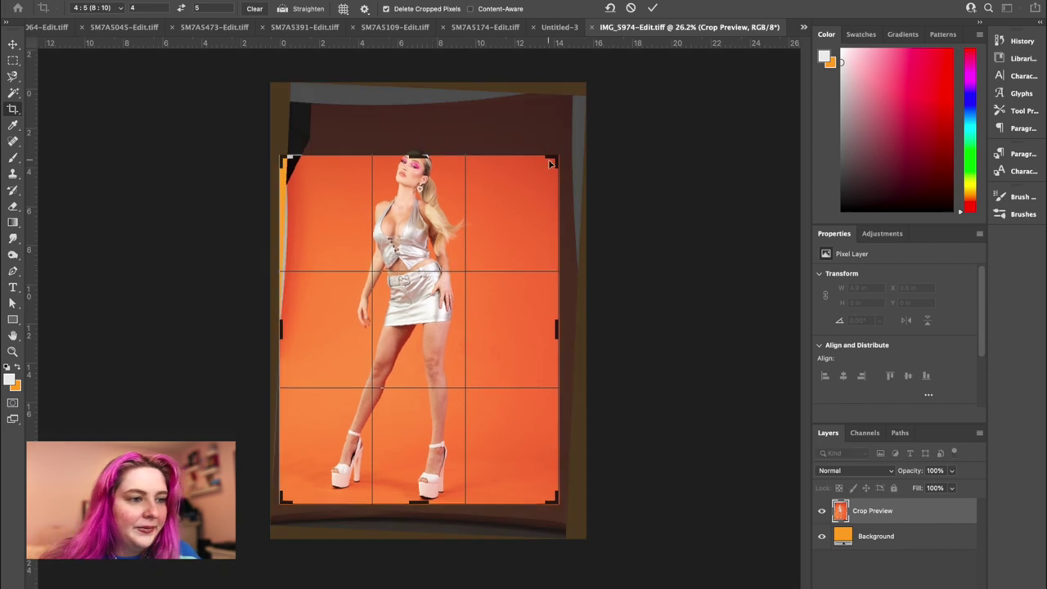
drag(558, 158, 619, 83)
mouse_move(395, 334)
mouse_down()
mouse_move(458, 293)
mouse_move(461, 278)
mouse_up()
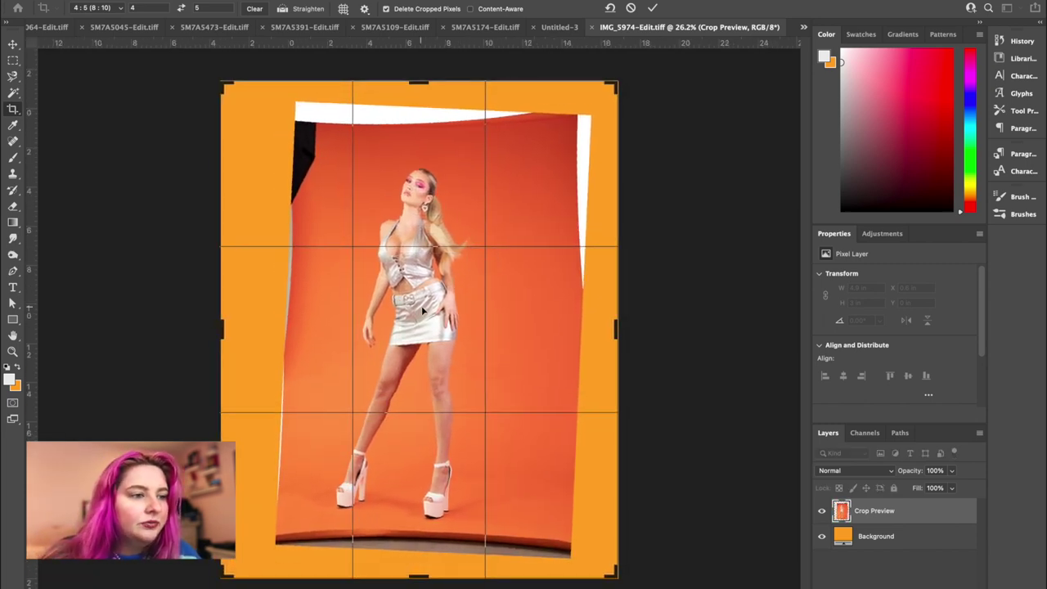
key(Return)
- Draw a loose freehand Lasso selection around the whole model and invert it to select the surrounding background
click(10, 79)
right_click(11, 79)
click(54, 77)
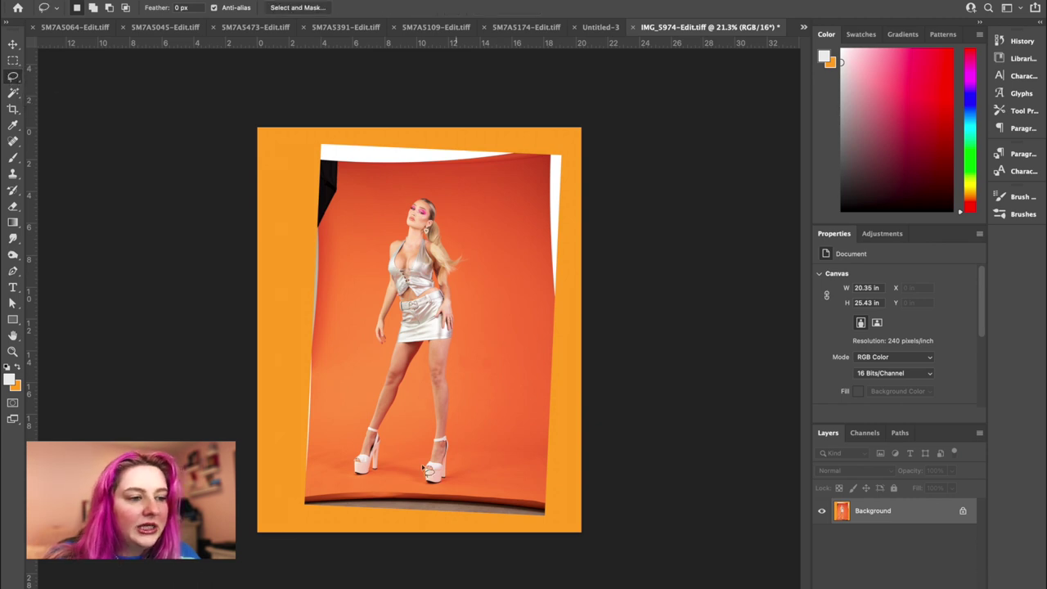
mouse_move(340, 474)
mouse_down()
mouse_move(372, 491)
mouse_move(453, 488)
mouse_move(476, 451)
mouse_move(471, 335)
mouse_up()
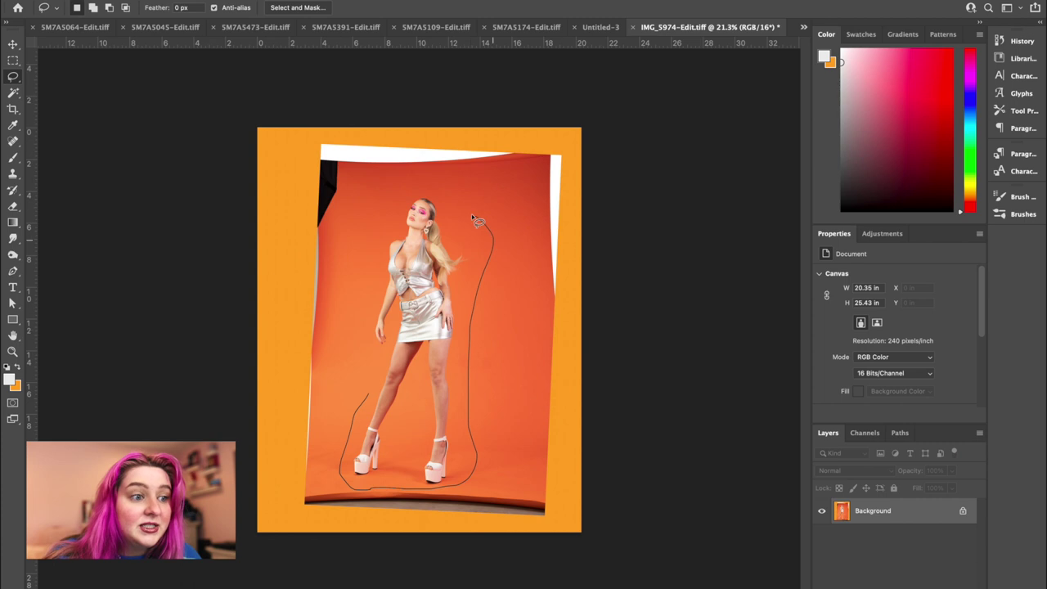
mouse_move(401, 202)
mouse_down()
mouse_move(380, 227)
mouse_move(363, 308)
mouse_up()
drag(377, 375, 374, 383)
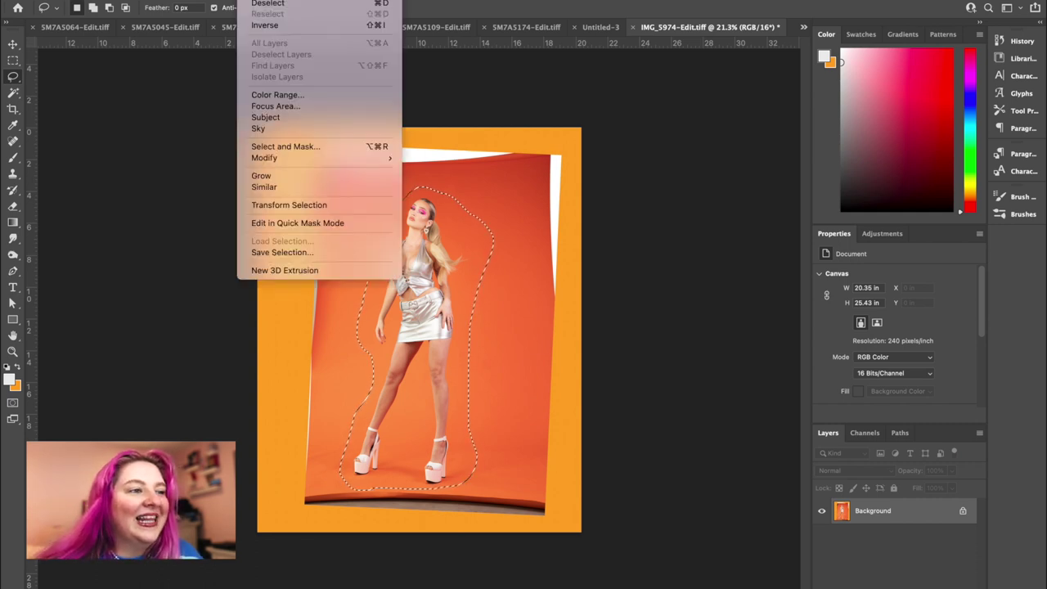
click(263, 25)
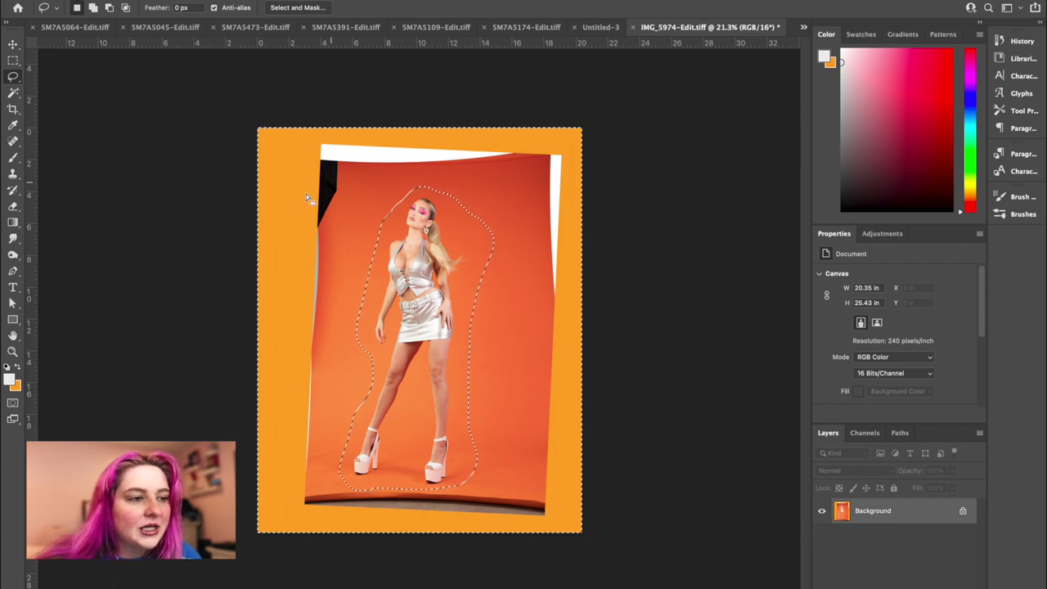
- Fill the selected background using Content-Aware with color adaptation, Normal mode and 100% opacity
right_click(460, 368)
click(479, 515)
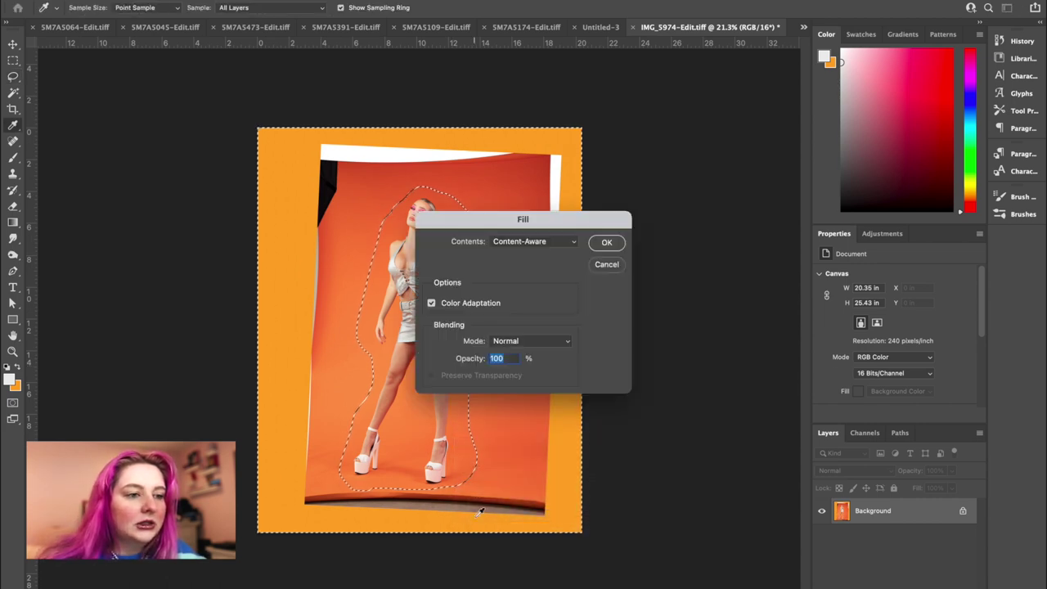
click(608, 242)
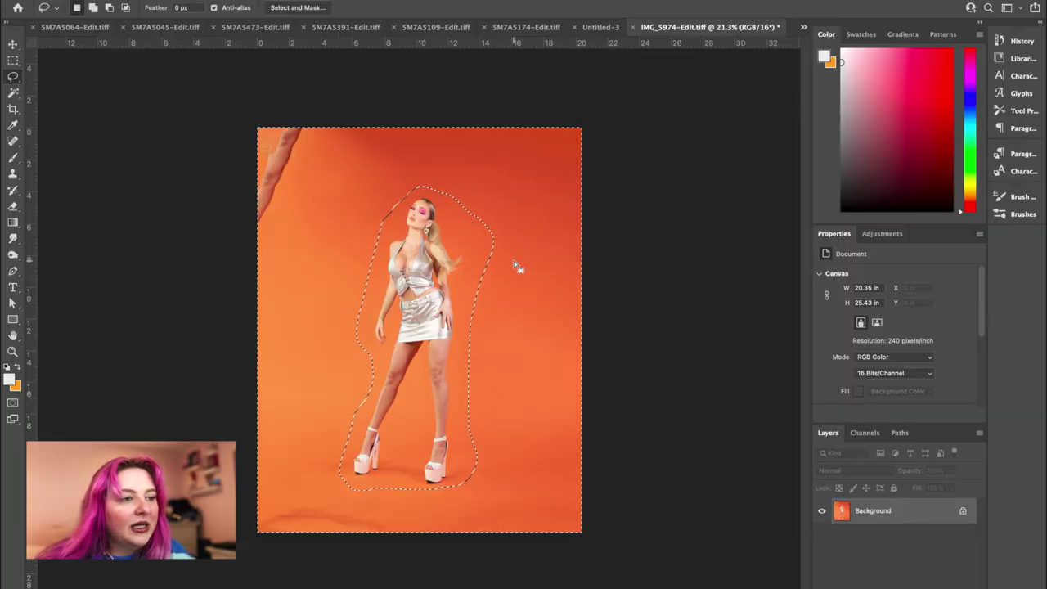
- Lasso the backdrop above the model, including the stray limb in the corner, and fill it with Content-Aware
click(308, 83)
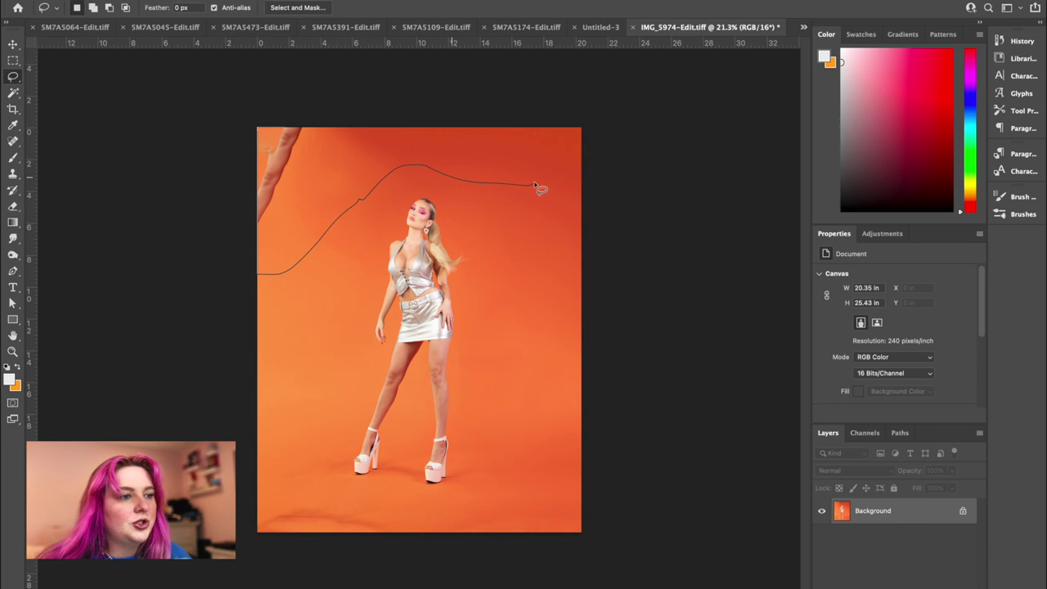
drag(230, 98, 232, 102)
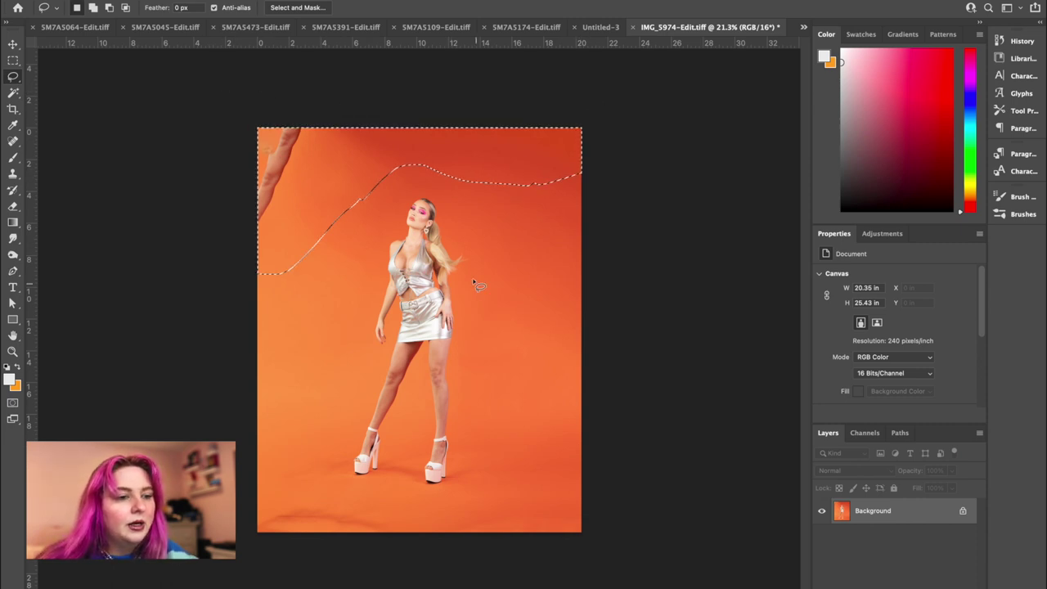
right_click(499, 233)
click(530, 411)
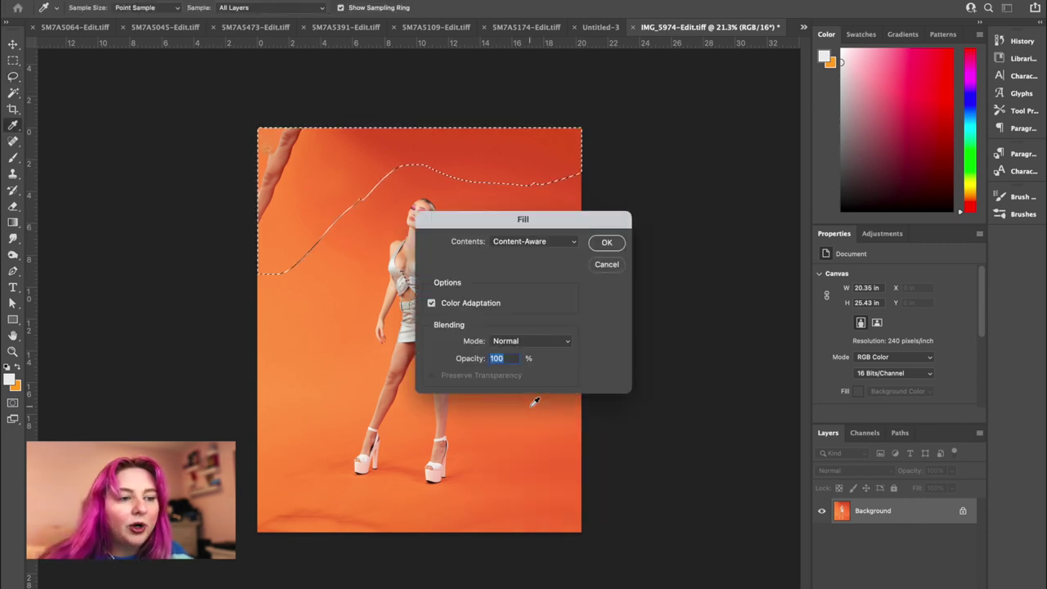
click(607, 242)
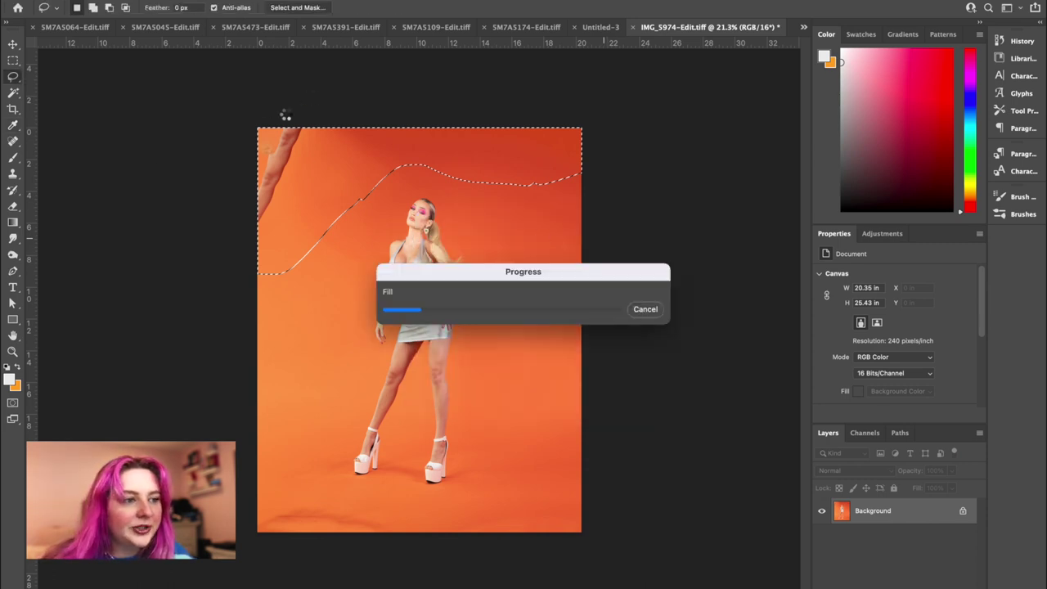
- Lasso closely around the model, including the gap between her legs and both shoes, and invert the selection
scroll(480, 248, up, 3)
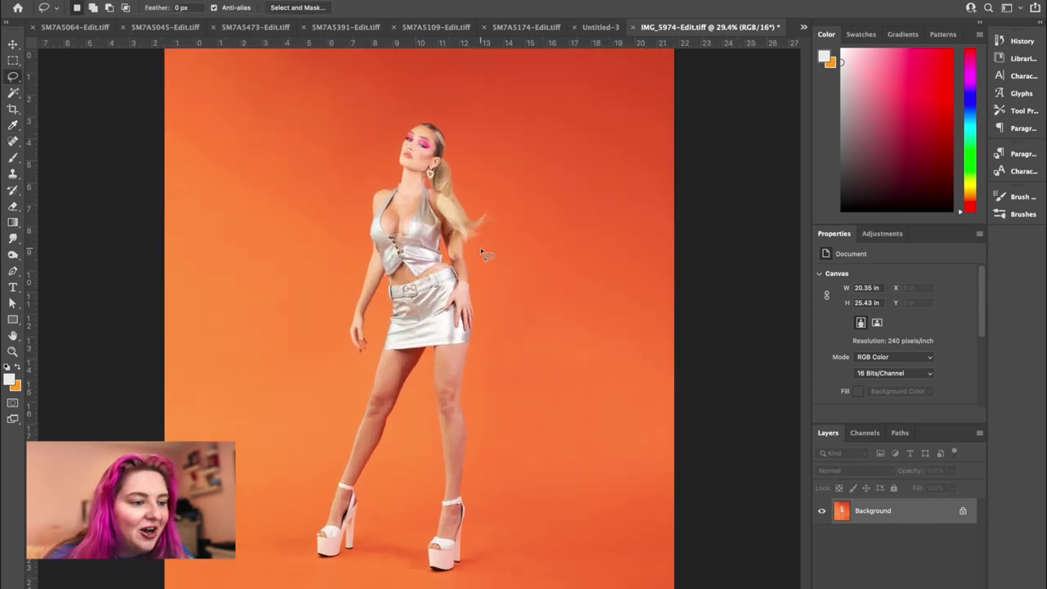
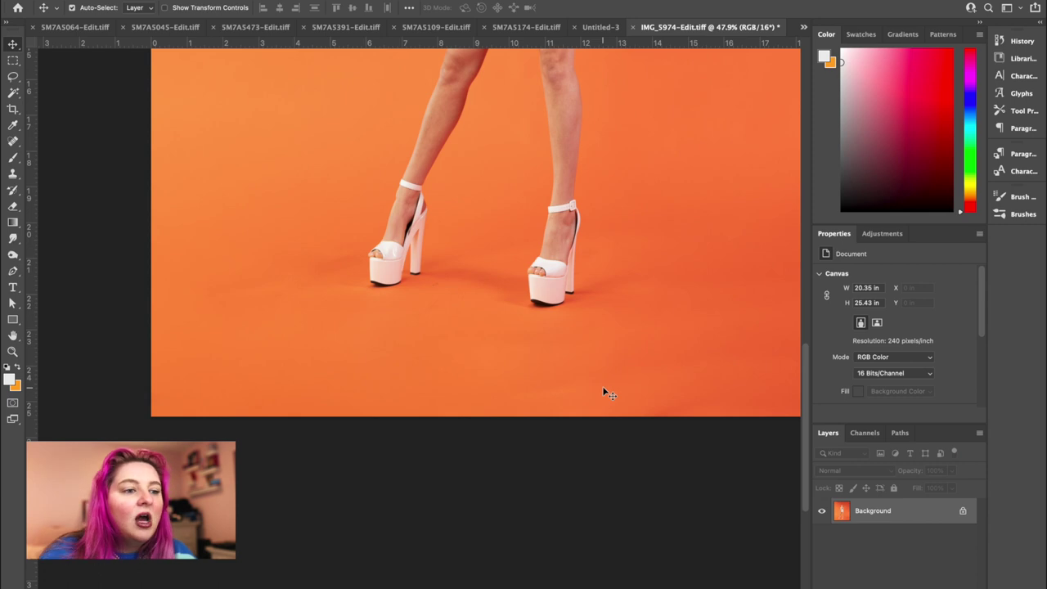
scroll(605, 391, down, 4)
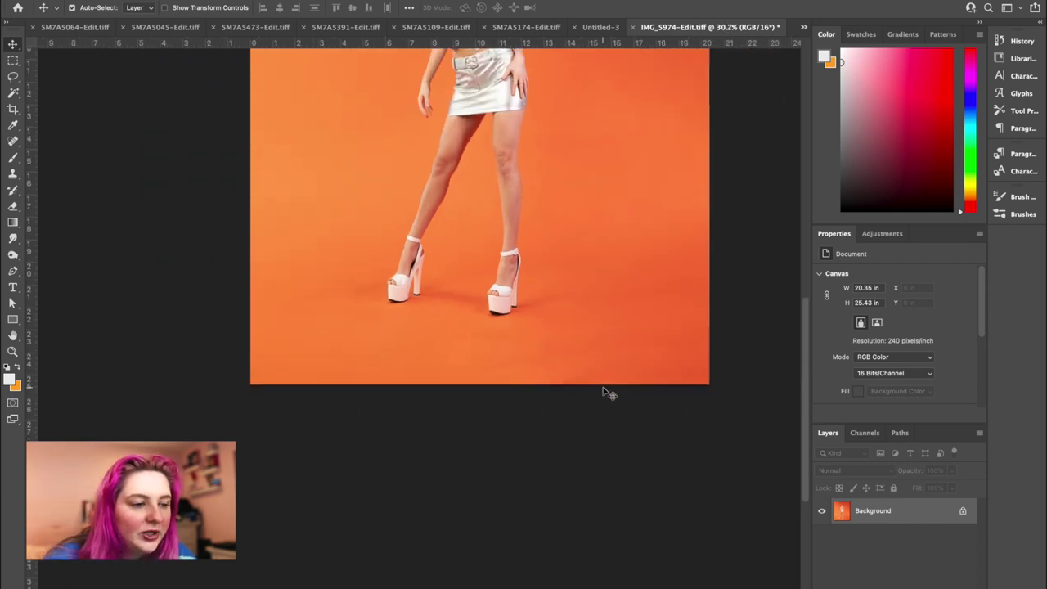
scroll(606, 391, up, 4)
scroll(347, 204, up, 2)
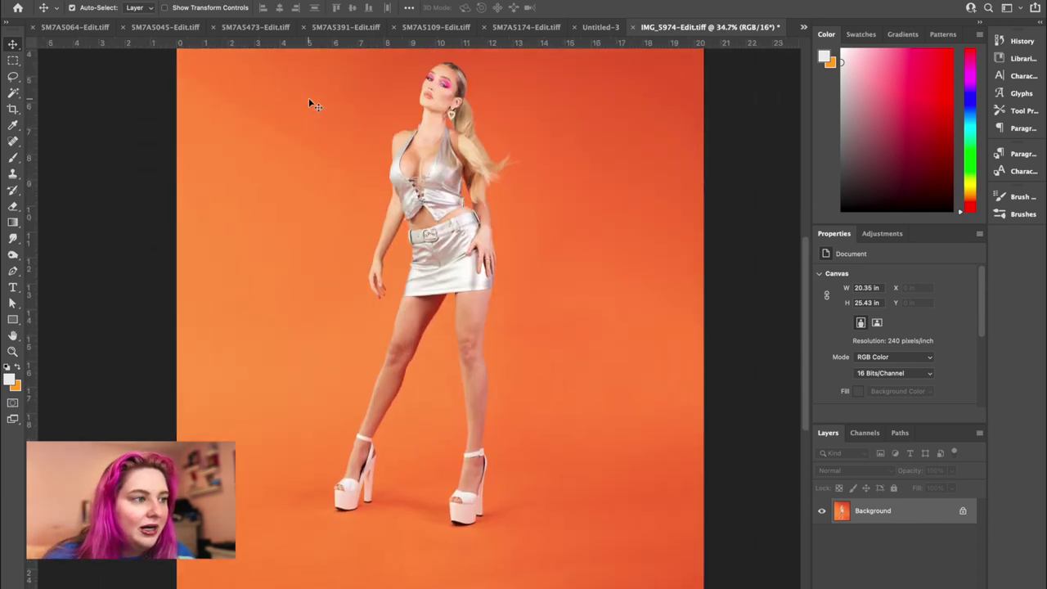
click(12, 76)
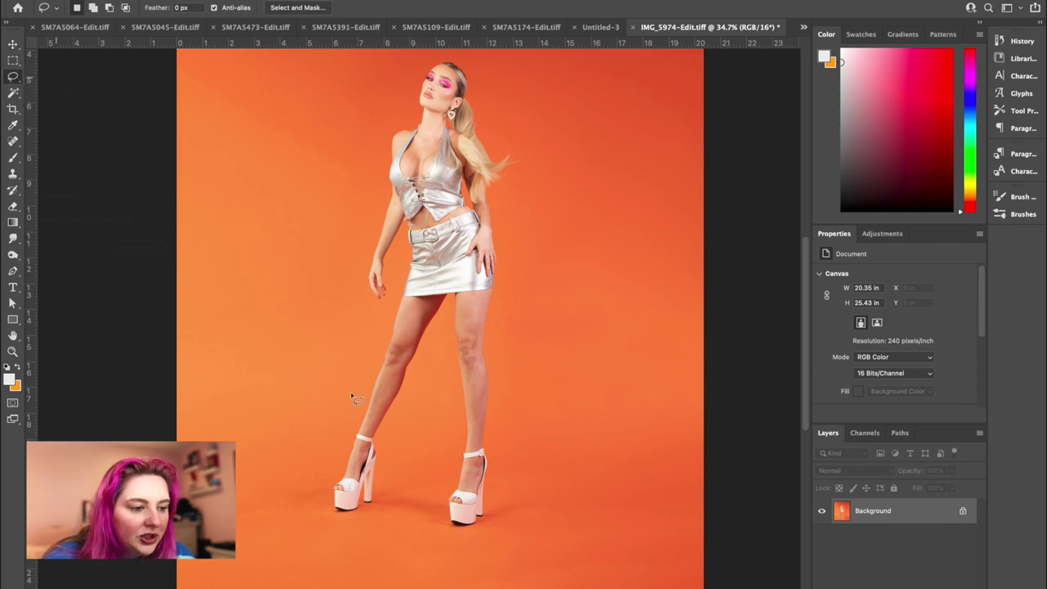
mouse_move(340, 448)
mouse_down()
mouse_move(325, 502)
mouse_move(336, 517)
mouse_move(373, 518)
mouse_move(444, 331)
mouse_move(452, 411)
mouse_move(429, 517)
mouse_move(456, 549)
mouse_move(504, 528)
mouse_move(517, 229)
mouse_move(498, 80)
mouse_move(379, 125)
mouse_move(341, 238)
mouse_move(340, 450)
mouse_up()
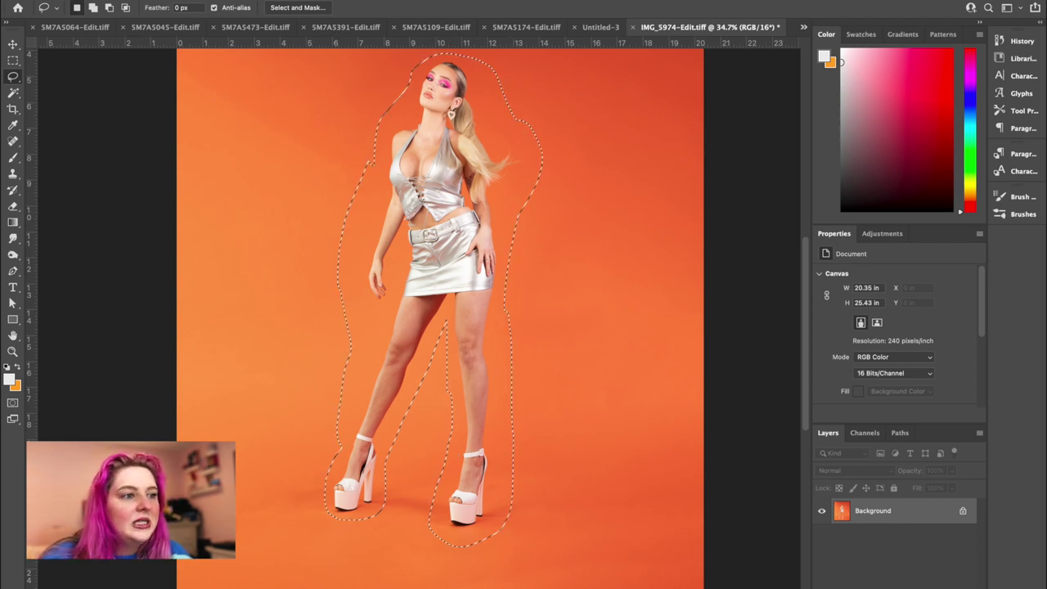
click(249, 2)
click(264, 24)
- Apply the Median noise filter with a 99-pixel radius to the selected background and clear the selection
click(342, 1)
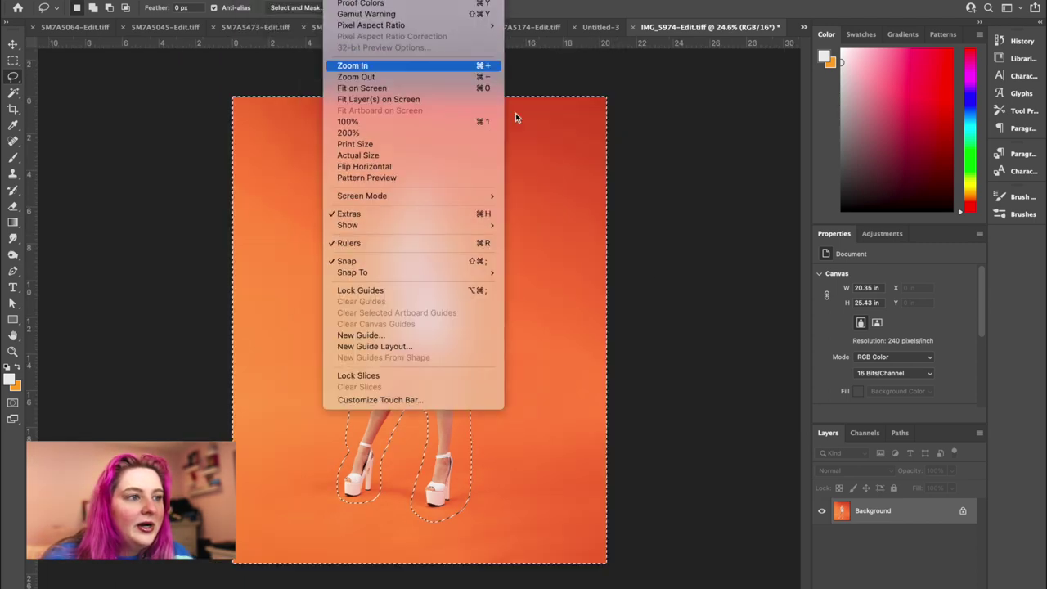
click(570, 155)
click(290, 0)
mouse_move(319, 169)
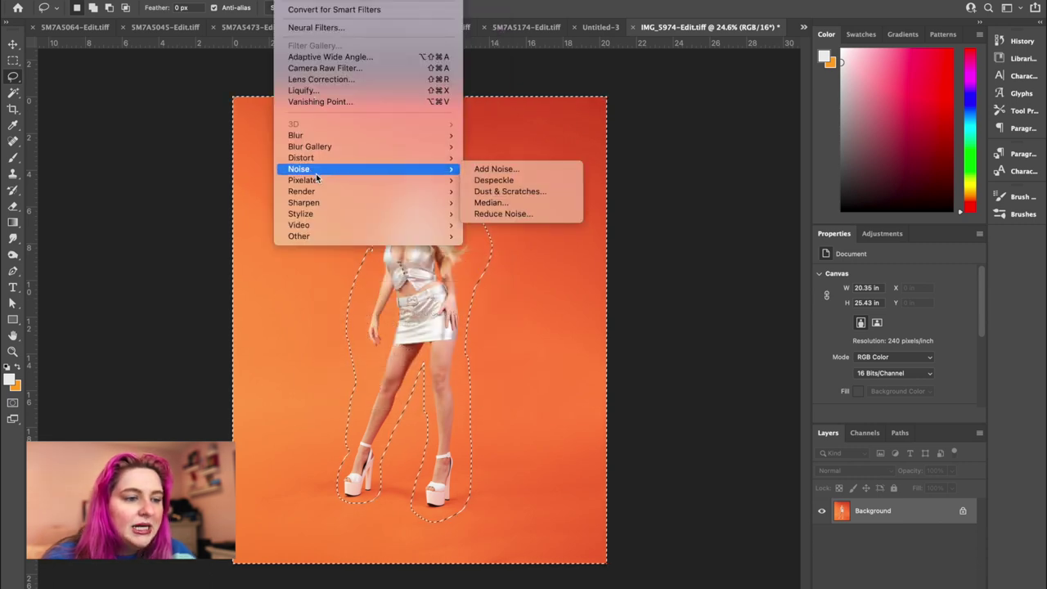
click(504, 202)
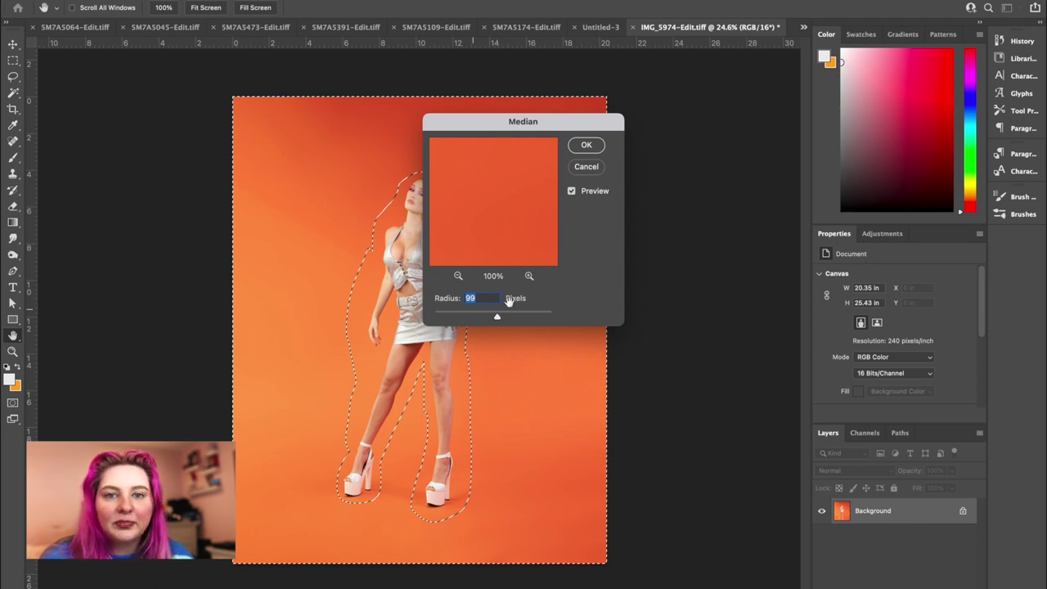
click(587, 146)
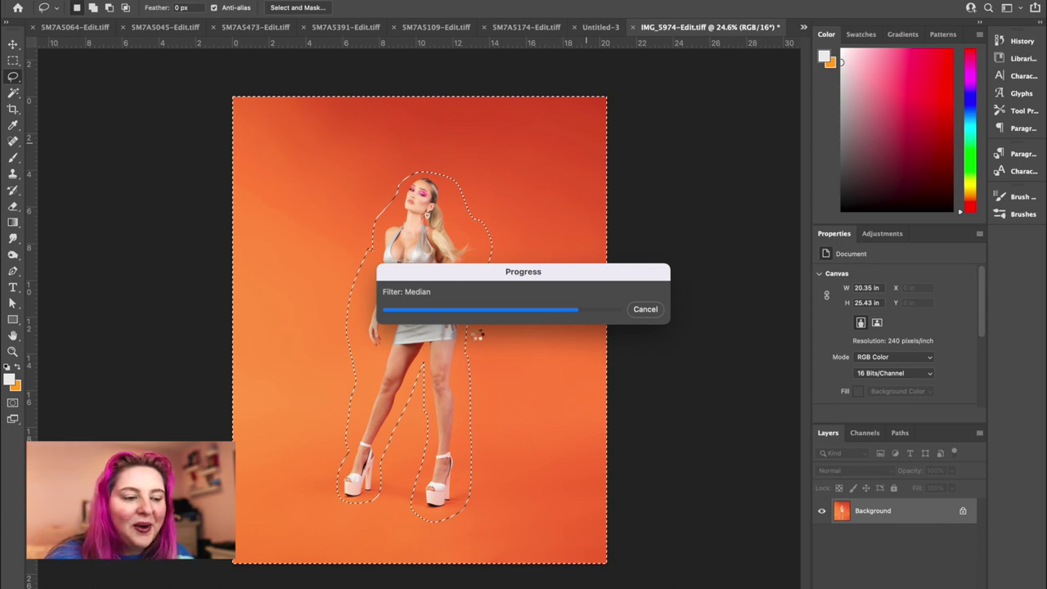
scroll(478, 334, up, 5)
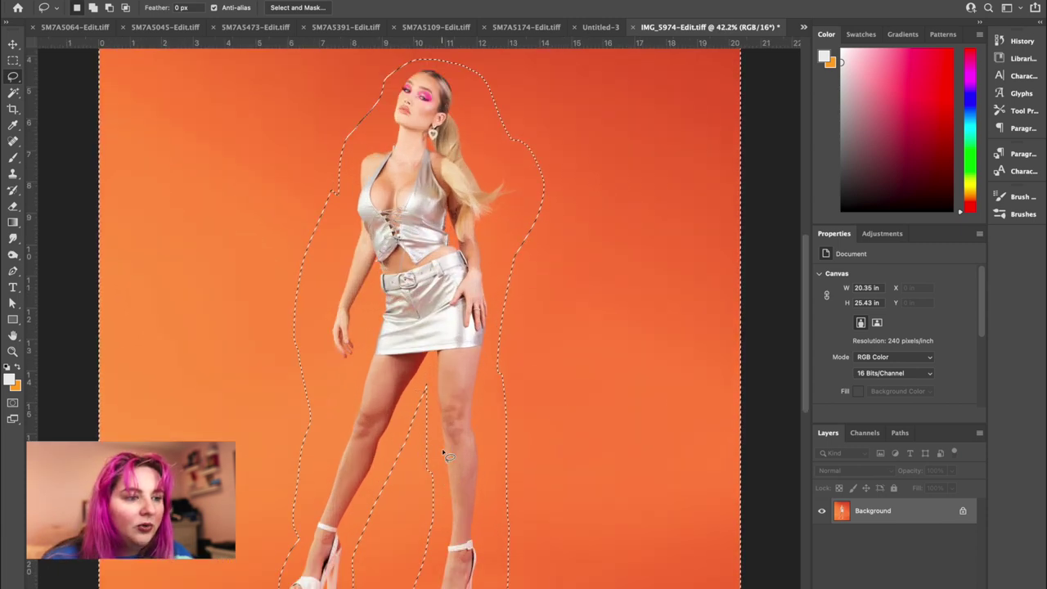
key(super+d)
- Examine the backdrop and floor shadow around the model's shoes up close for visible edges in the smoothed area
right_click(443, 453)
click(455, 279)
scroll(453, 278, up, 8)
scroll(456, 282, down, 15)
scroll(455, 283, right, 5)
scroll(453, 273, up, 1)
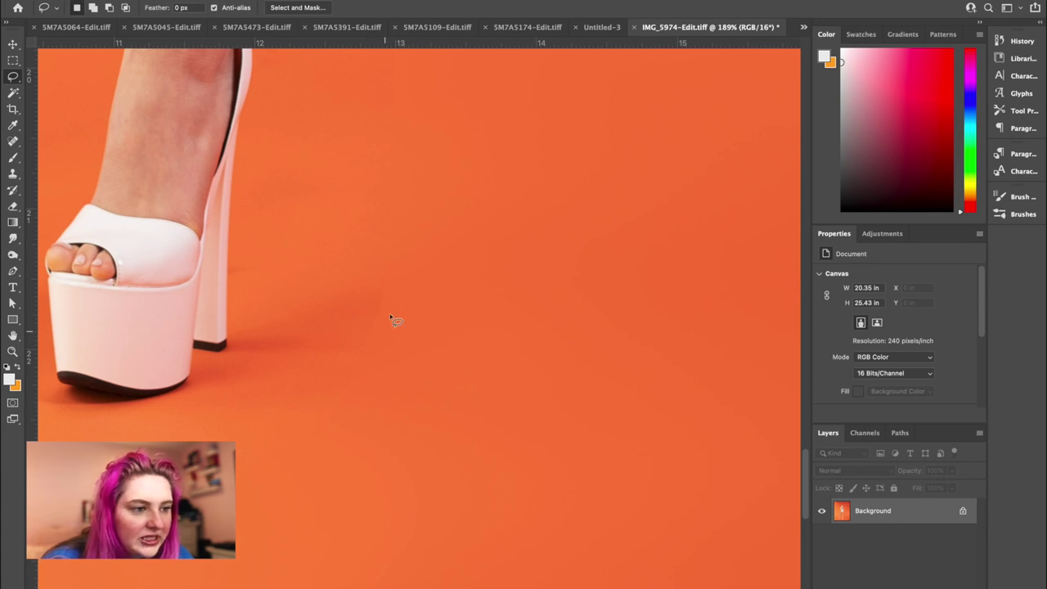
scroll(363, 354, down, 5)
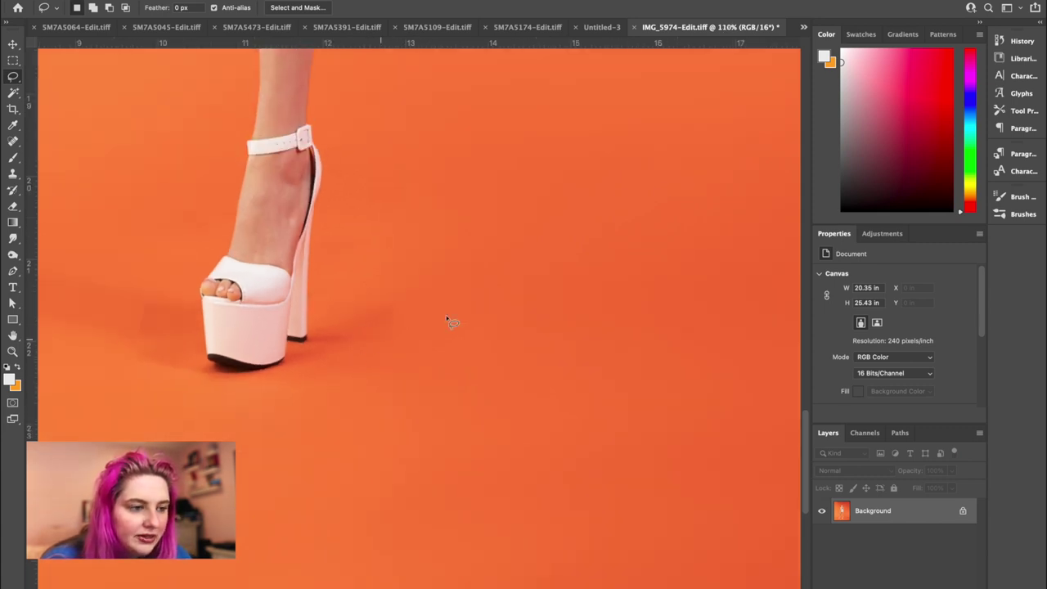
scroll(533, 311, down, 2)
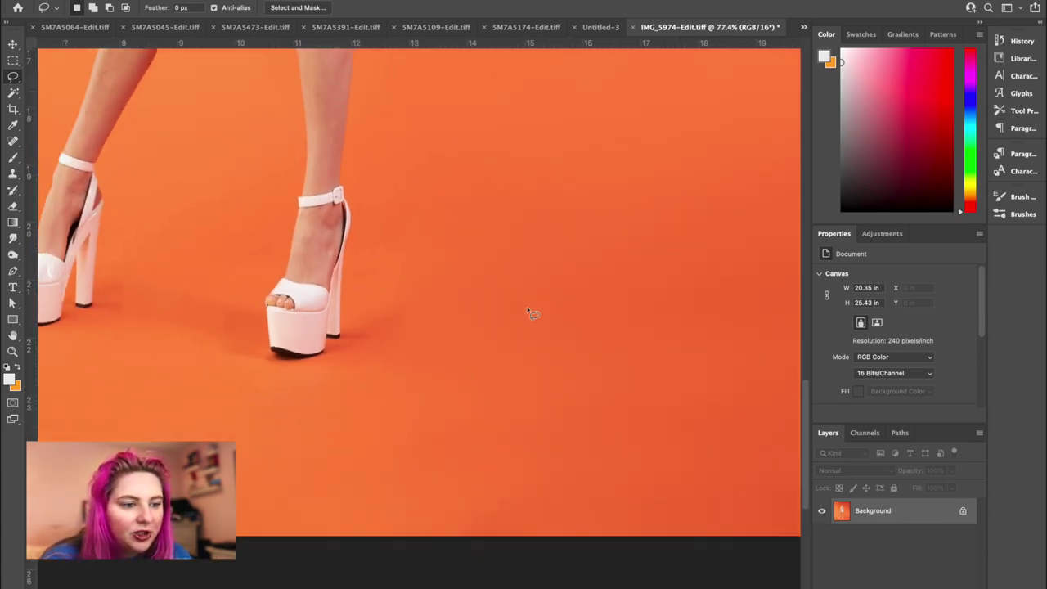
scroll(400, 341, up, 4)
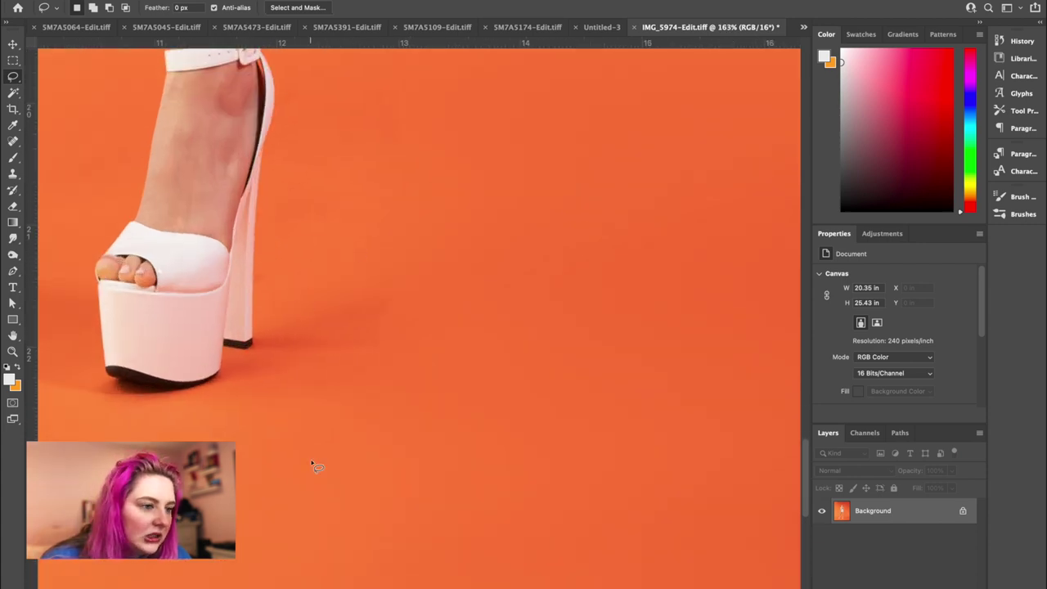
- Soften the hard floor-shadow edge behind the model's heel with the Healing Brush, sampling from clean backdrop
click(12, 141)
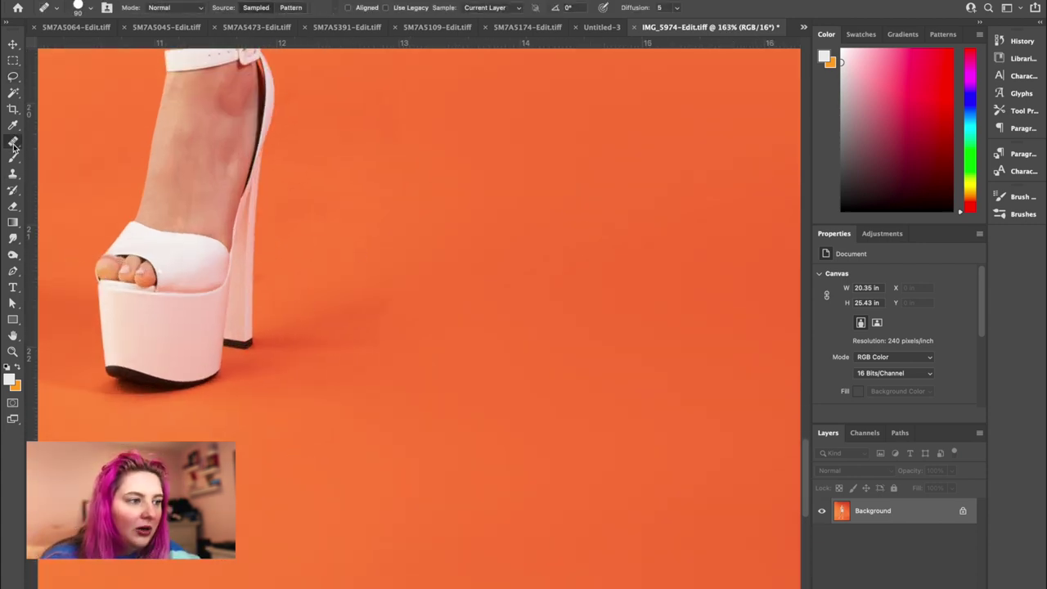
right_click(13, 140)
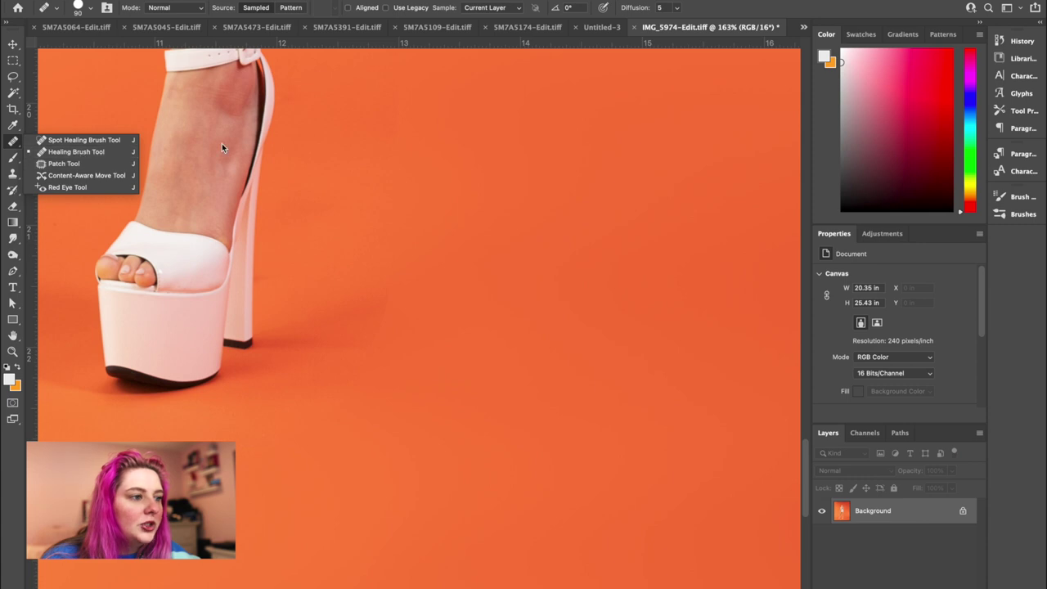
alt+click(538, 302)
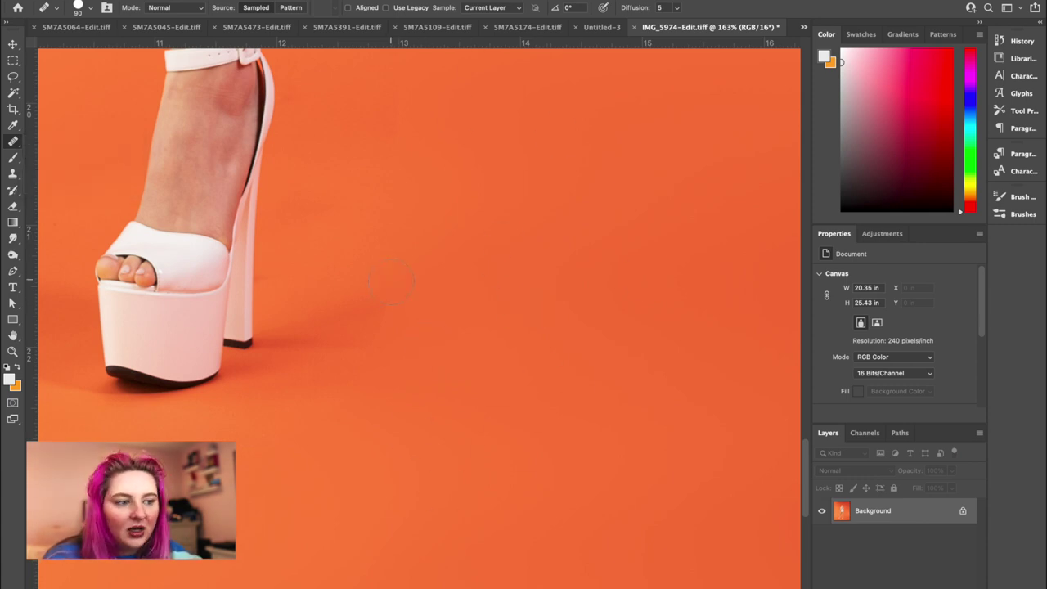
drag(321, 315, 296, 342)
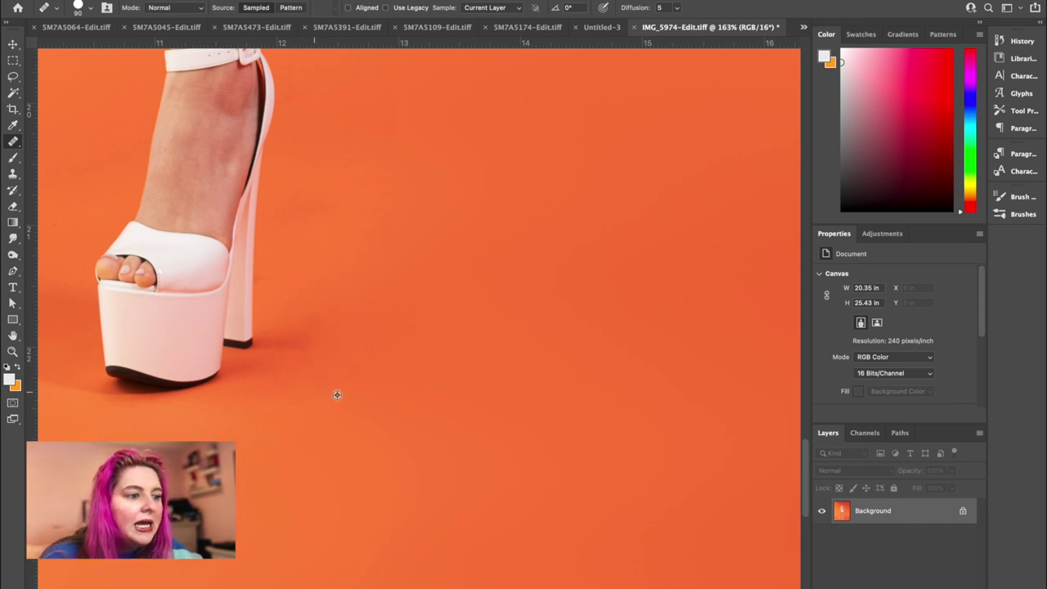
click(327, 325)
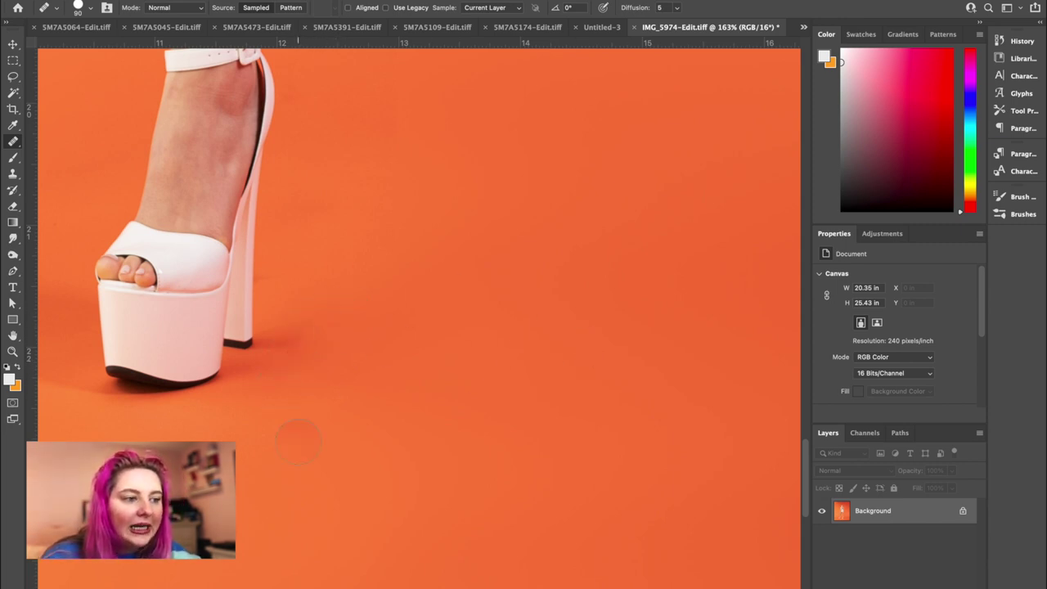
scroll(299, 442, up, 3)
scroll(299, 442, left, 5)
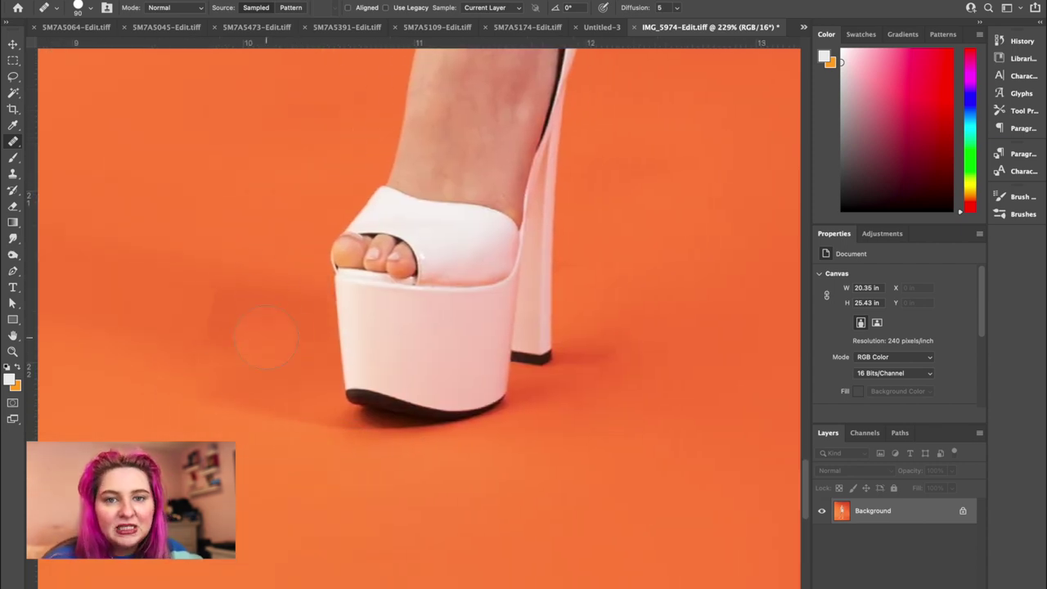
scroll(266, 336, down, 2)
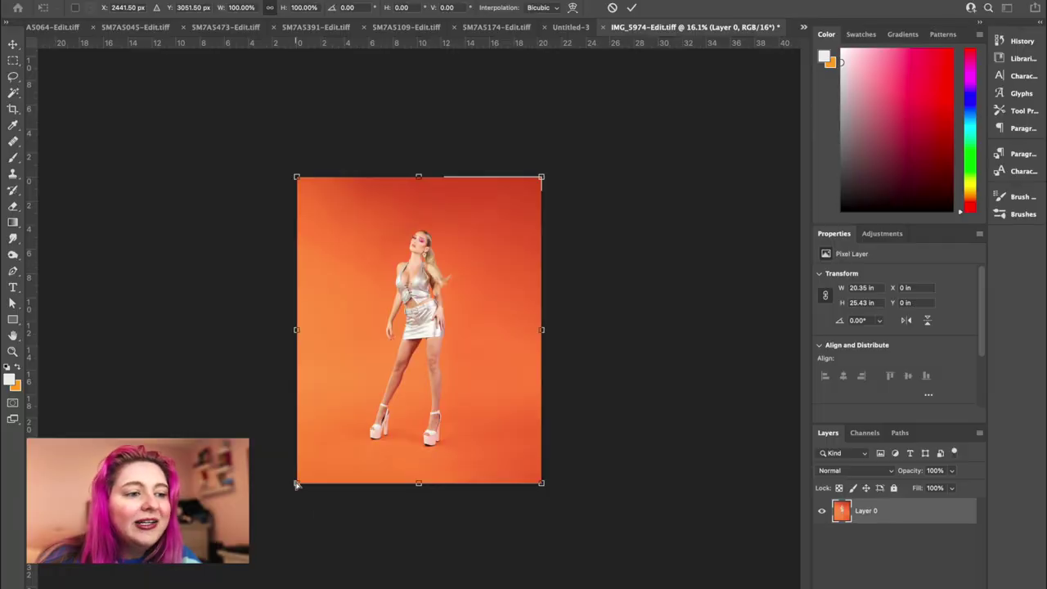
- Distort the image layer to about 25.3 by 29.03 in, flaring the lower corners outward and raising the upper edge
drag(297, 485, 268, 511)
drag(542, 486, 576, 518)
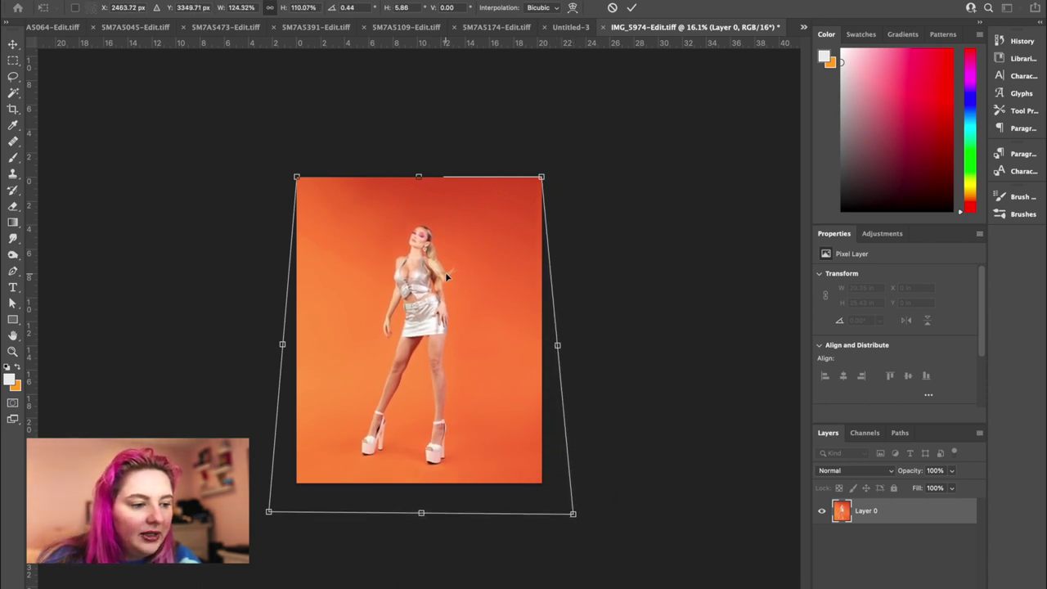
drag(420, 176, 419, 169)
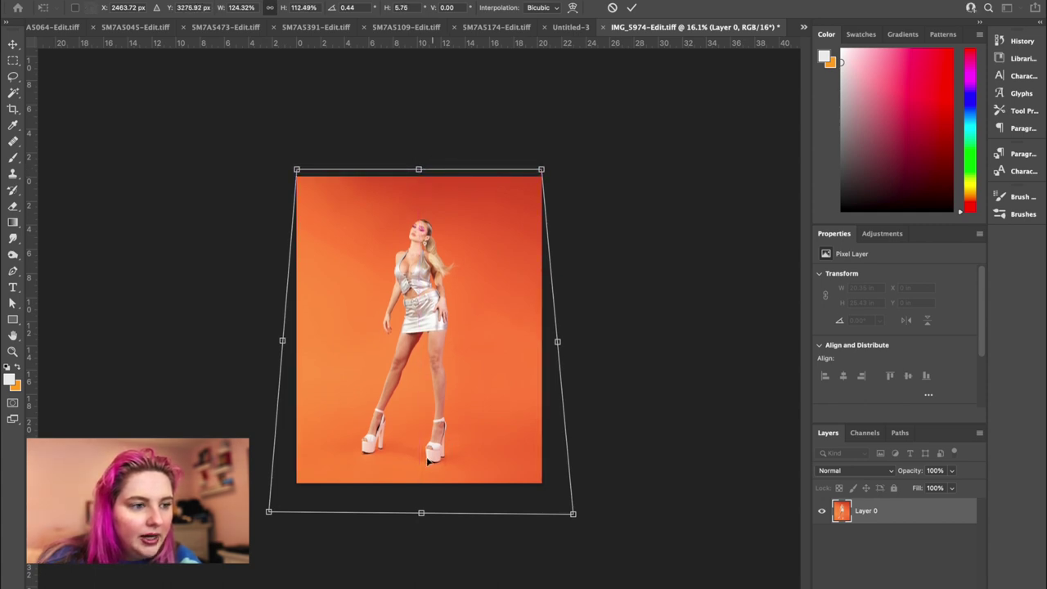
drag(270, 515, 270, 517)
drag(422, 515, 420, 518)
key(Return)
- Lasso the model's outstretched leg and its shoe up to the skirt hem and copy the selection to a new layer
key(j)
scroll(419, 368, up, 5)
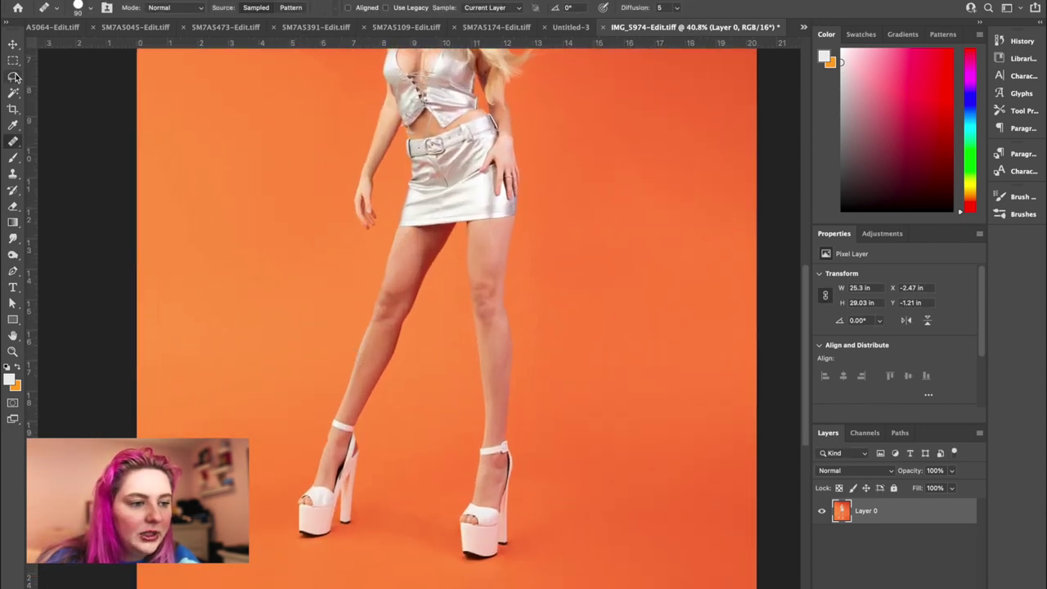
click(13, 77)
mouse_move(320, 401)
mouse_down()
mouse_move(266, 482)
mouse_move(265, 504)
mouse_move(348, 550)
mouse_move(399, 493)
mouse_move(424, 317)
mouse_move(442, 279)
mouse_up()
mouse_move(455, 223)
mouse_down()
mouse_move(395, 227)
mouse_move(326, 399)
mouse_up()
key(ctrl+j)
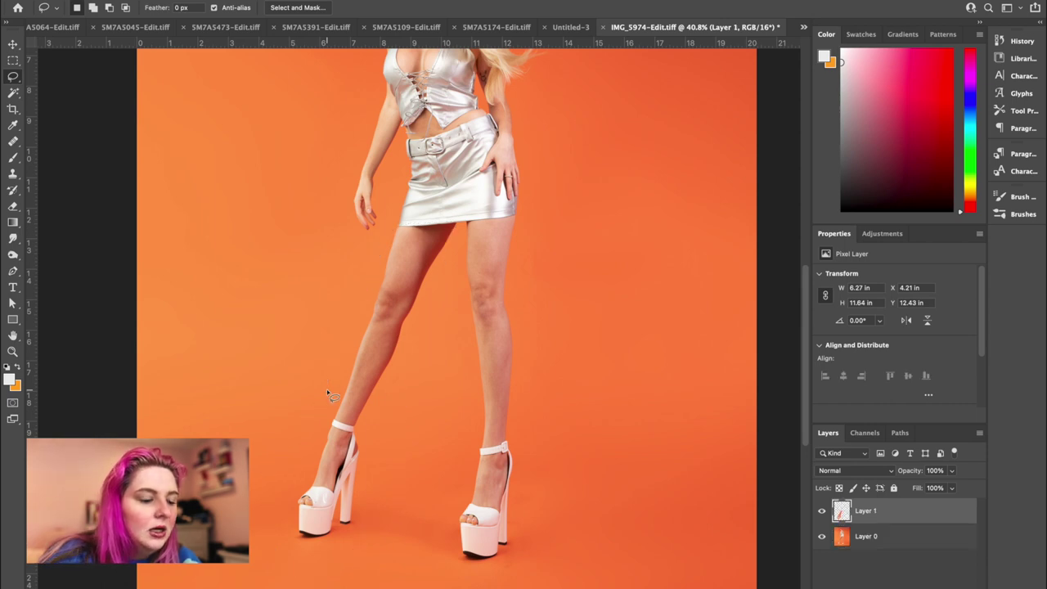
- Distort the copied leg layer to about 7.33 by 13.55 in, pulling its lower corners down and outward to enlarge the shoe
key(v)
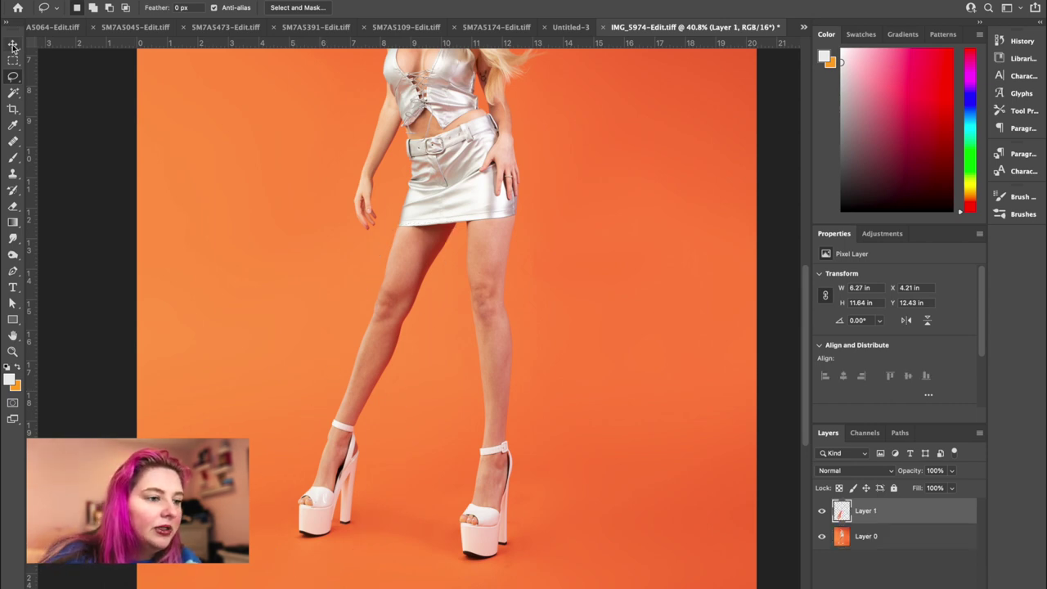
drag(328, 354, 378, 355)
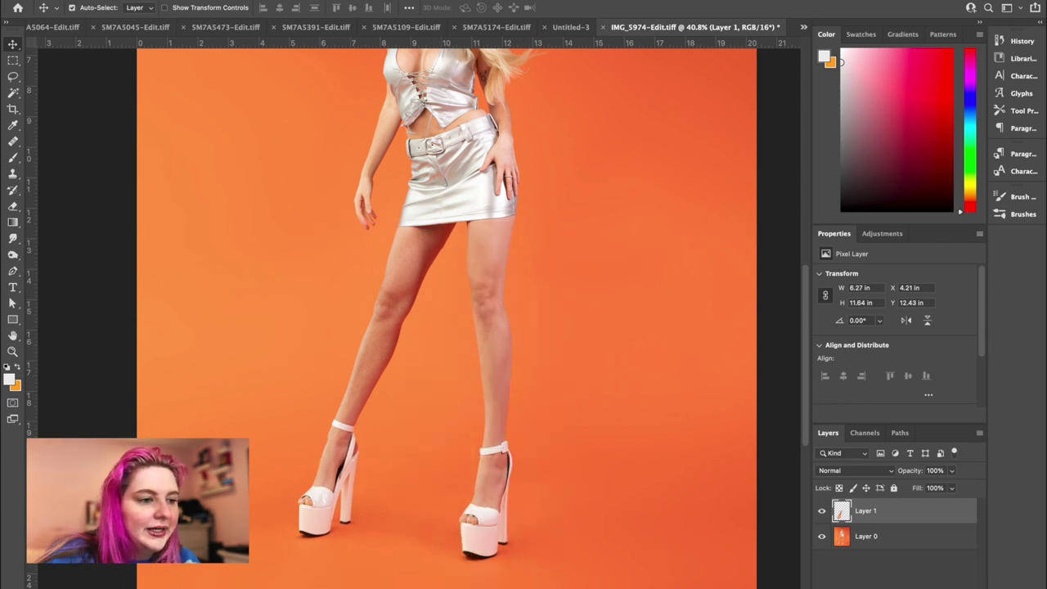
click(123, 2)
mouse_move(171, 251)
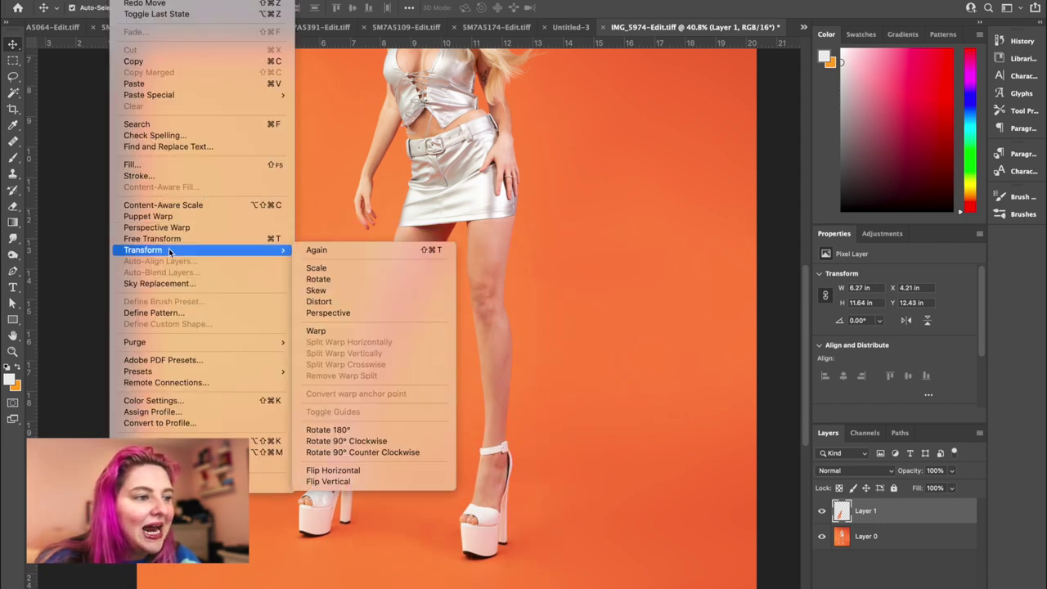
click(377, 301)
key(ctrl+0)
drag(304, 547, 283, 566)
drag(424, 550, 427, 565)
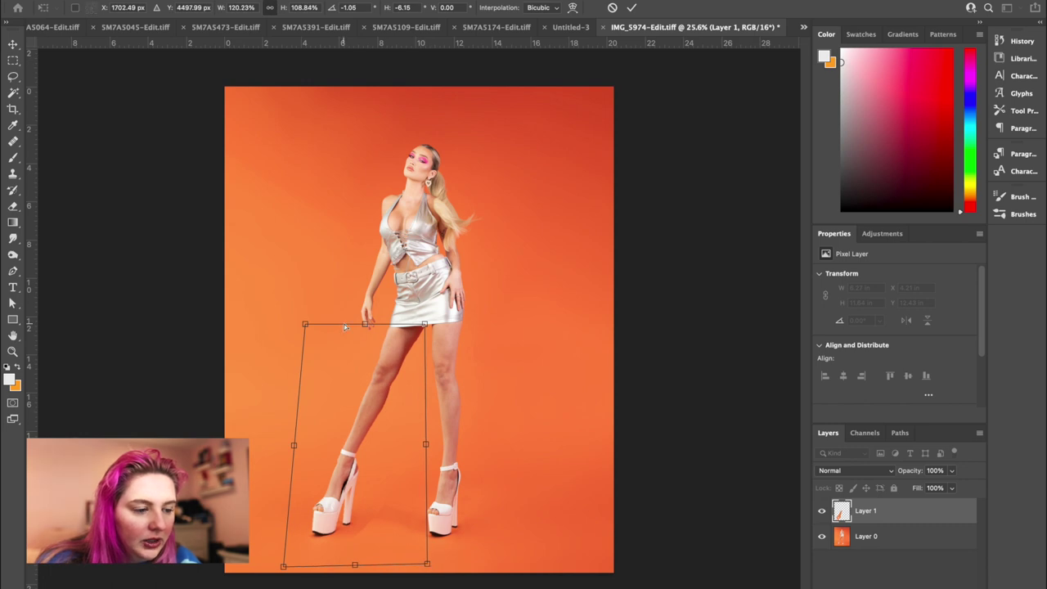
drag(305, 326, 313, 328)
key(Return)
- Erase the visible backdrop edges around the copied leg and shoe with a Soft Round 300 px eraser at 0% hardness
scroll(426, 330, up, 10)
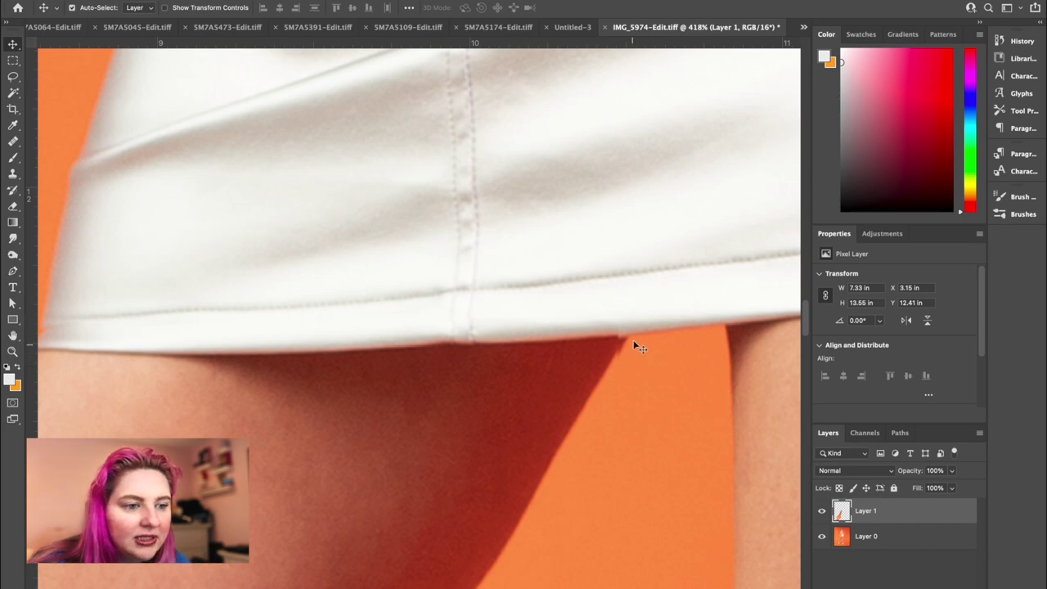
scroll(631, 346, down, 5)
scroll(627, 350, down, 10)
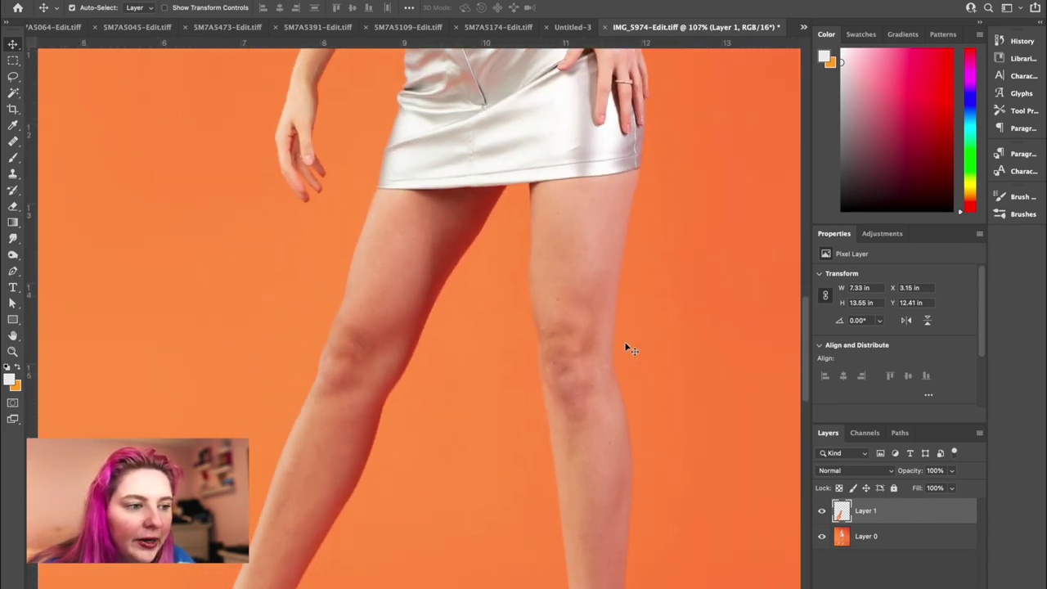
scroll(630, 350, up, 3)
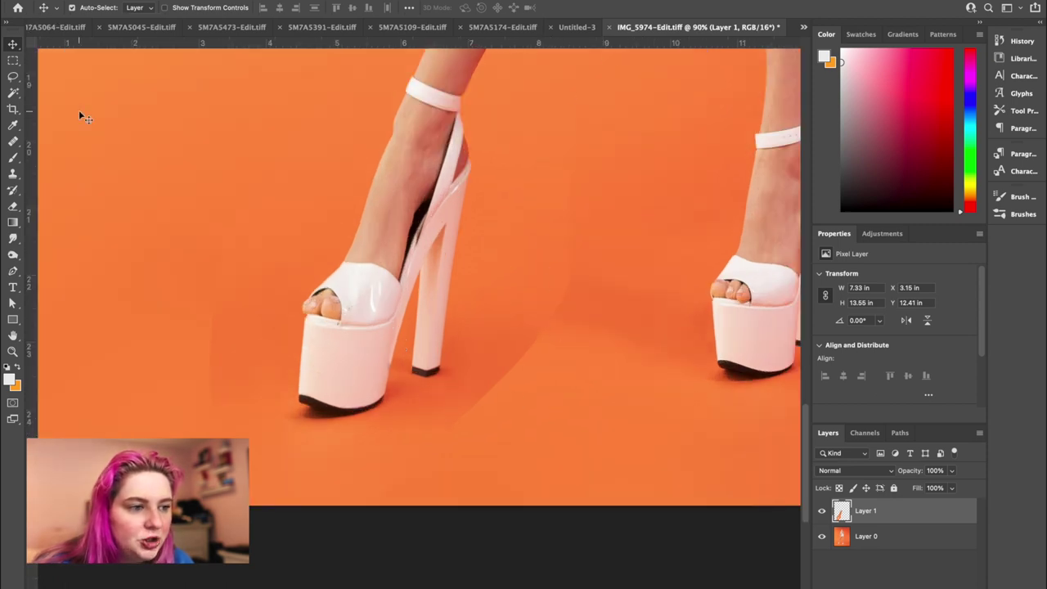
key(e)
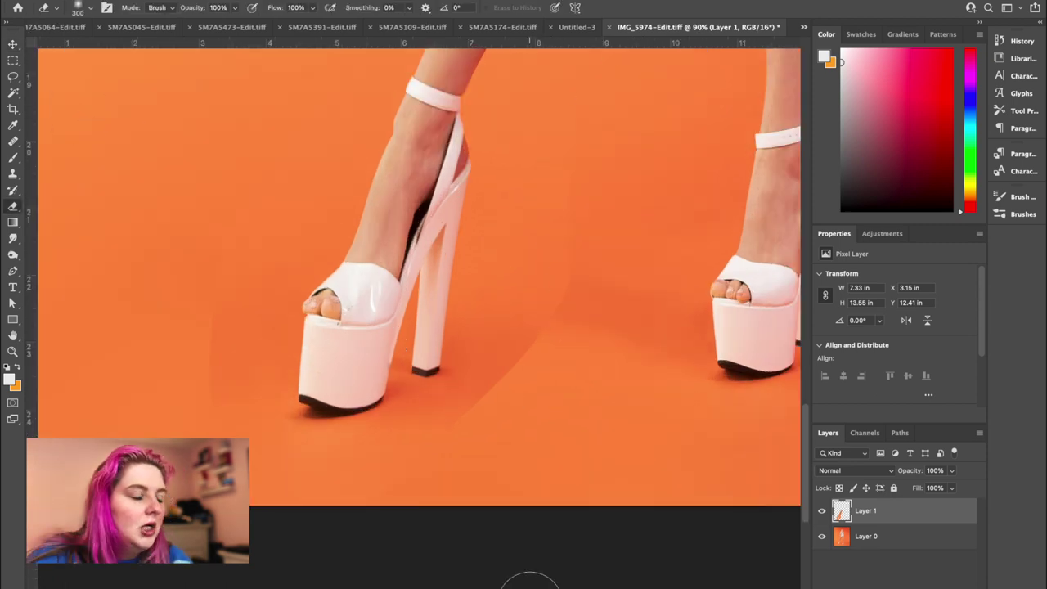
click(92, 9)
drag(70, 74, 58, 75)
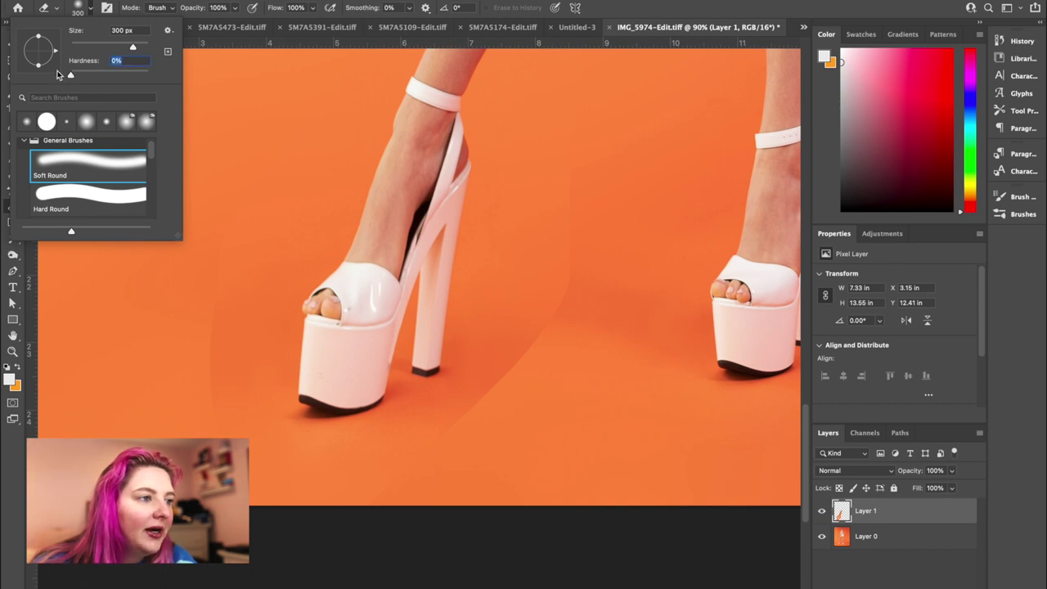
key(Return)
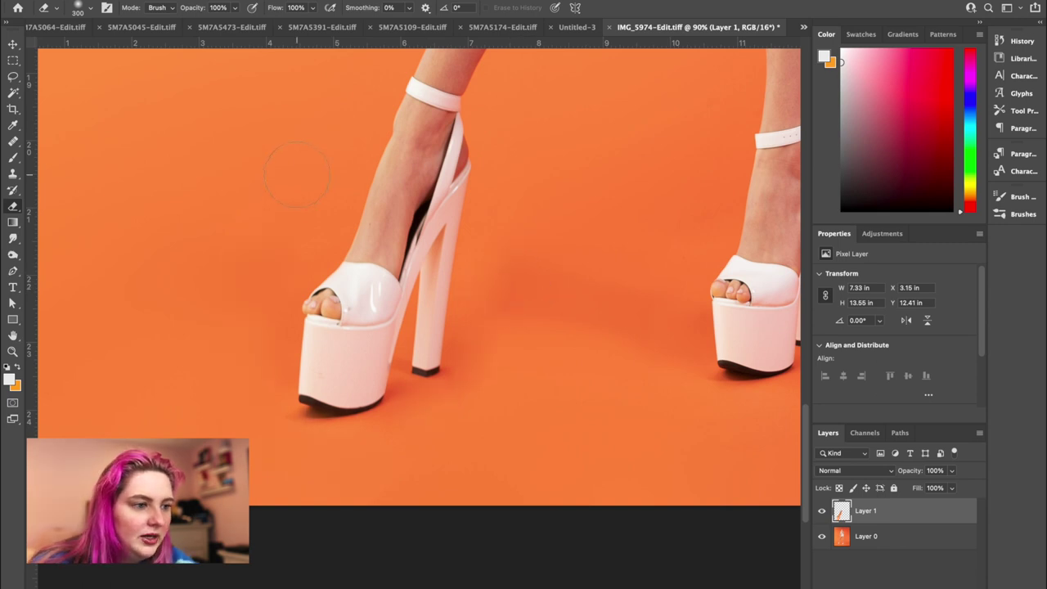
- Check the blend around the enlarged leg and merge the visible layers
scroll(297, 174, up, 2)
scroll(343, 86, right, 3)
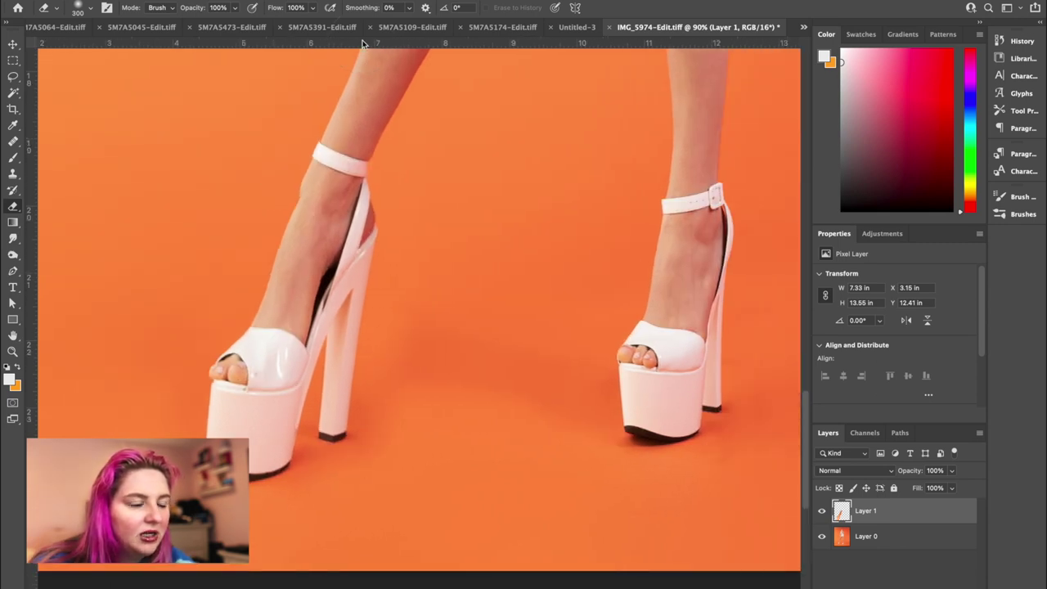
scroll(362, 42, down, 5)
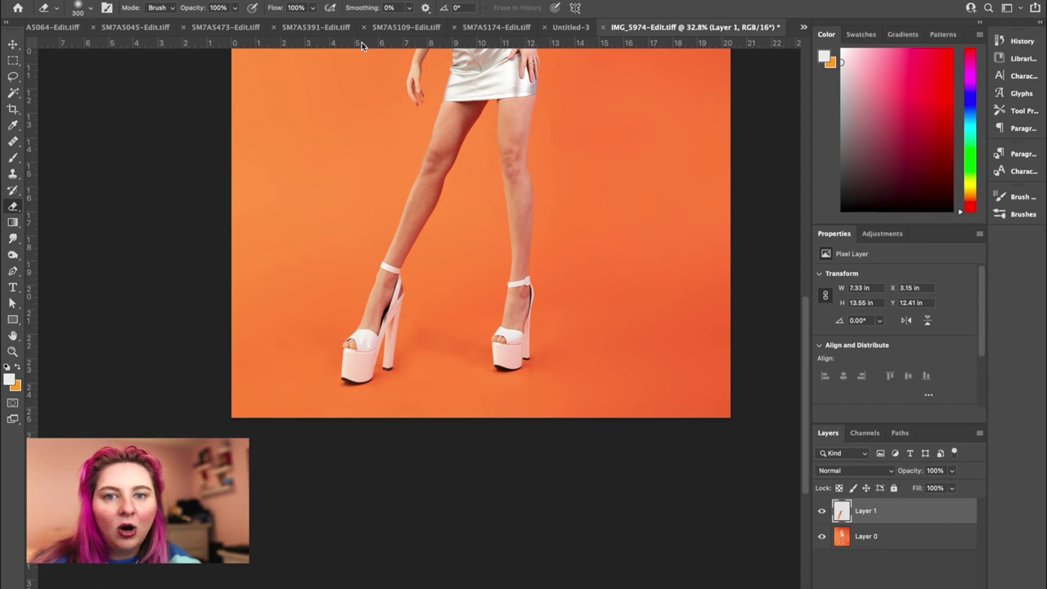
scroll(362, 43, up, 3)
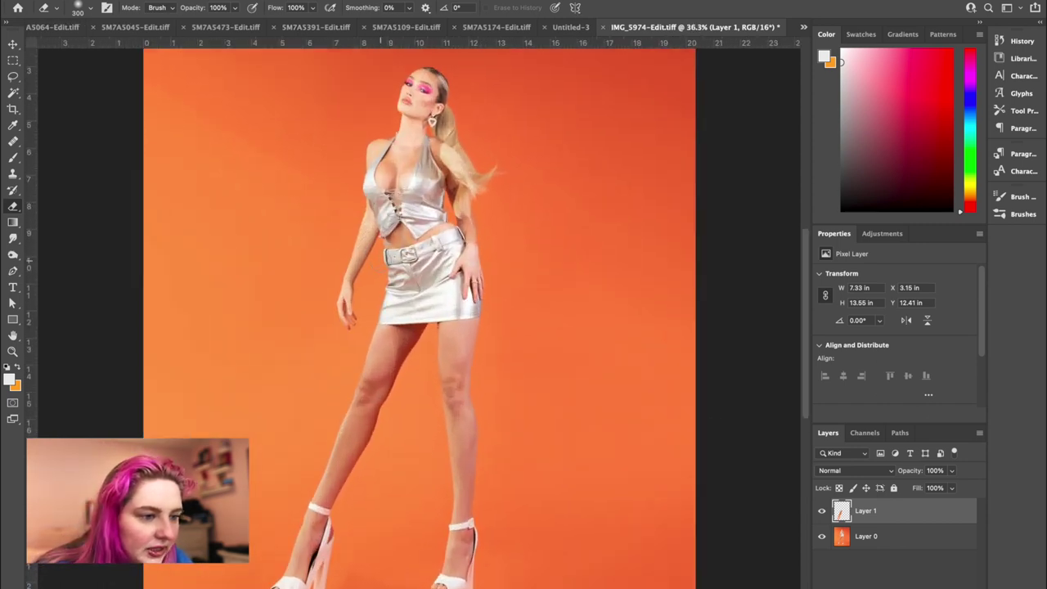
scroll(420, 324, up, 1)
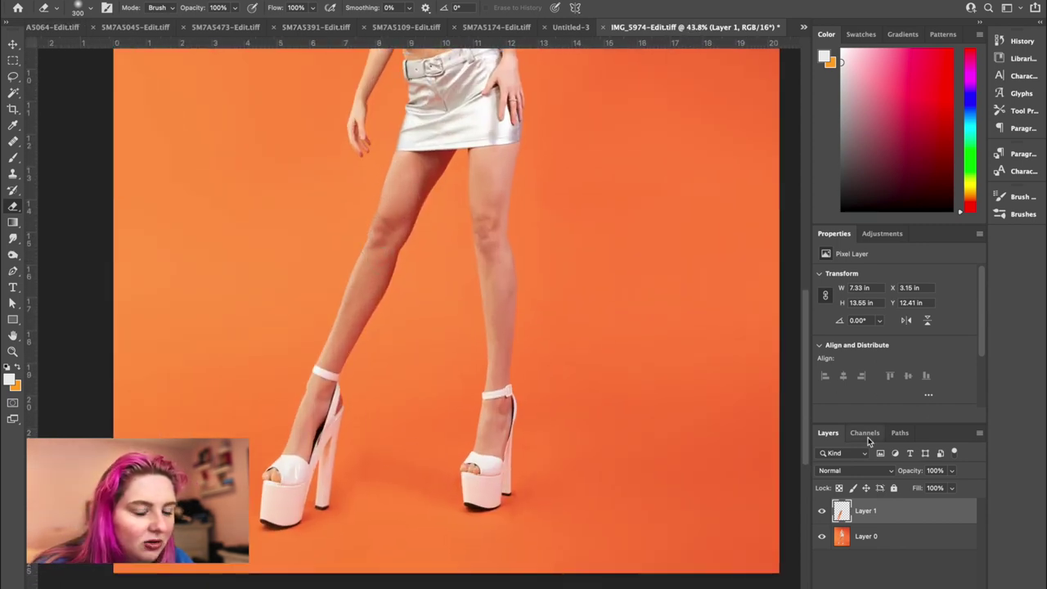
right_click(864, 535)
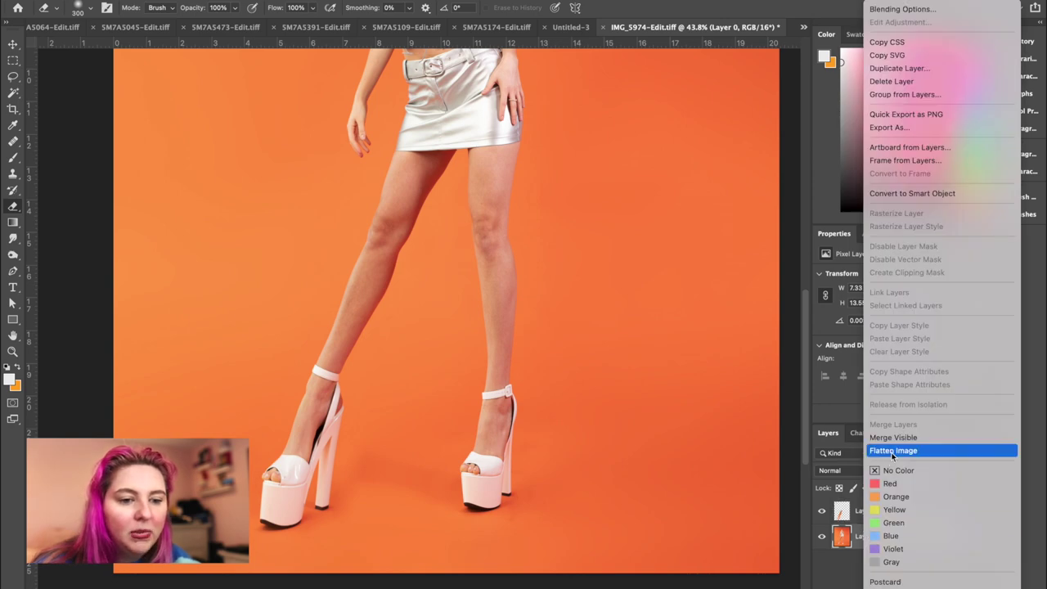
click(893, 438)
- Retouch the flaw where the inner thigh meets the skirt hem with the Content-Aware Spot Healing Brush
scroll(445, 245, up, 9)
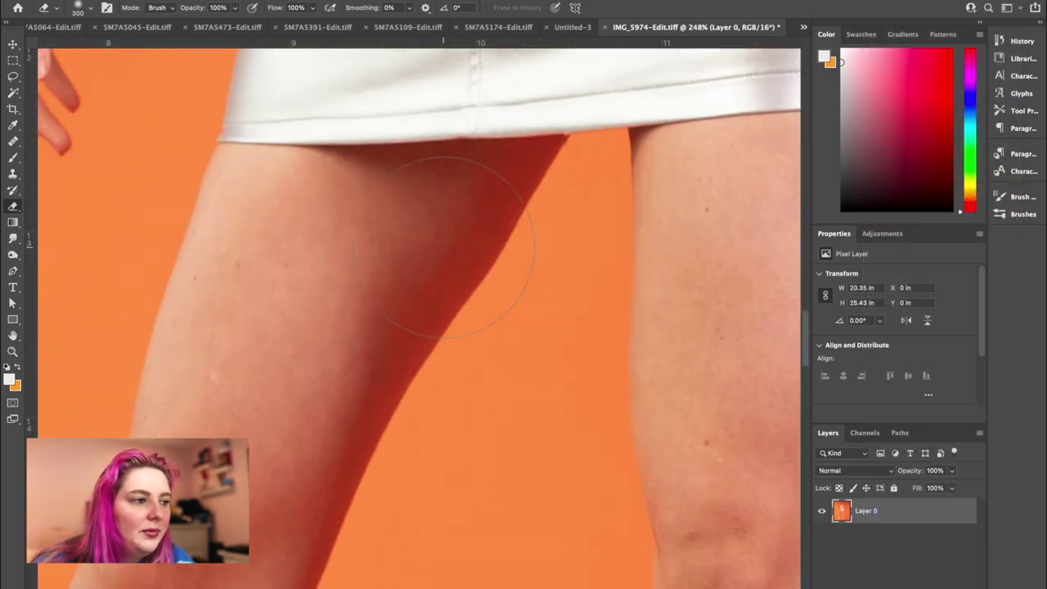
scroll(444, 248, up, 2)
scroll(449, 249, up, 4)
click(13, 141)
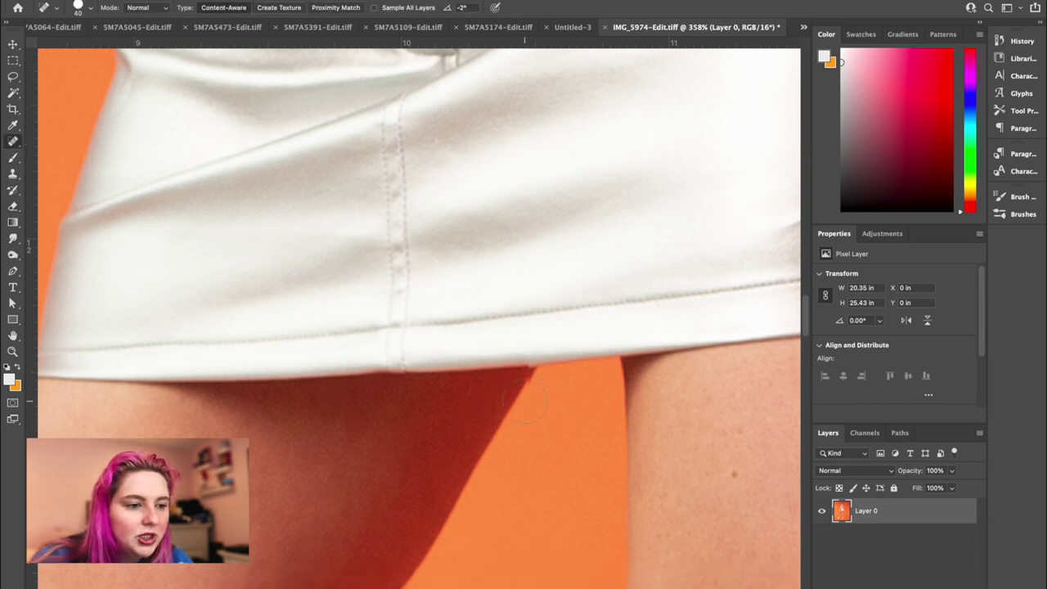
click(535, 369)
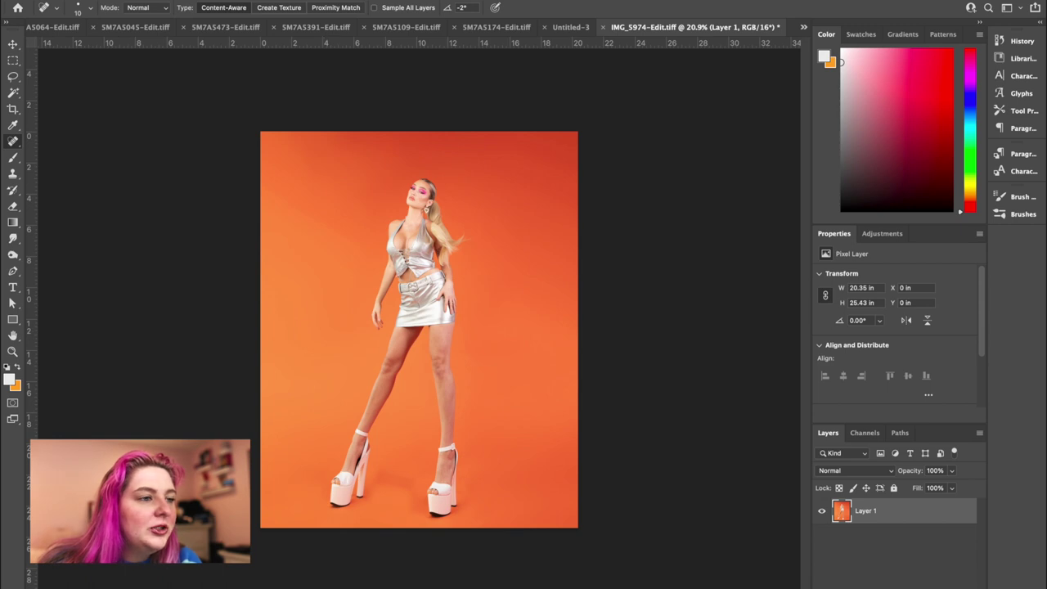
- Open the Liquify filter and enlarge the Forward Warp brush to 1500 for reshaping the outstretched leg and shoe
click(288, 0)
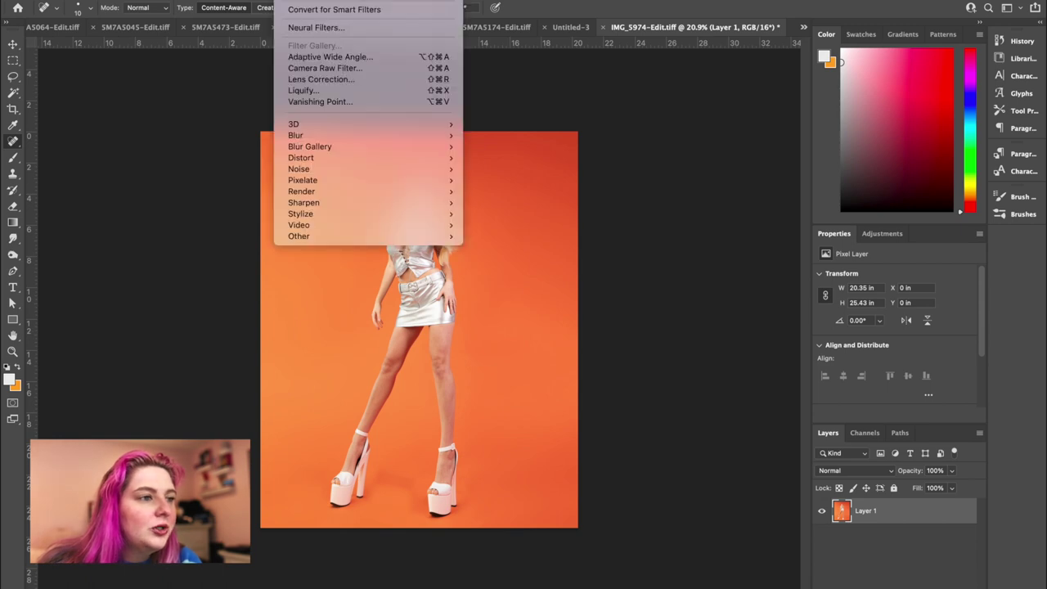
click(314, 91)
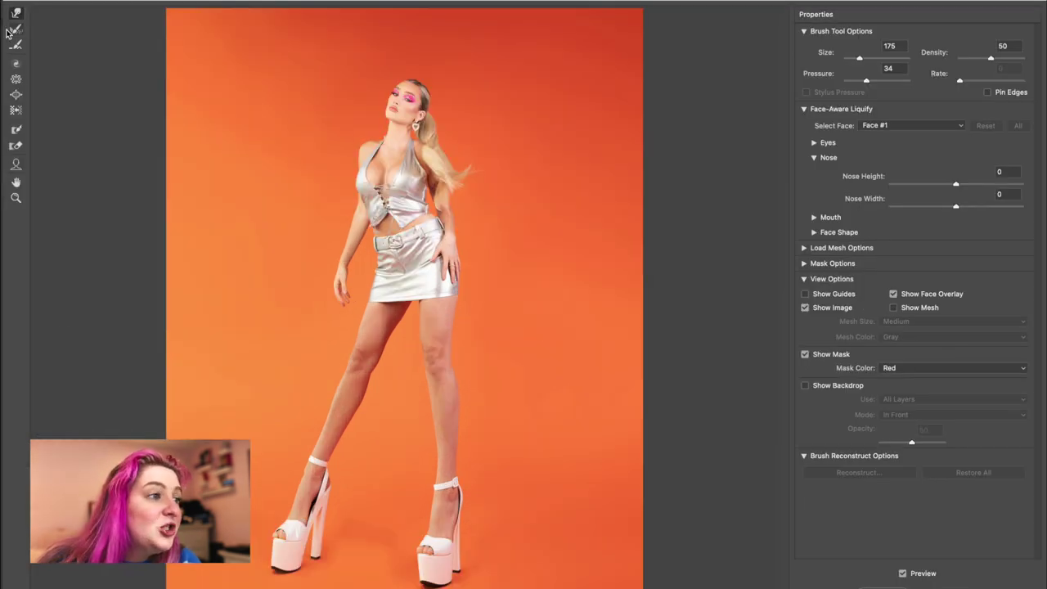
key(bracketright)
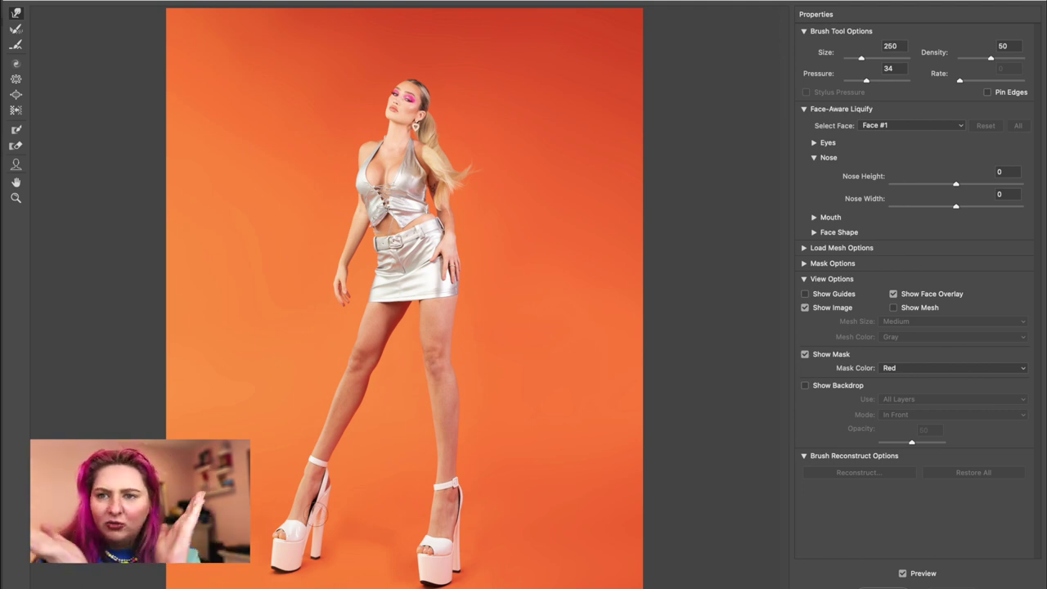
key(bracketright)
key(bracketright)
key(bracketright)
key(bracketright)
key(bracketright)
key(bracketright)
key(bracketright)
key(bracketright)
key(bracketright)
key(bracketright)
key(bracketright)
key(bracketright)
key(bracketright)
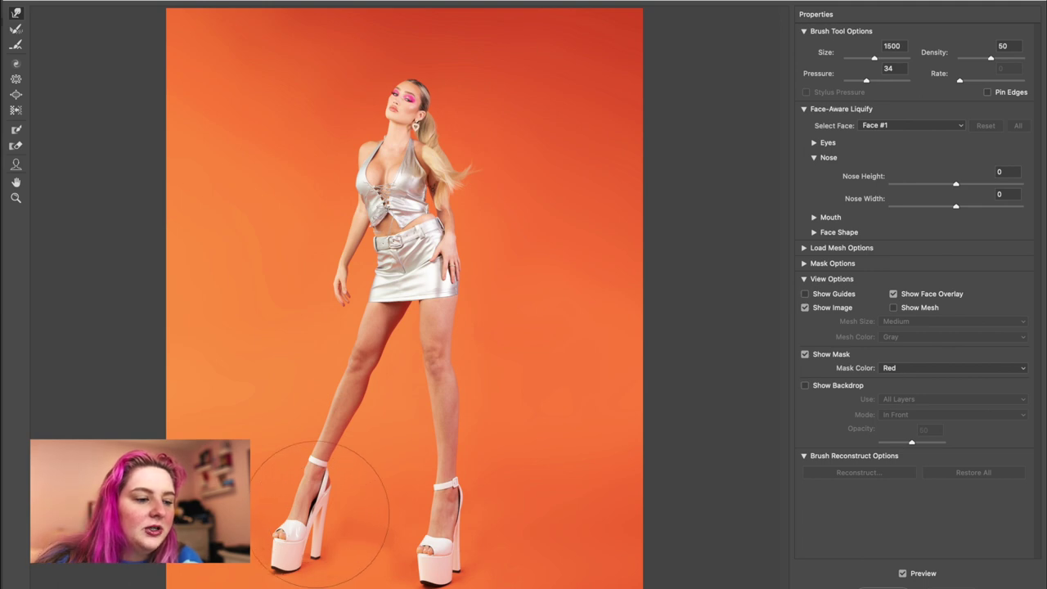
drag(246, 401, 332, 578)
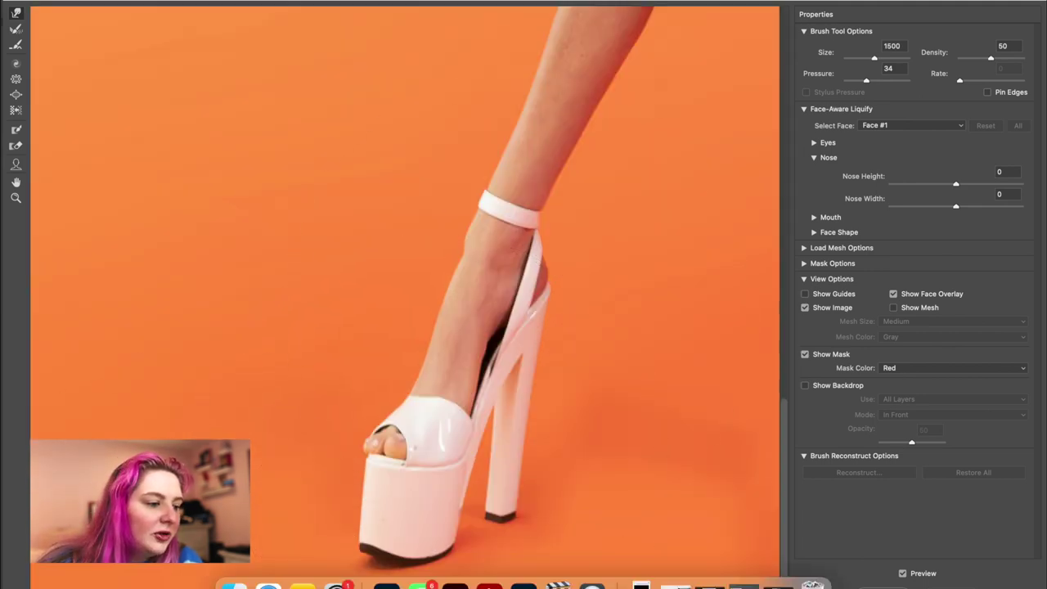
scroll(223, 411, down, 2)
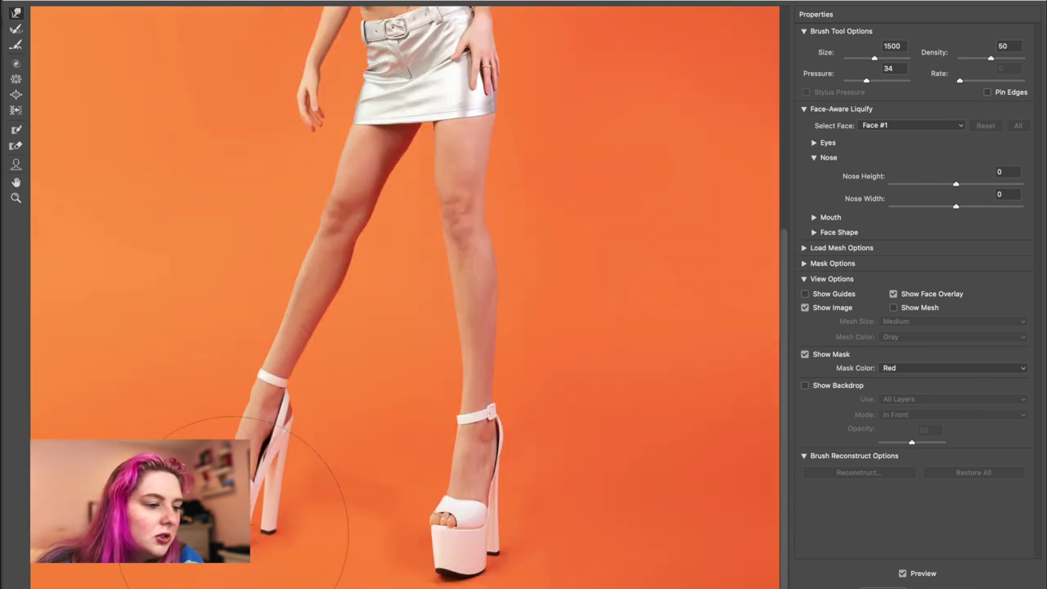
- Reshape the outstretched leg with the 1500 Forward Warp brush, lifting the shoe slightly and shifting the ankle strap and knee downward
click(238, 514)
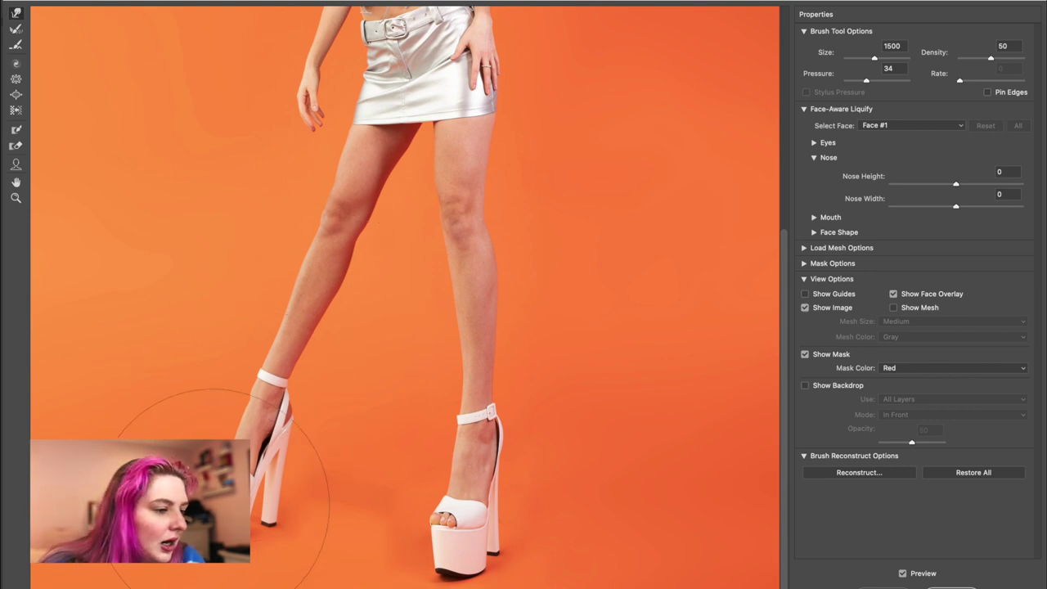
drag(252, 394, 248, 430)
drag(262, 374, 254, 404)
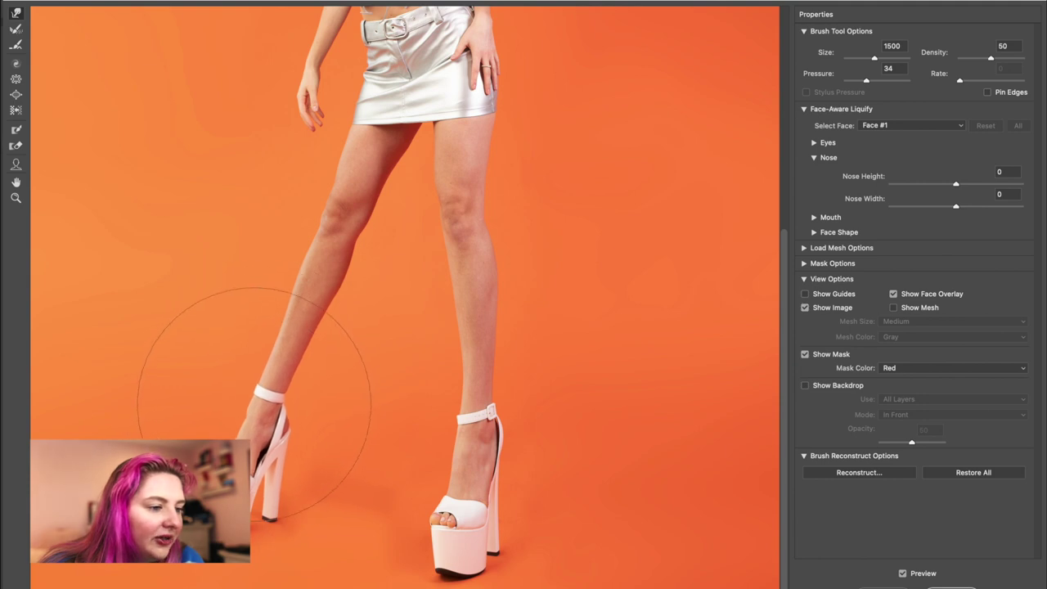
drag(275, 345, 270, 362)
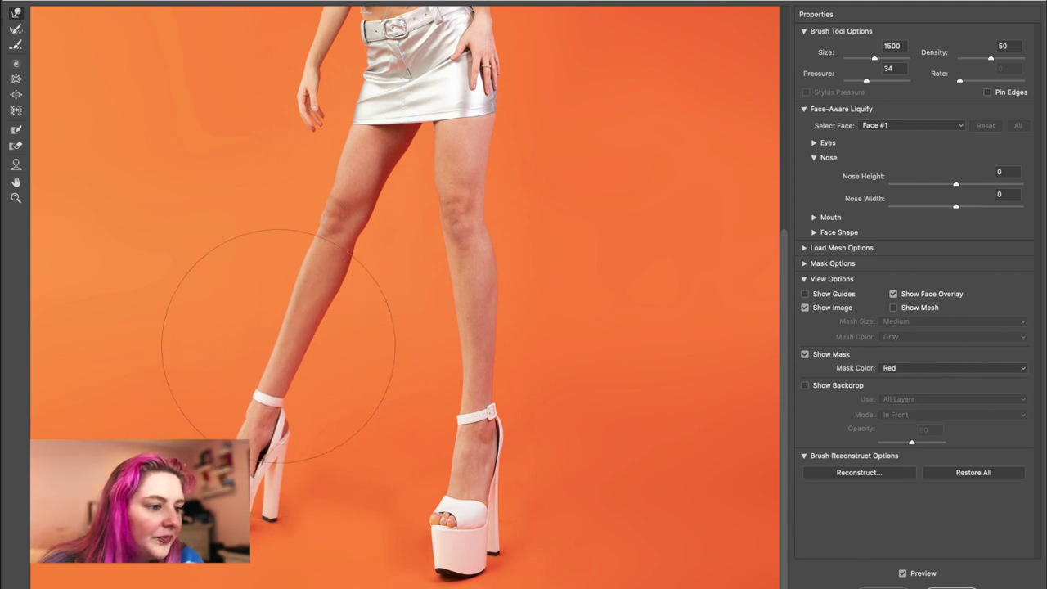
key(super+z)
drag(349, 217, 339, 232)
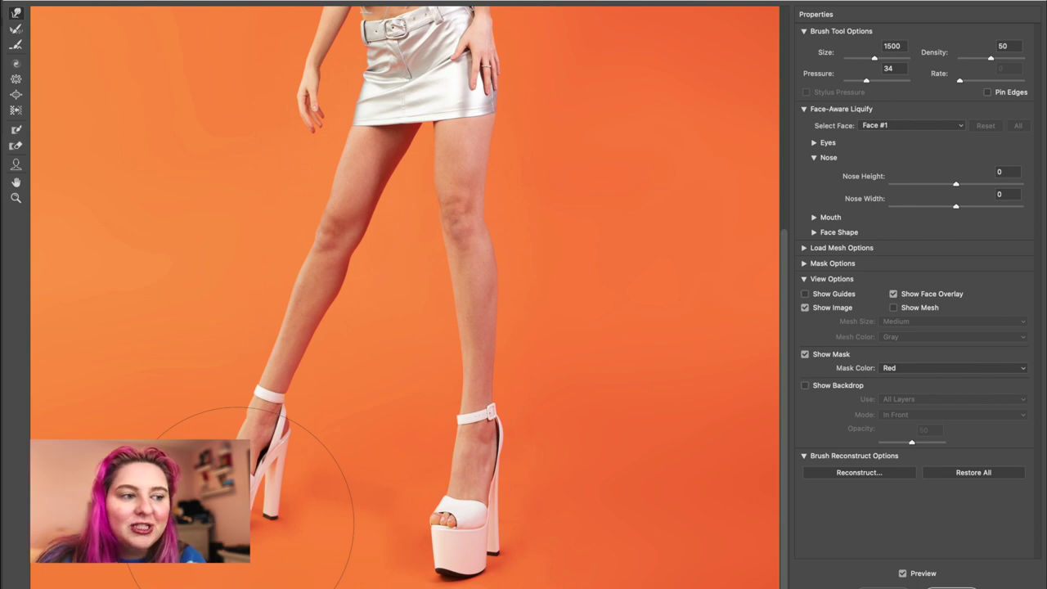
- Push the sole of the front platform shoe upward with the Forward Warp brush to shorten the shoe
mouse_move(483, 530)
mouse_down()
mouse_move(453, 541)
mouse_move(456, 559)
mouse_move(453, 526)
mouse_up()
drag(473, 573, 475, 538)
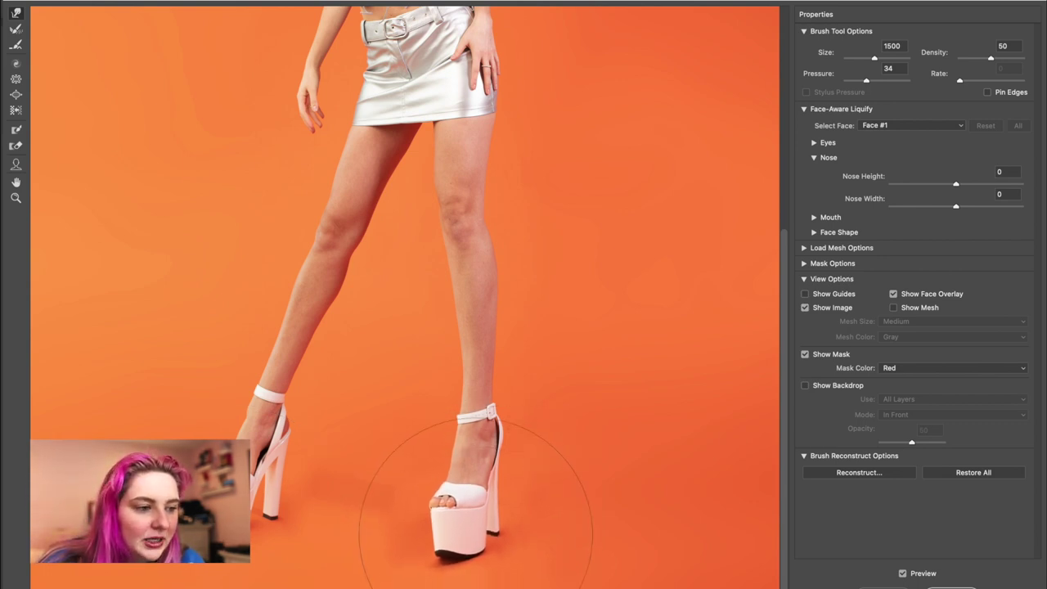
drag(464, 576, 464, 550)
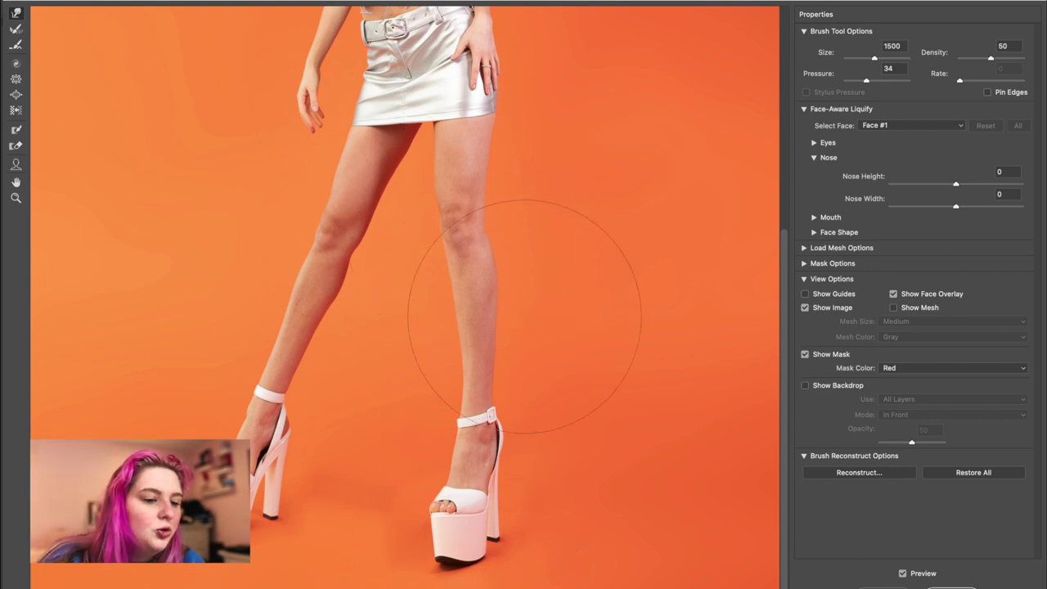
- Enlarge the front leg and platform shoe with the Bloat tool, increasing the brush size to 900 and 1300
click(16, 95)
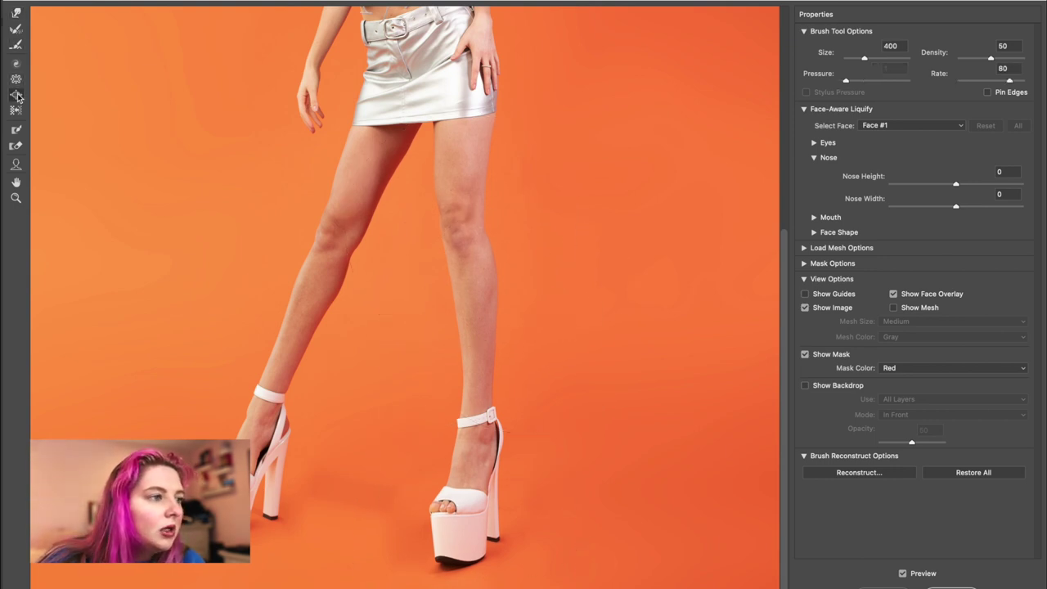
key(bracketright)
key(bracketright)
key(bracketright)
key(bracketright)
key(bracketright)
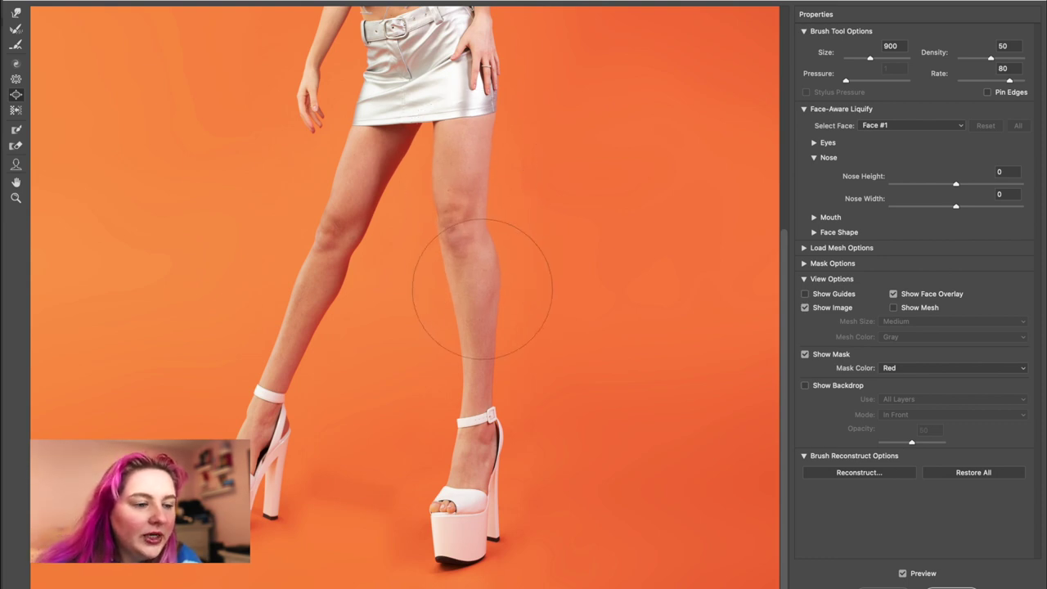
key(])
key(])
key(])
key(])
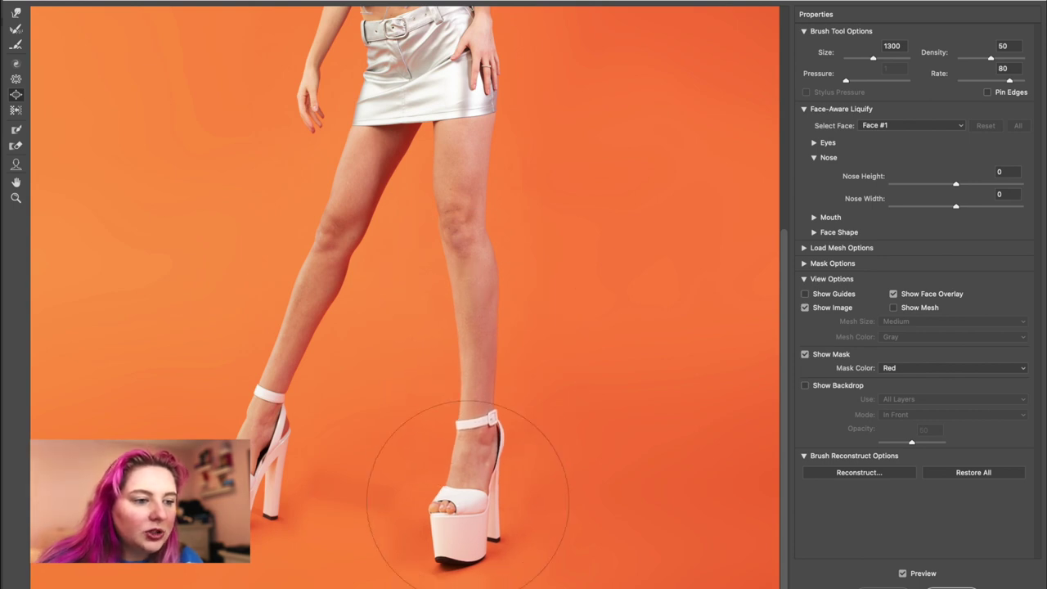
- Smooth the skin bulge between the silver top and the skirt's waistband with the Forward Warp brush at size 100
click(15, 78)
scroll(552, 214, up, 5)
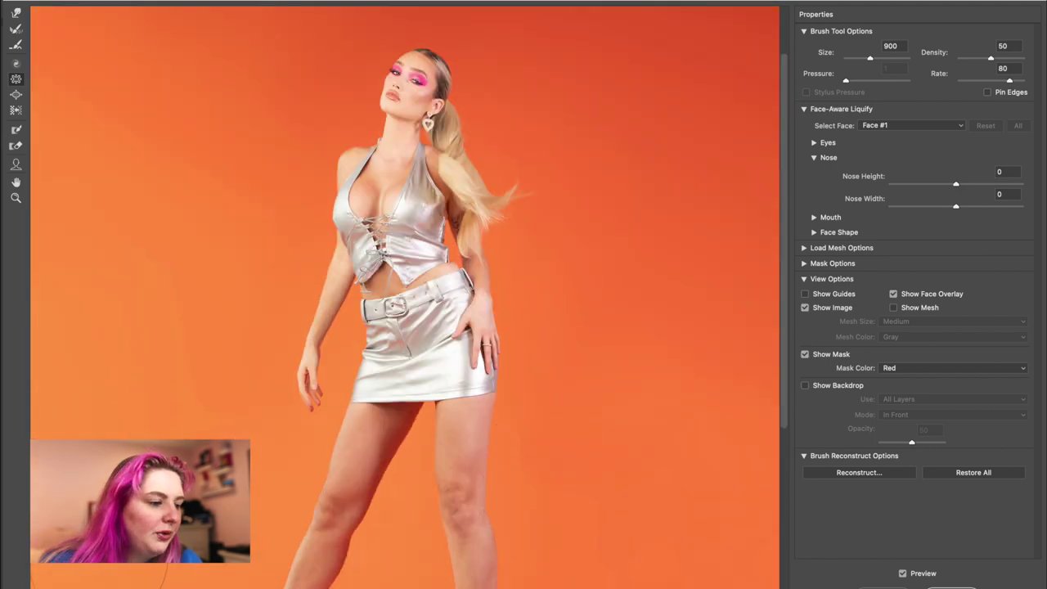
key(super+plus)
scroll(268, 375, up, 4)
scroll(268, 376, down, 3)
key(w)
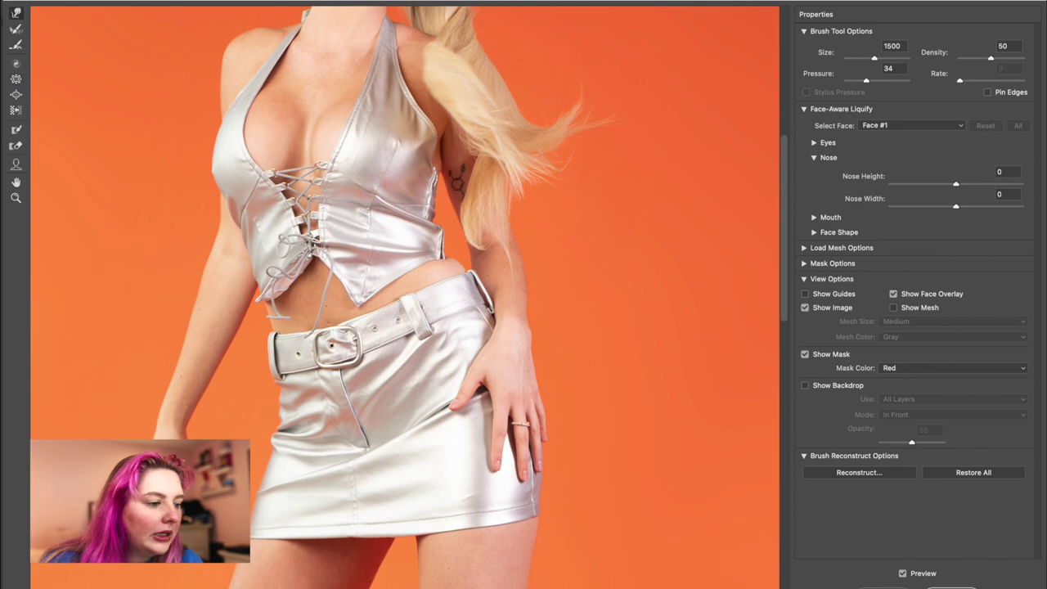
scroll(172, 308, up, 5)
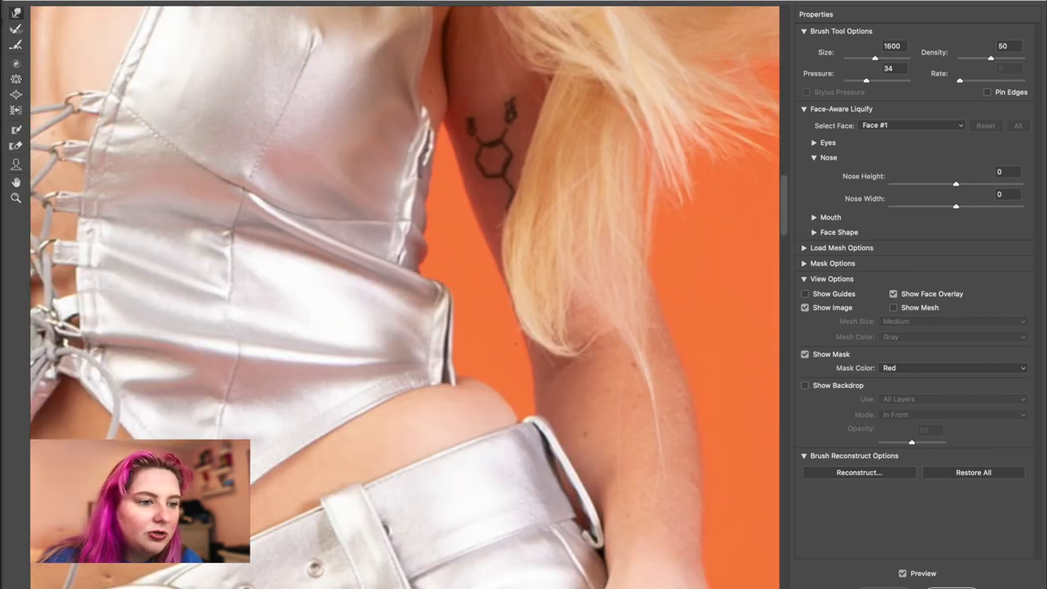
key(bracketleft)
key(bracketleft)
key(bracketleft)
key(bracketleft)
key(bracketleft)
key(bracketleft)
key(bracketleft)
key(bracketleft)
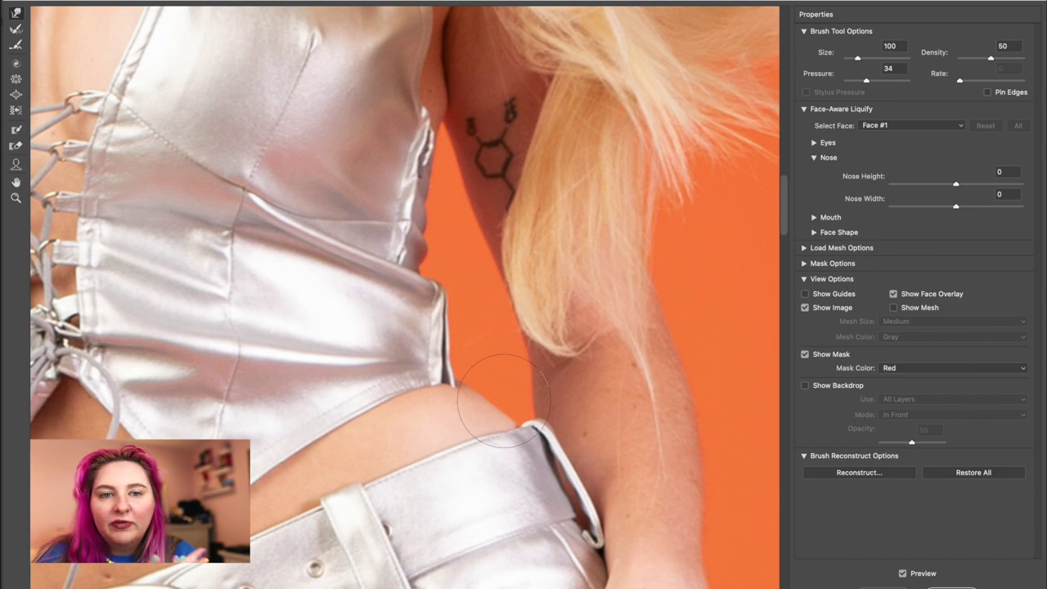
- Push in the underarm skin beside the silver top's edge with the Forward Warp brush at size 80
scroll(504, 401, up, 5)
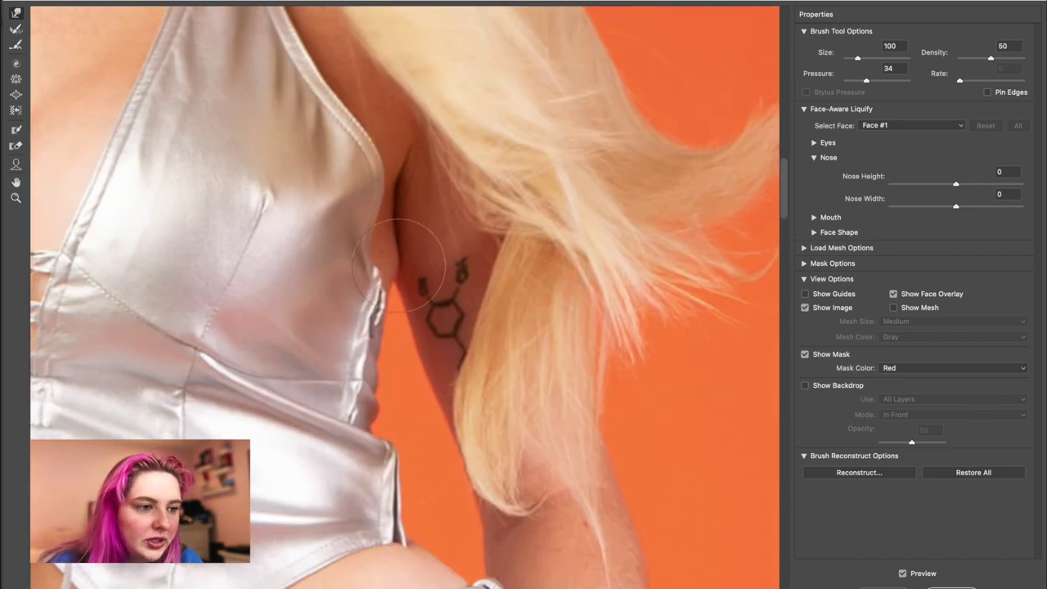
key(bracketleft)
key(bracketleft)
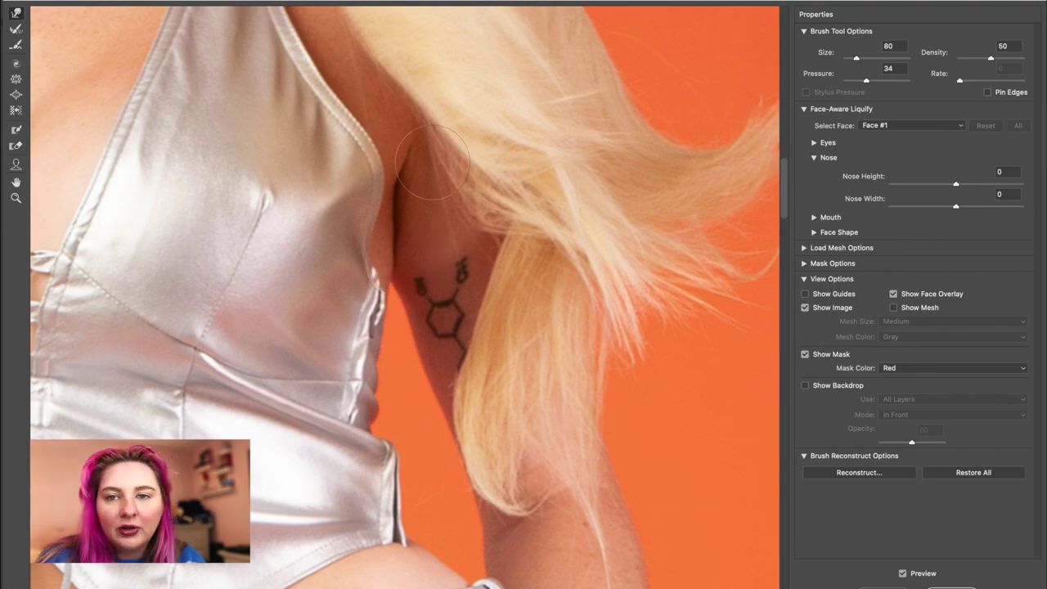
- Nudge the model's head slightly down toward the shoulders with the Forward Warp brush at size 1500, undoing the trial push on the torso
scroll(432, 162, up, 15)
scroll(433, 162, down, 7)
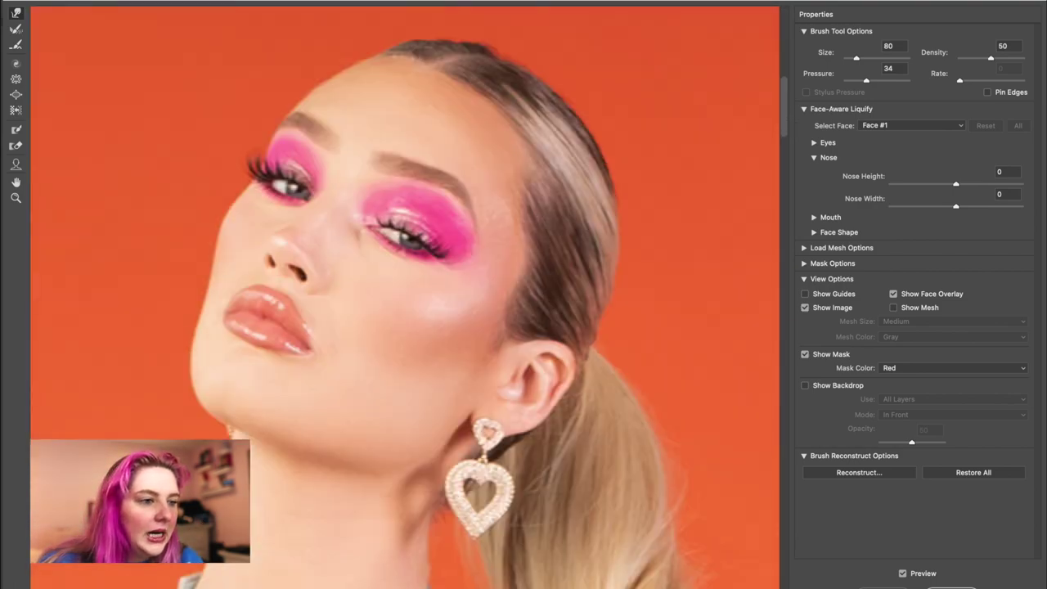
scroll(373, 109, down, 10)
scroll(312, 363, down, 10)
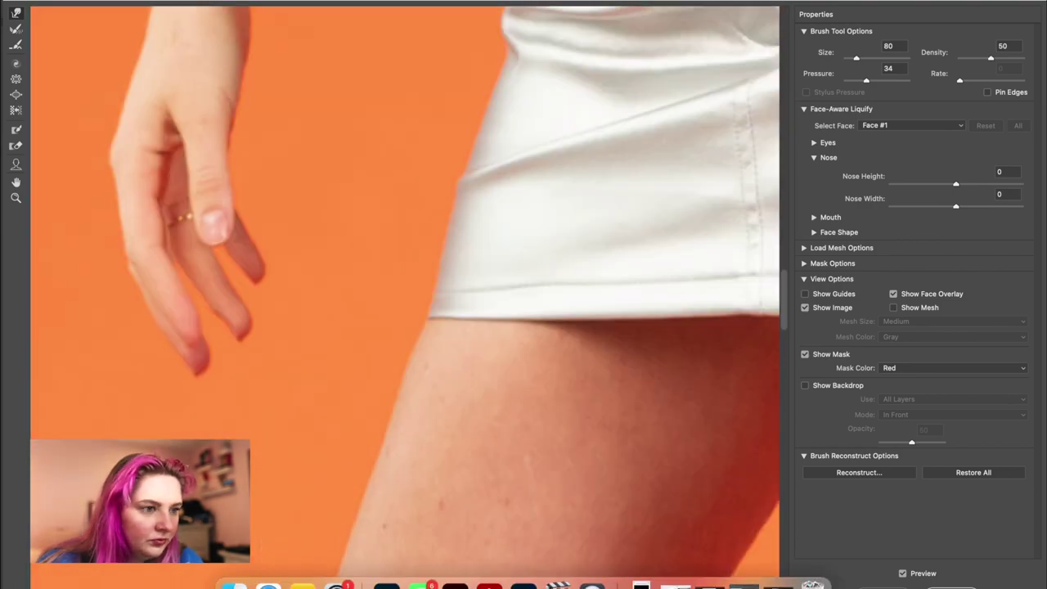
key(super+minus)
key(super+minus)
key(super+minus)
key(super+minus)
scroll(418, 442, up, 3)
key(bracketright)
key(bracketright)
key(bracketright)
key(bracketright)
key(bracketright)
key(bracketright)
key(bracketright)
key(bracketright)
key(bracketright)
key(bracketright)
key(bracketright)
key(bracketright)
key(bracketright)
key(bracketright)
key(bracketleft)
key(bracketleft)
key(bracketleft)
key(bracketleft)
key(bracketleft)
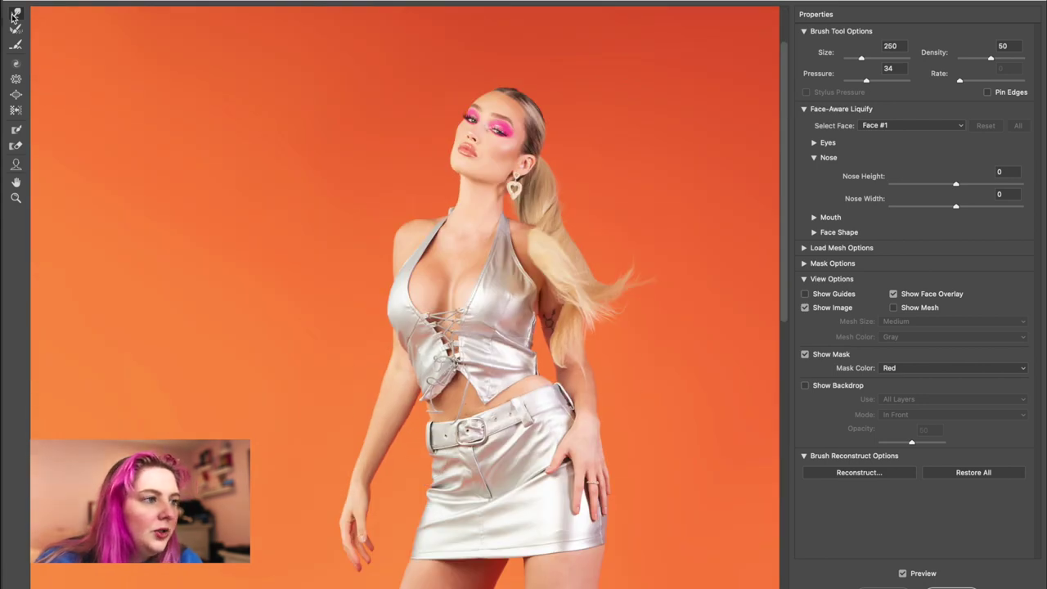
key(bracketright)
key(bracketright)
key(bracketright)
key(bracketright)
key(bracketright)
key(bracketright)
key(bracketright)
key(bracketright)
key(bracketright)
key(bracketright)
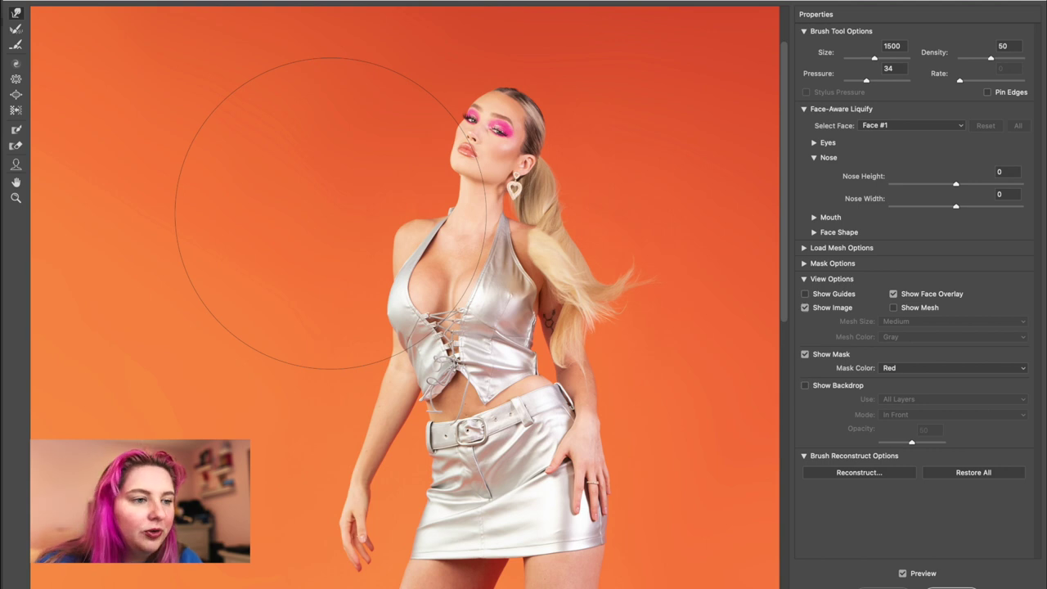
drag(331, 214, 220, 287)
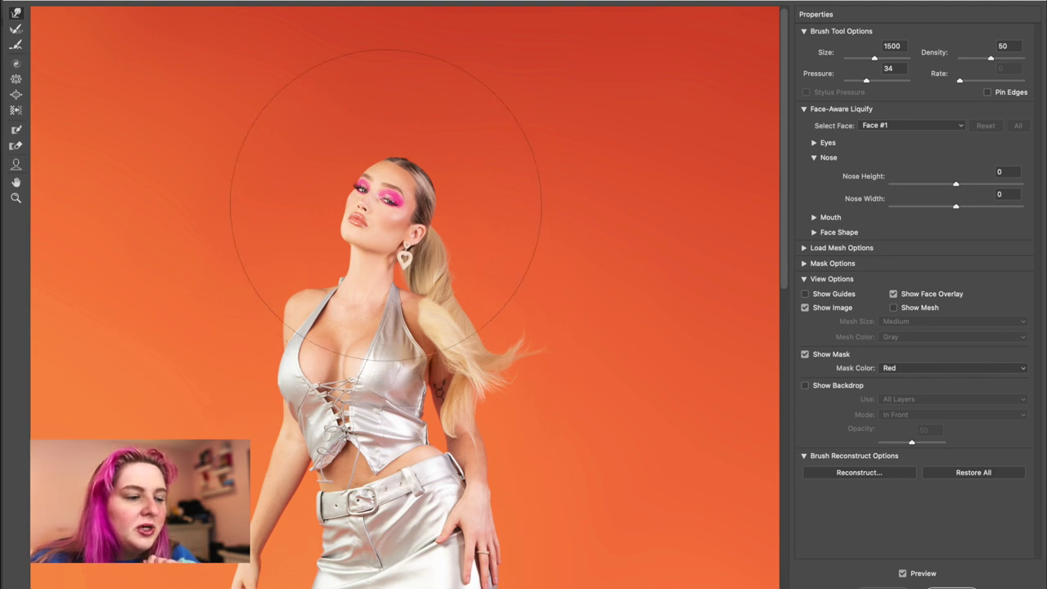
drag(375, 306, 374, 352)
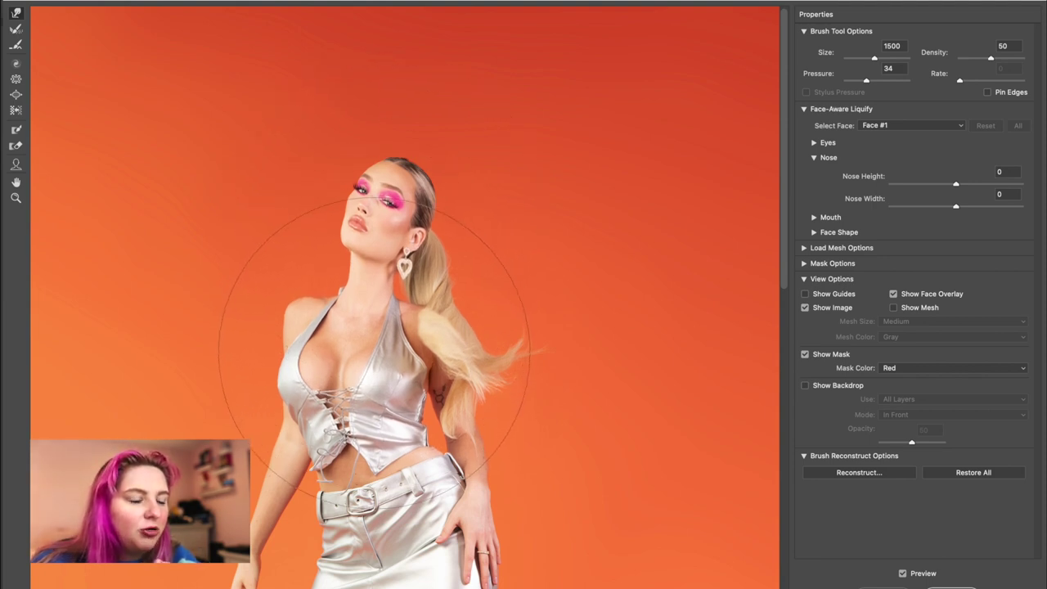
key(super+z)
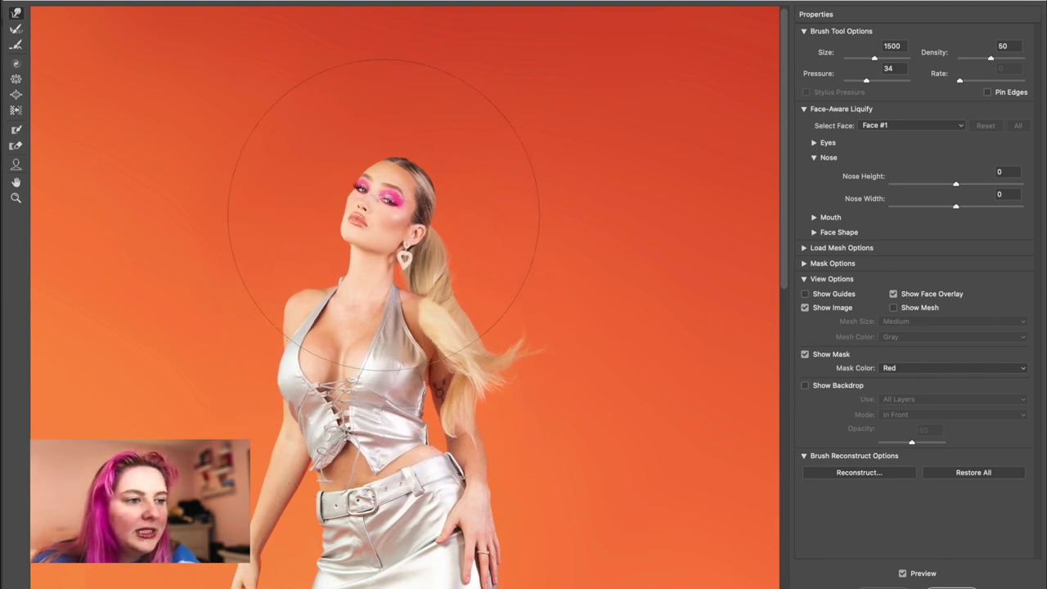
drag(387, 225, 388, 239)
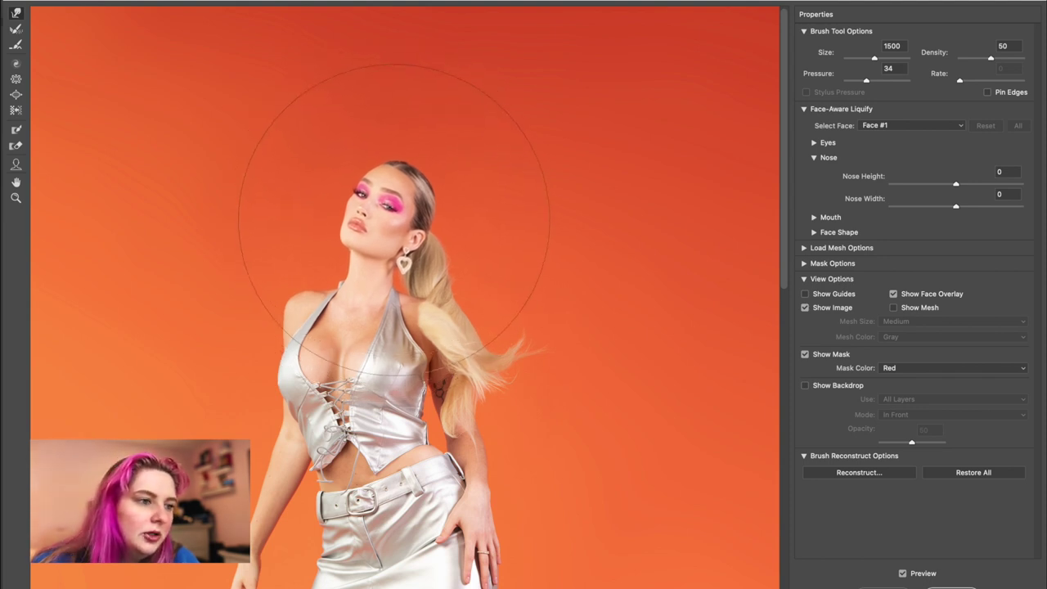
- Enlarge the model's head slightly with the Bloat tool at size 1400
scroll(337, 368, down, 3)
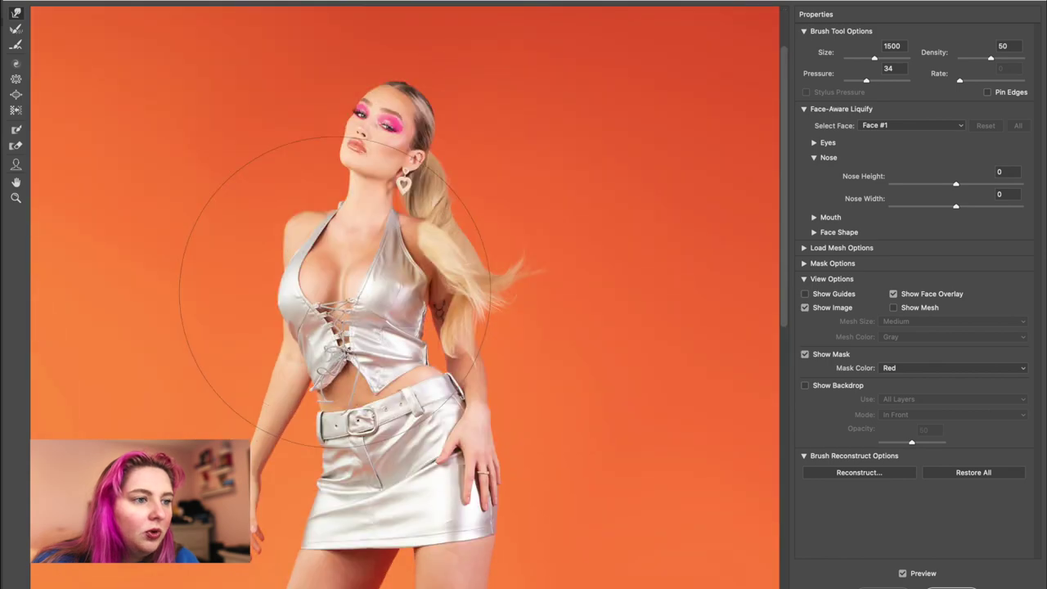
scroll(339, 344, up, 3)
click(16, 94)
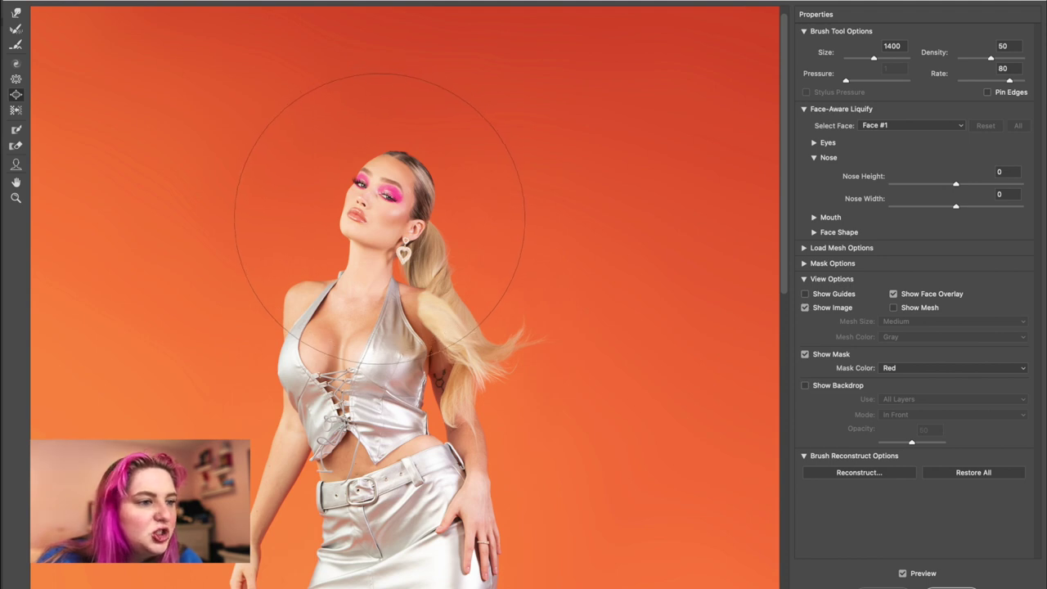
click(382, 219)
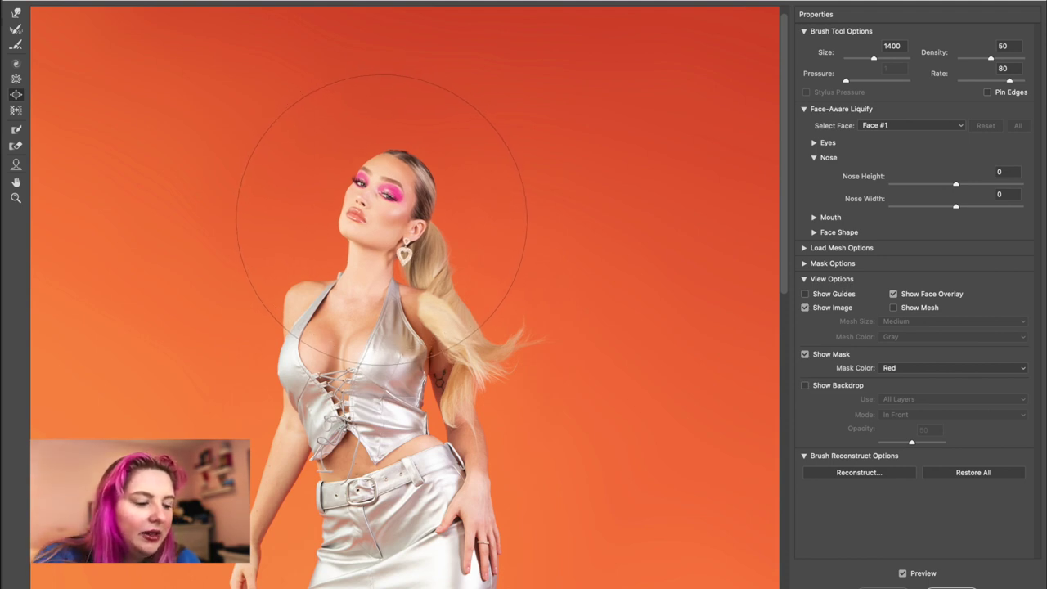
drag(381, 219, 381, 219)
- Compare the full figure with and without the Liquify edits, checking the legs, shoes and head proportions
scroll(381, 218, down, 10)
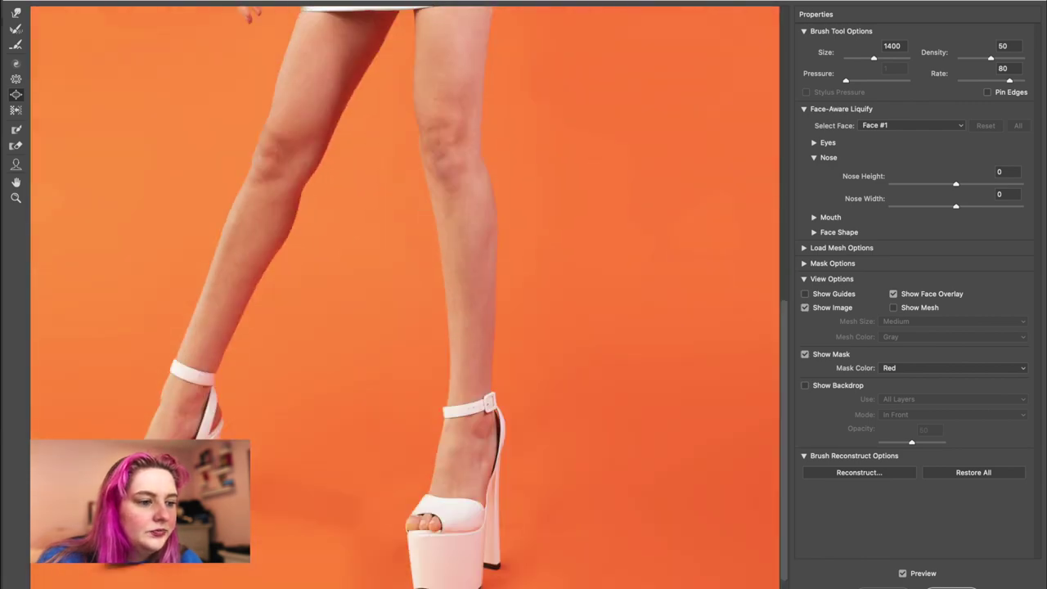
key(super+minus)
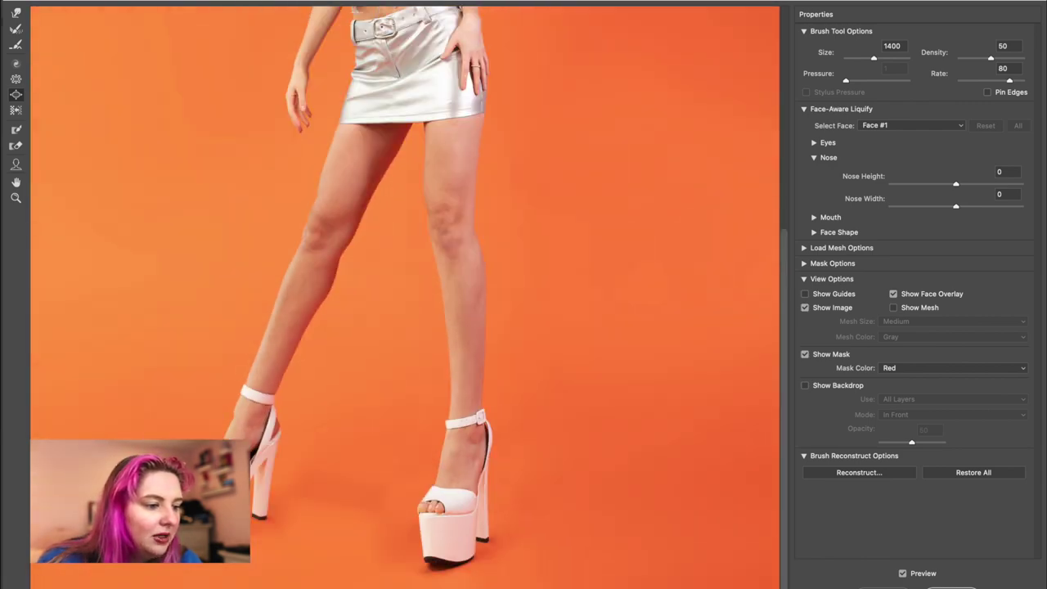
scroll(404, 481, down, 4)
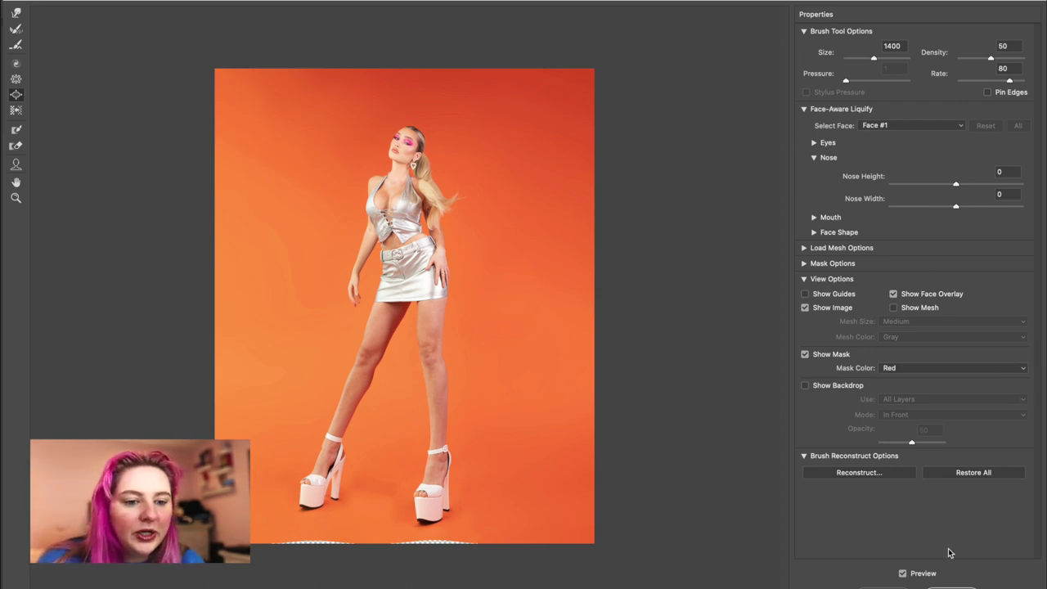
click(903, 574)
click(904, 574)
click(903, 573)
click(903, 574)
click(903, 574)
click(904, 573)
click(904, 573)
click(904, 574)
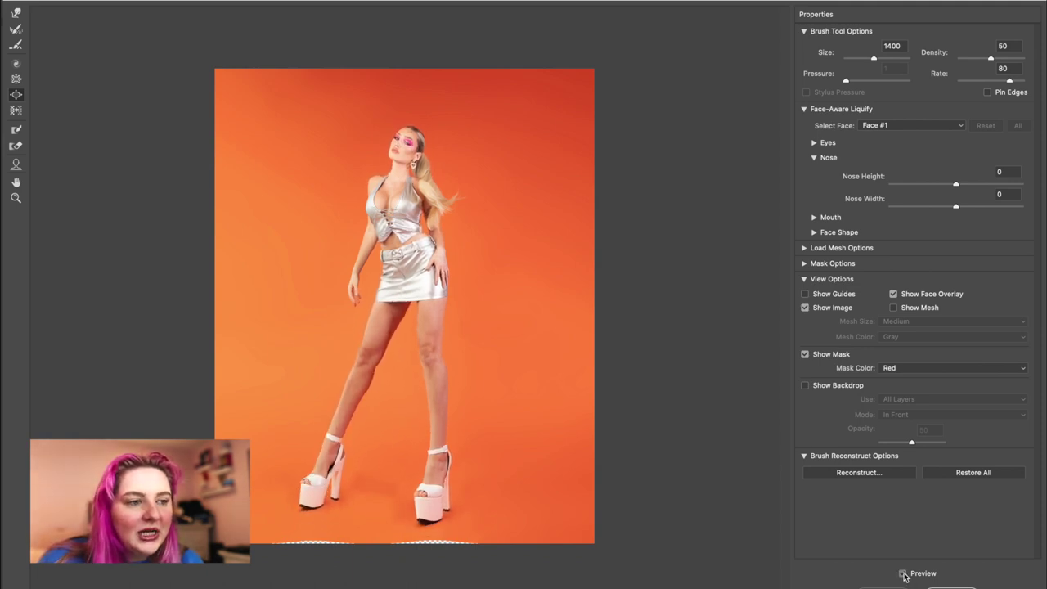
click(904, 574)
click(903, 573)
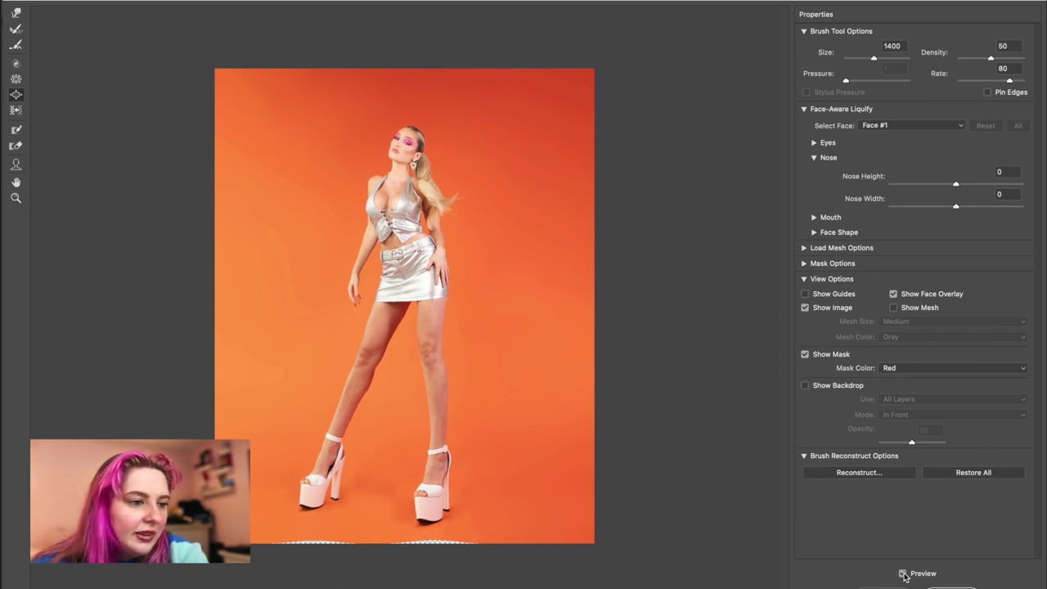
click(903, 574)
click(903, 574)
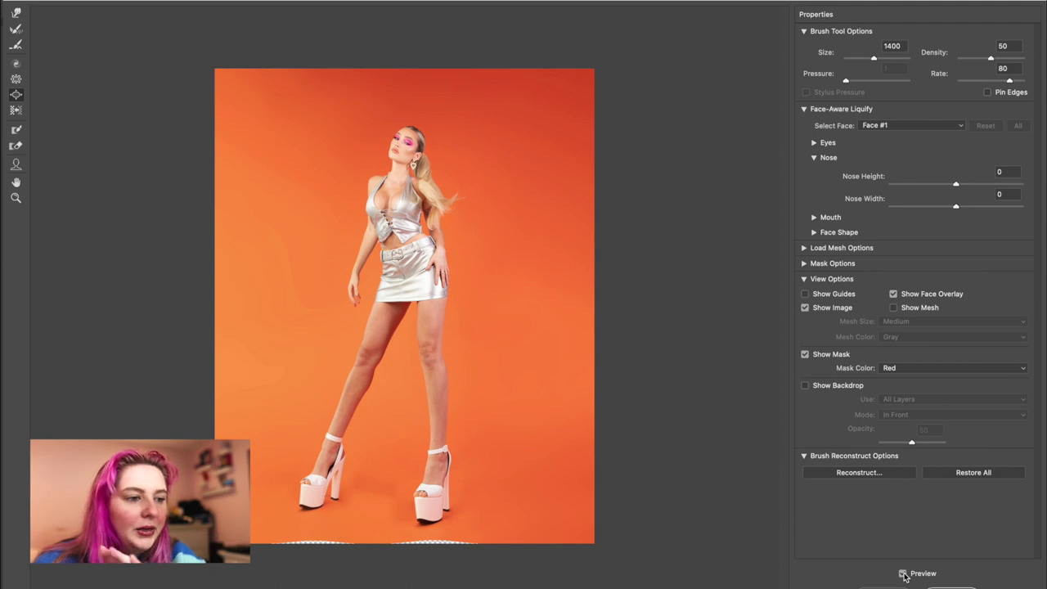
click(903, 574)
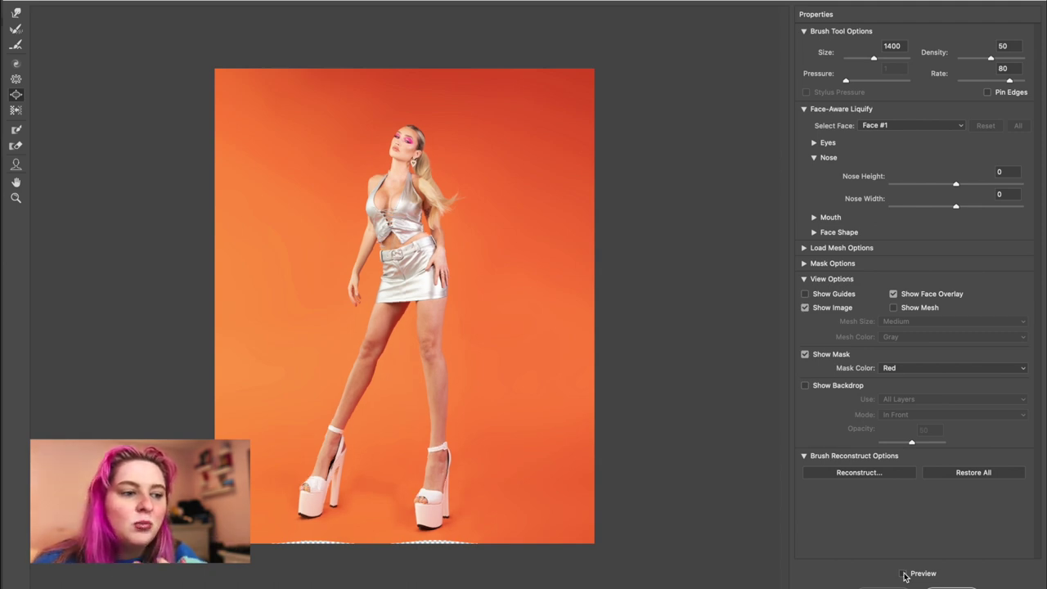
click(904, 574)
click(903, 574)
click(904, 574)
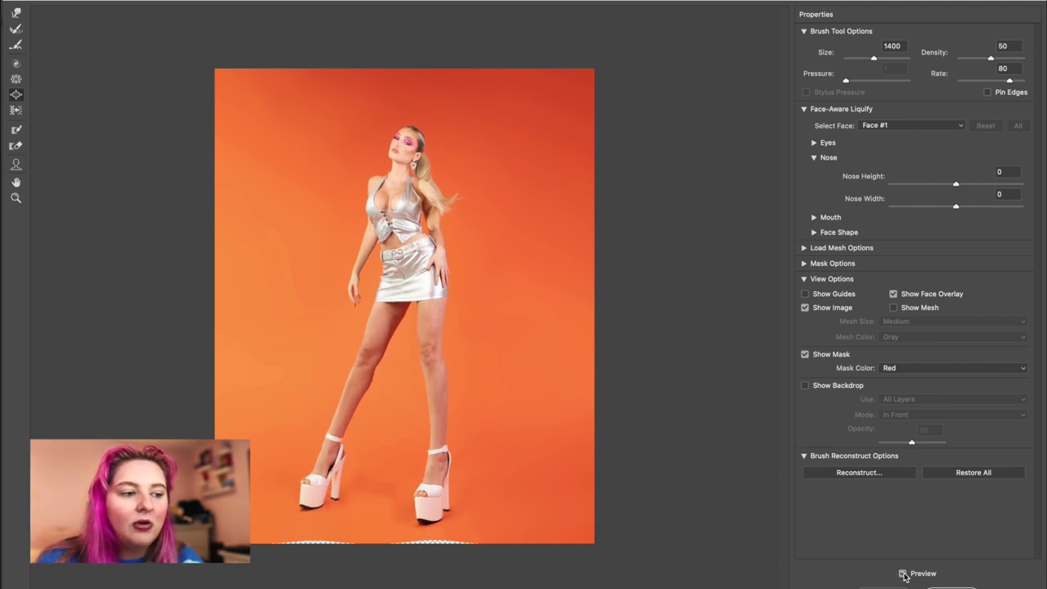
click(904, 573)
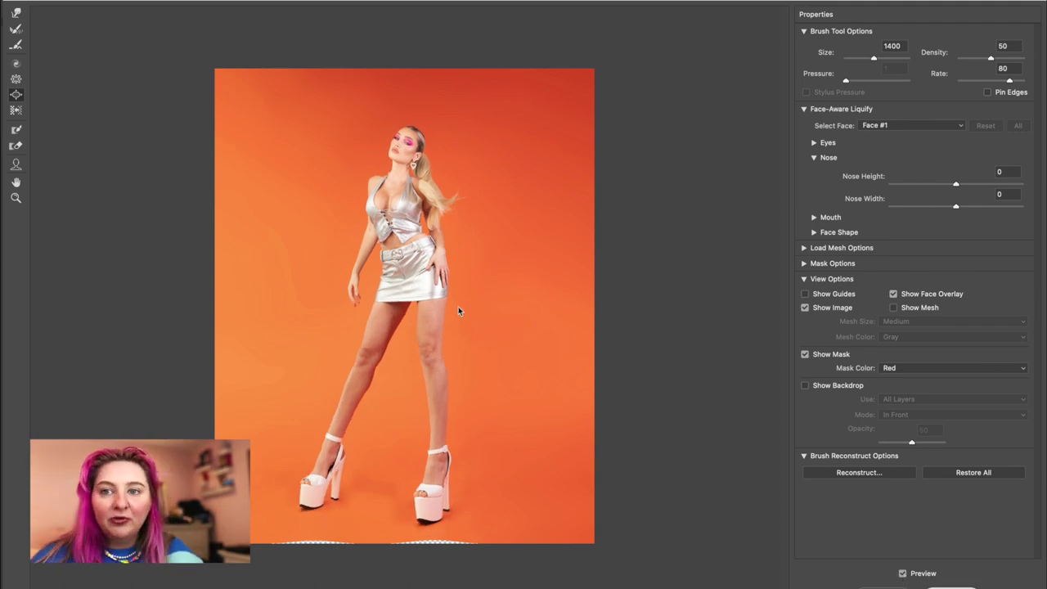
- Apply the Liquify edits and fill the transparent gaps along the photo's bottom edge with the Spot Healing Brush at size 200
key(Return)
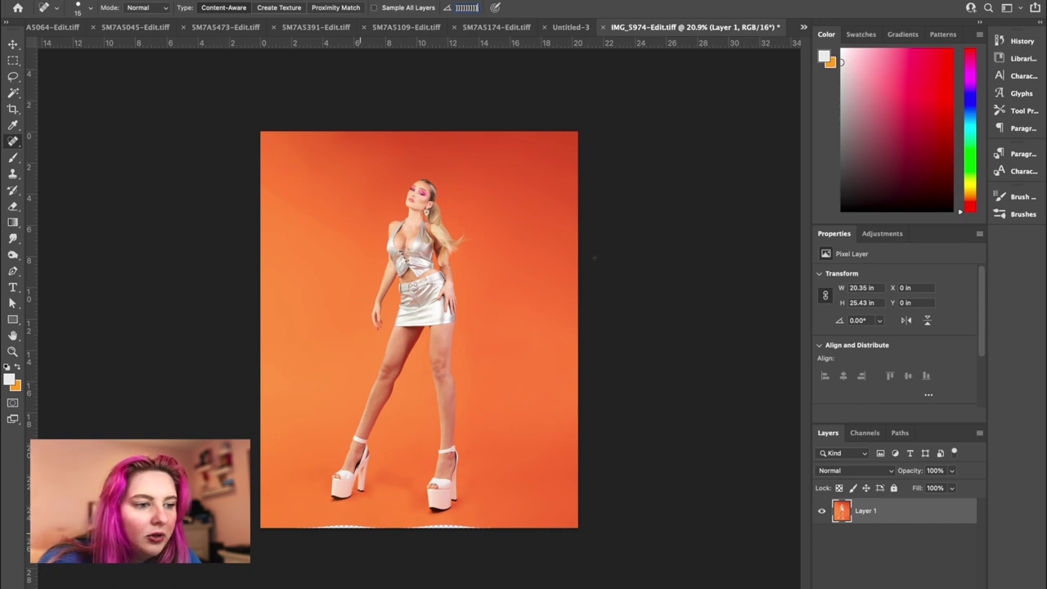
scroll(472, 264, up, 5)
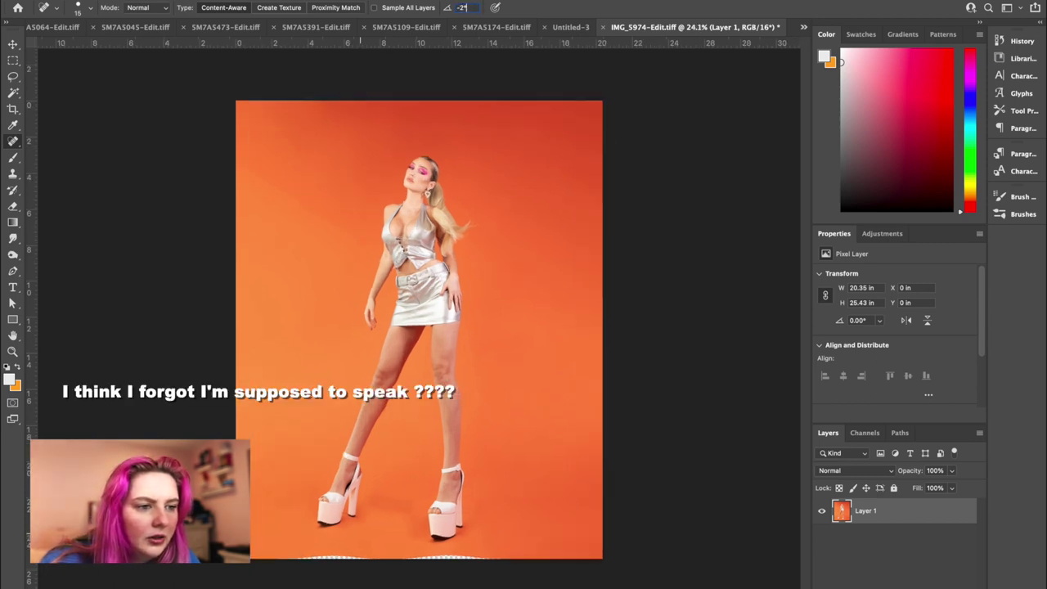
scroll(472, 264, up, 3)
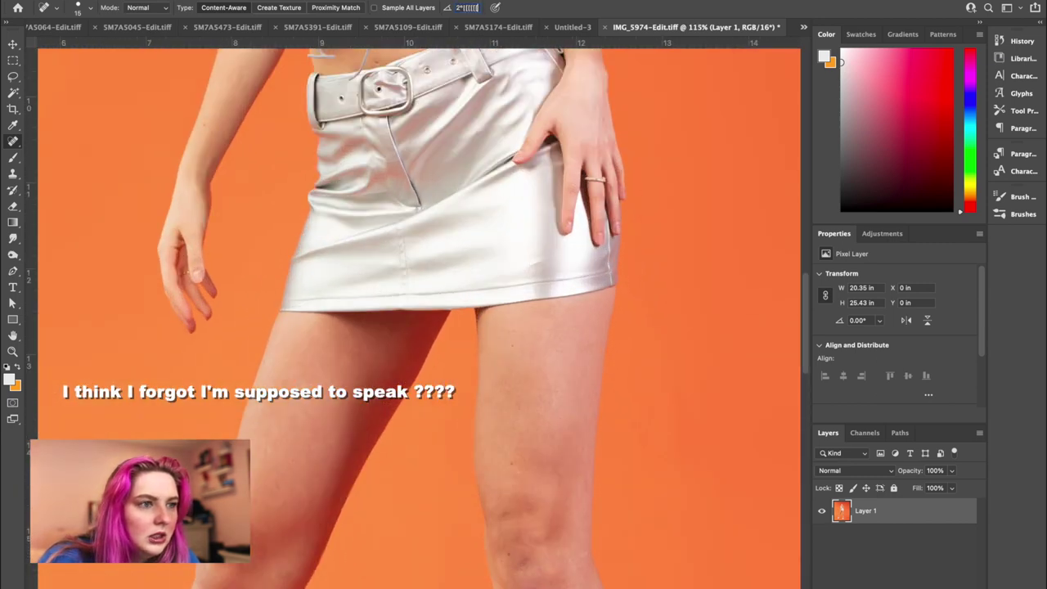
scroll(280, 361, down, 15)
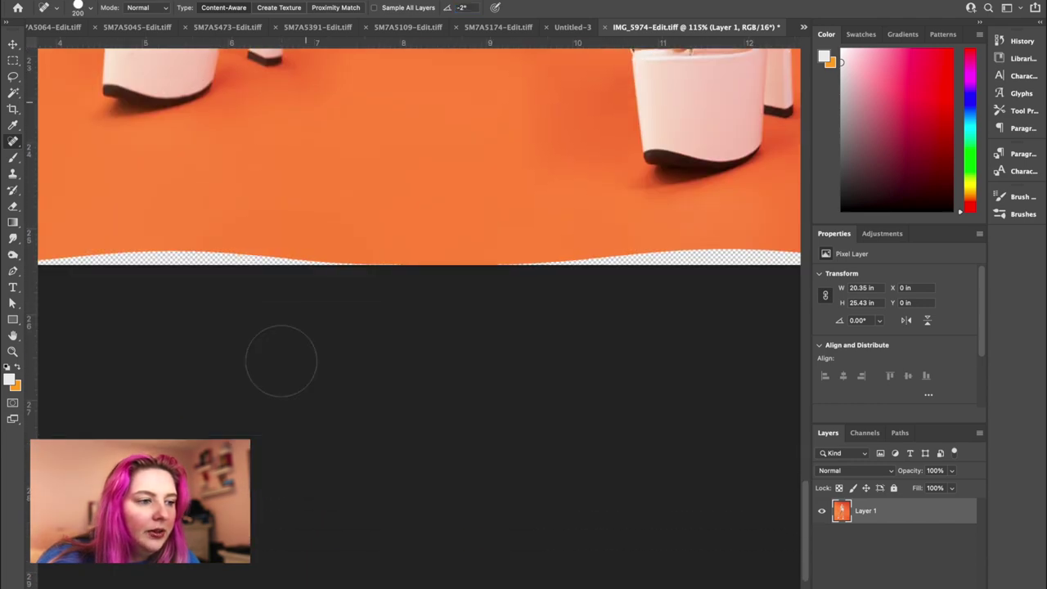
scroll(281, 361, down, 5)
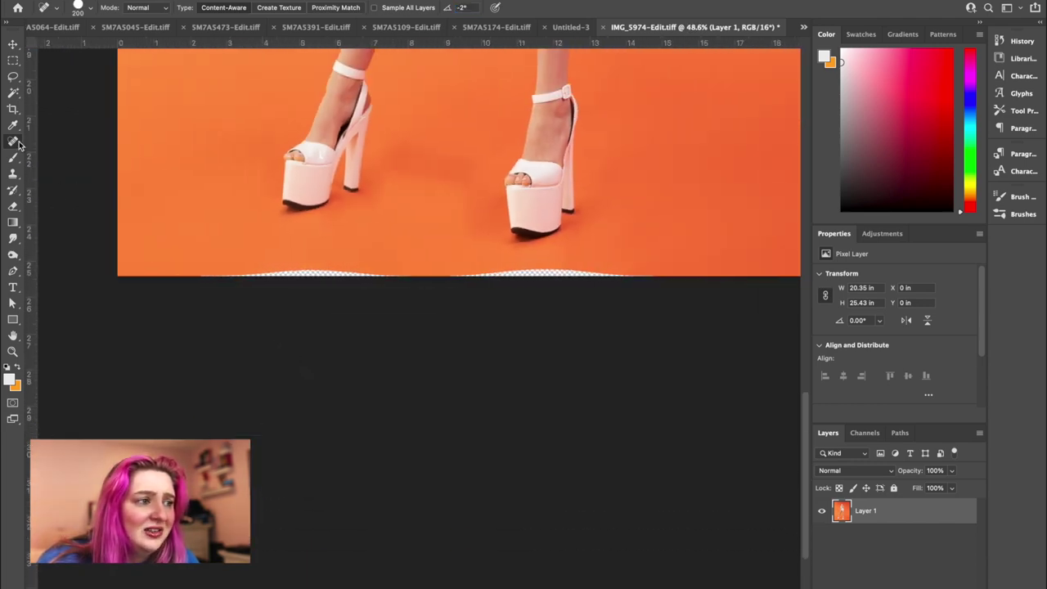
mouse_move(211, 275)
mouse_down()
mouse_move(392, 286)
mouse_move(598, 266)
mouse_move(657, 278)
mouse_up()
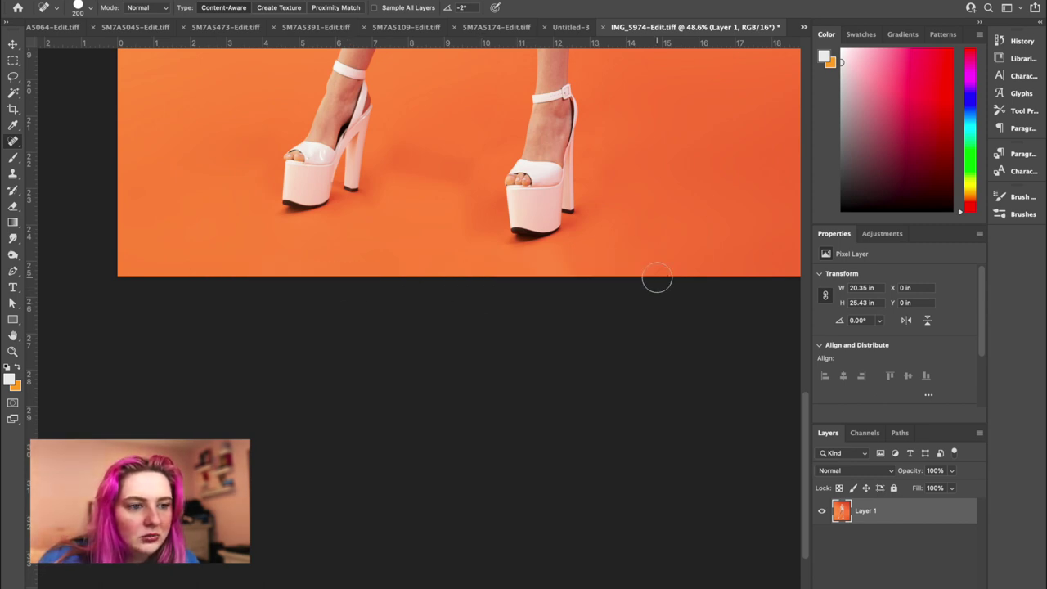
- Extend the canvas evenly on all sides with a Content-Aware crop at the 4:5 ratio, to about 26 by 32.5 inches
scroll(656, 279, down, 5)
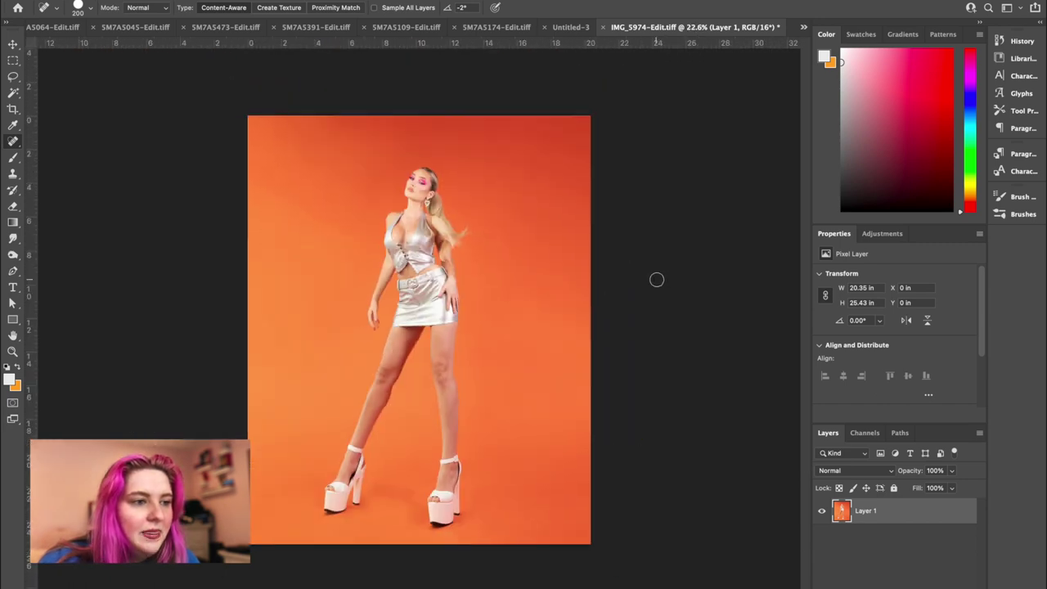
scroll(656, 280, down, 1)
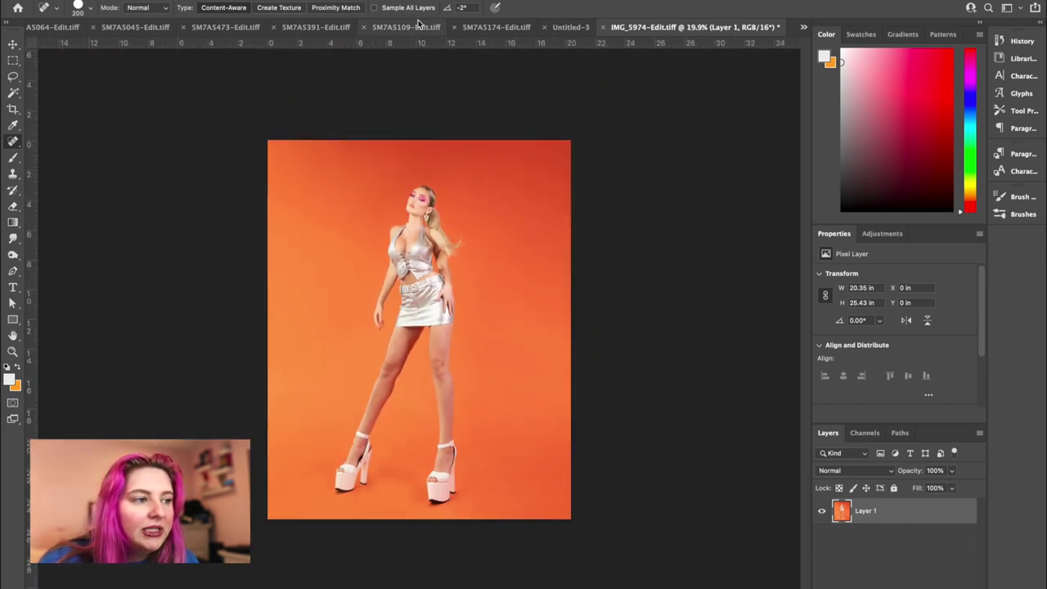
click(13, 111)
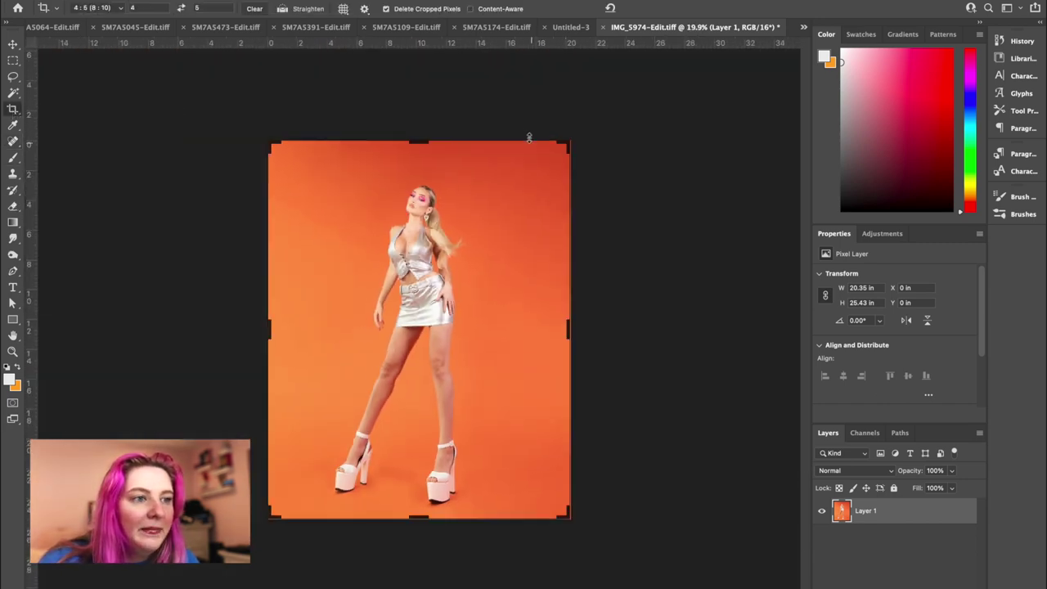
click(603, 181)
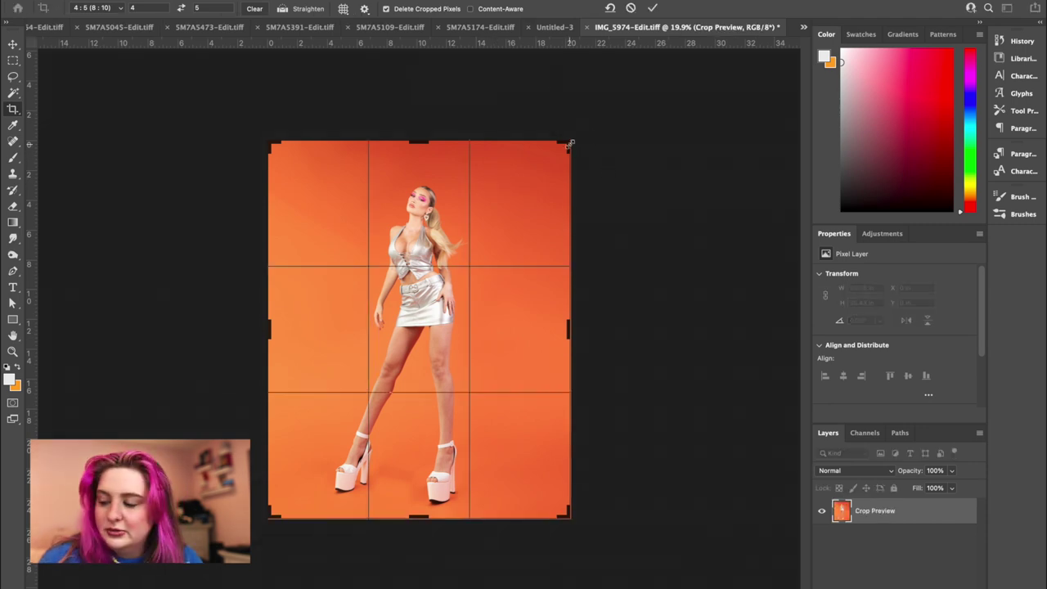
drag(570, 144, 604, 116)
drag(621, 99, 621, 99)
drag(371, 302, 398, 279)
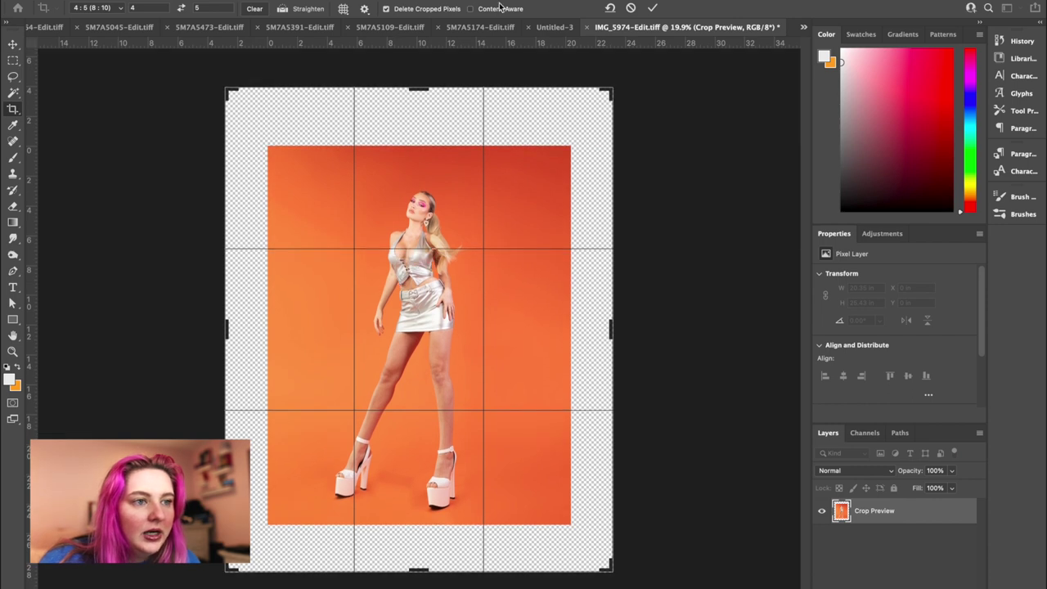
click(650, 8)
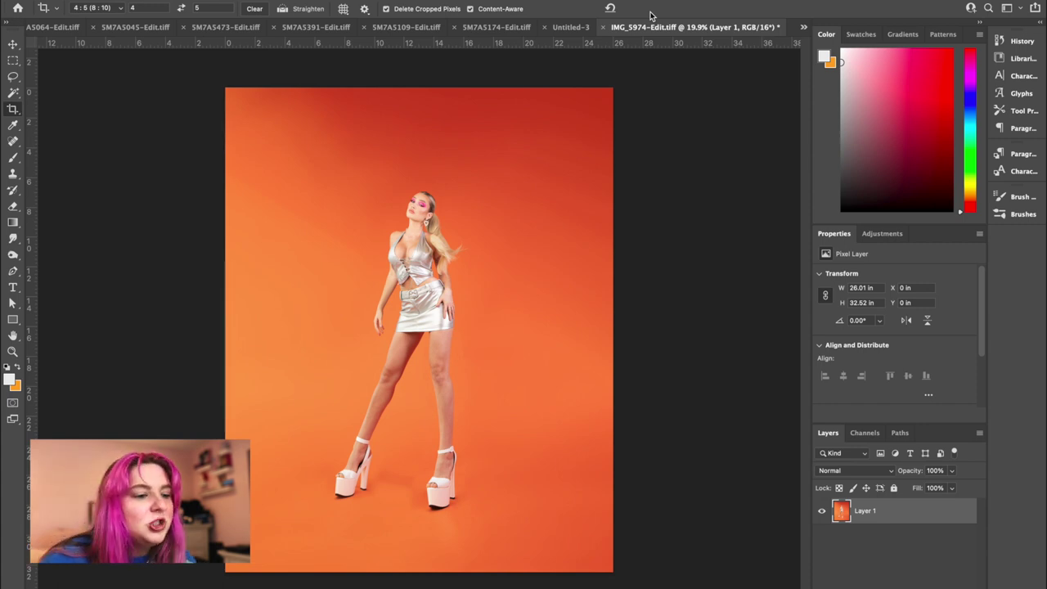
- Lasso the dark patch on the orange floor between the two shoes and fill it with Content-Aware at 100% opacity
scroll(450, 327, up, 5)
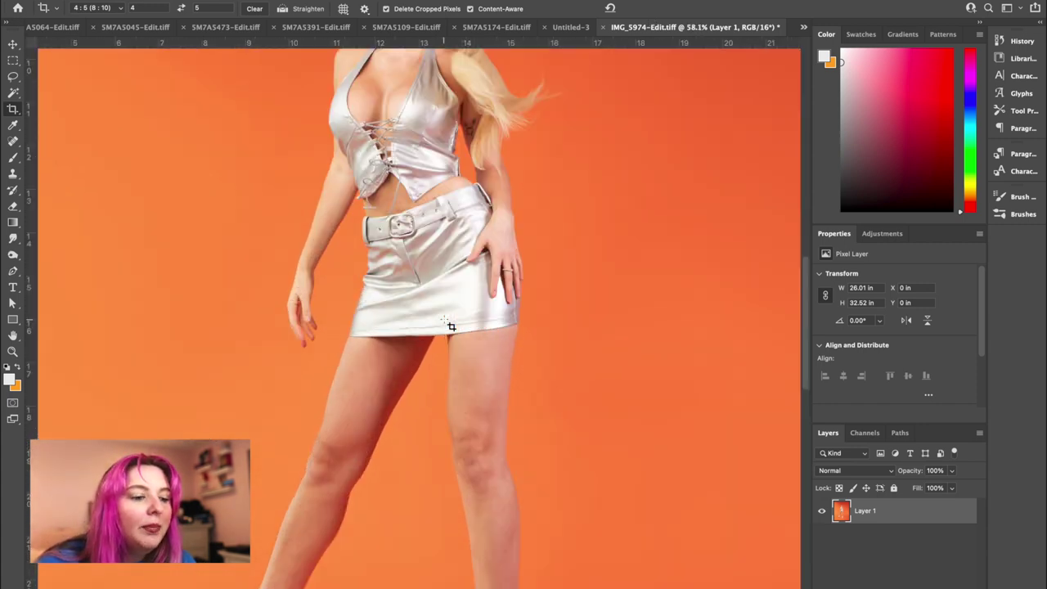
right_click(450, 324)
click(322, 342)
scroll(438, 344, up, 4)
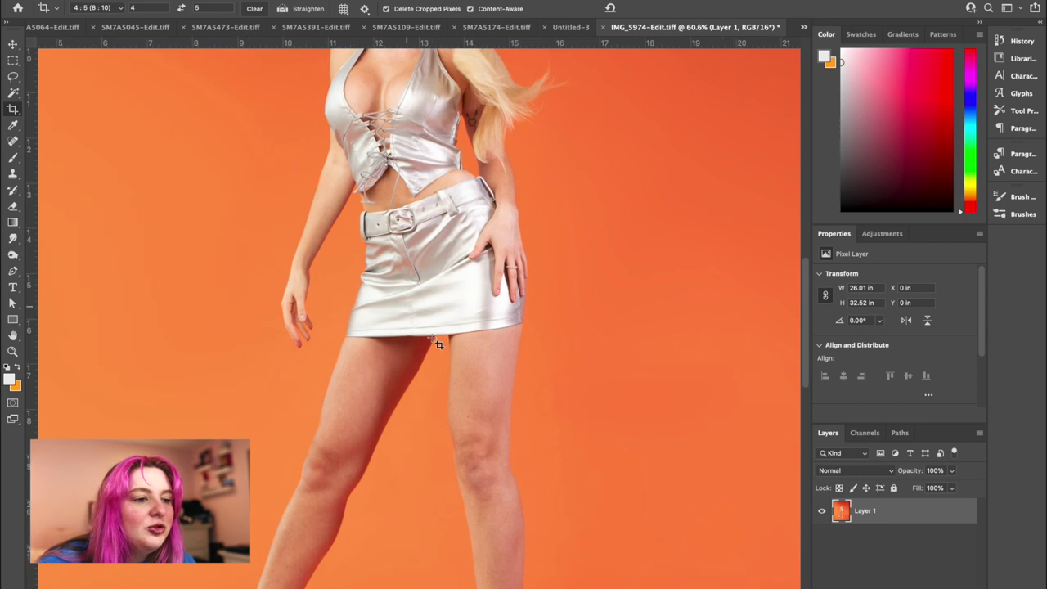
scroll(426, 395, down, 10)
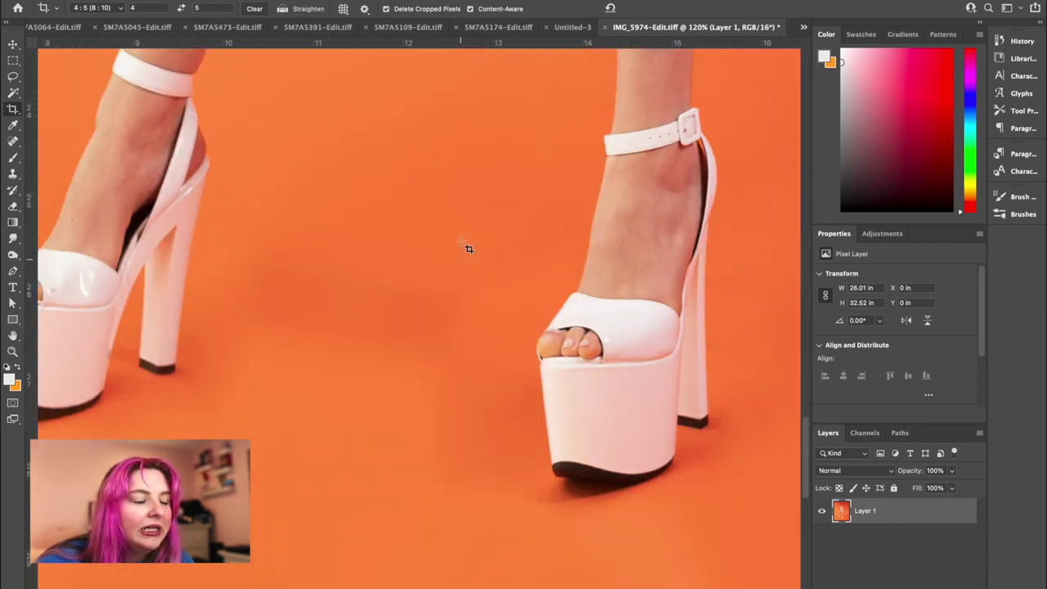
click(14, 77)
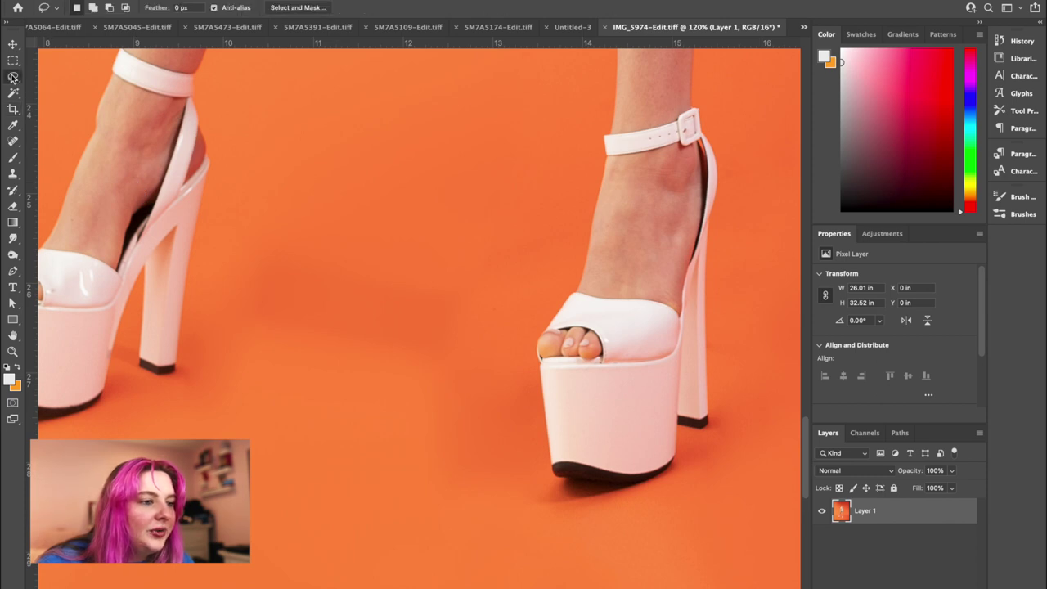
drag(395, 230, 262, 218)
mouse_move(274, 372)
mouse_down()
mouse_move(384, 407)
mouse_move(497, 383)
mouse_move(494, 279)
mouse_move(395, 231)
mouse_up()
right_click(364, 339)
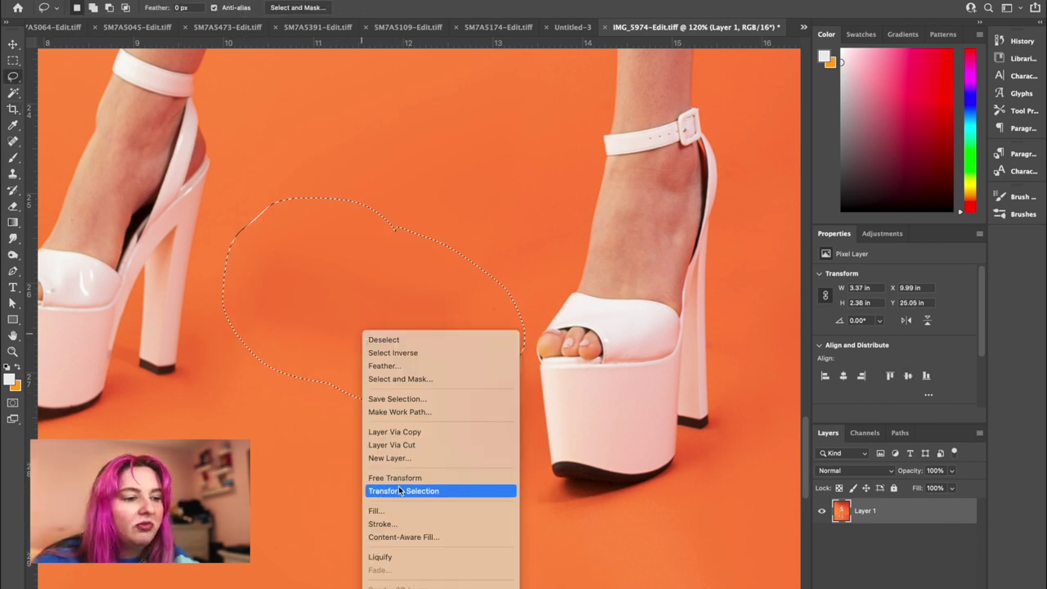
click(434, 510)
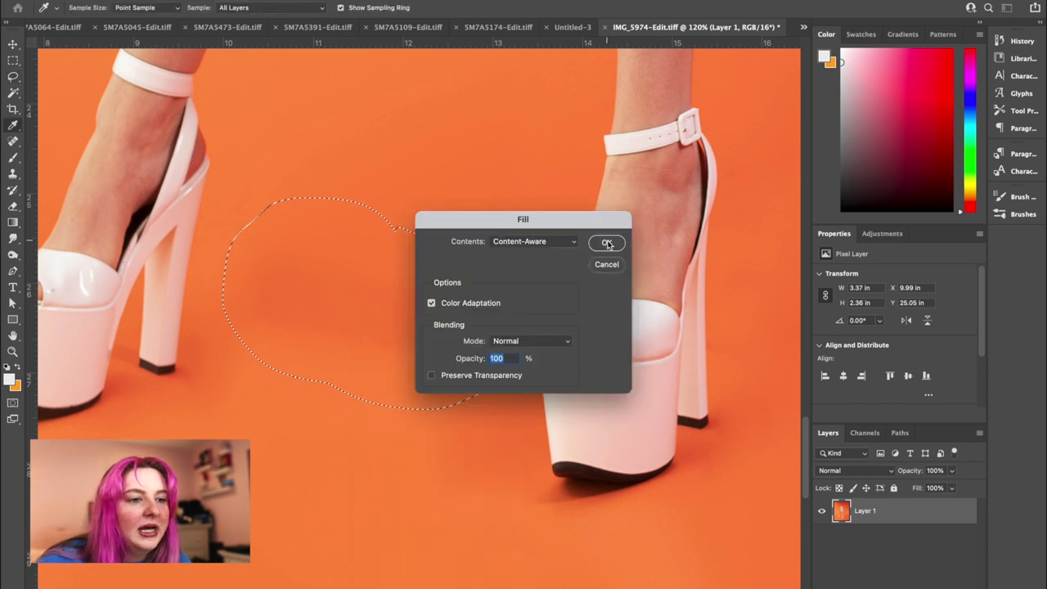
click(607, 243)
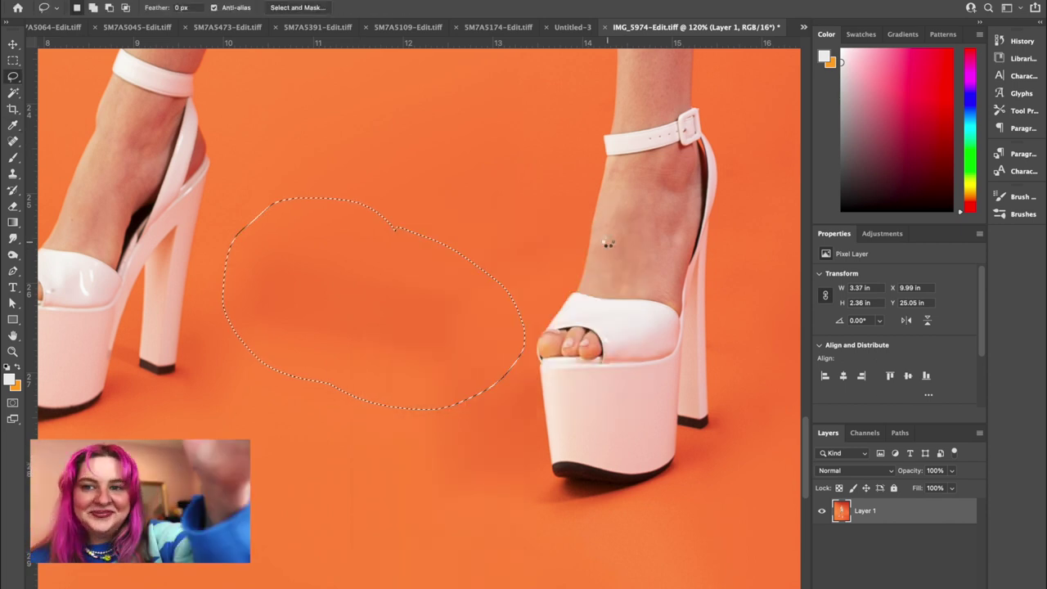
- Remove the horizontal tip of the top's loose lace over the bare waist with the Spot Healing Brush at size 35
scroll(402, 404, down, 1)
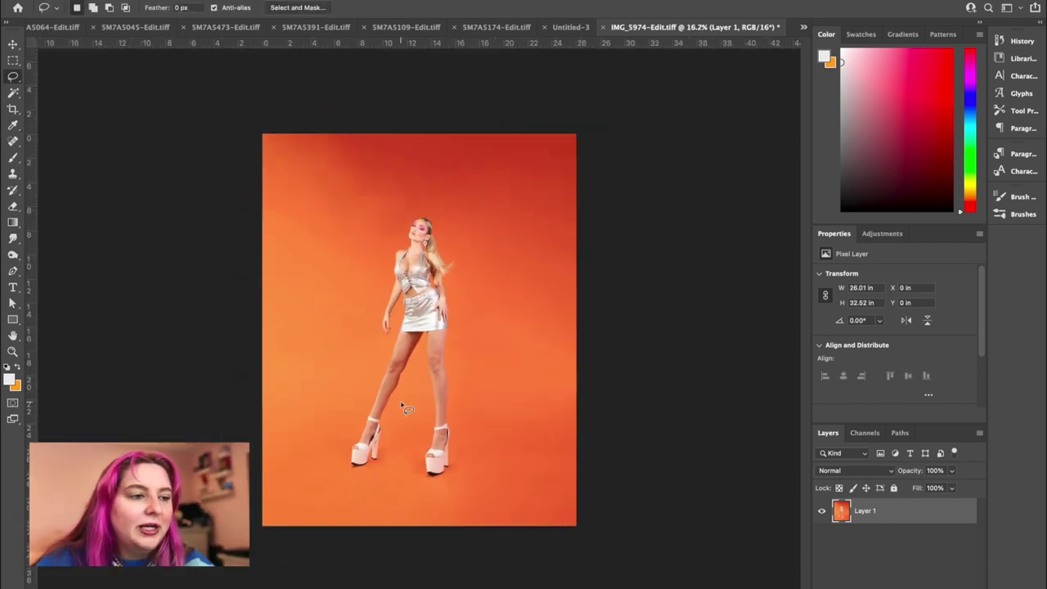
scroll(401, 404, up, 2)
scroll(401, 405, down, 1)
scroll(402, 406, up, 10)
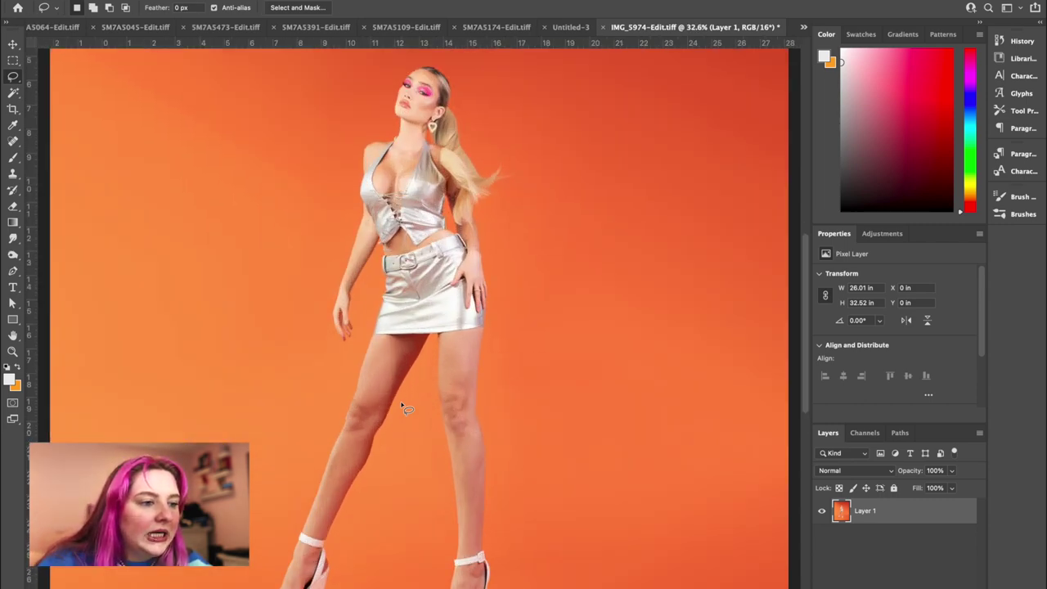
scroll(402, 404, up, 5)
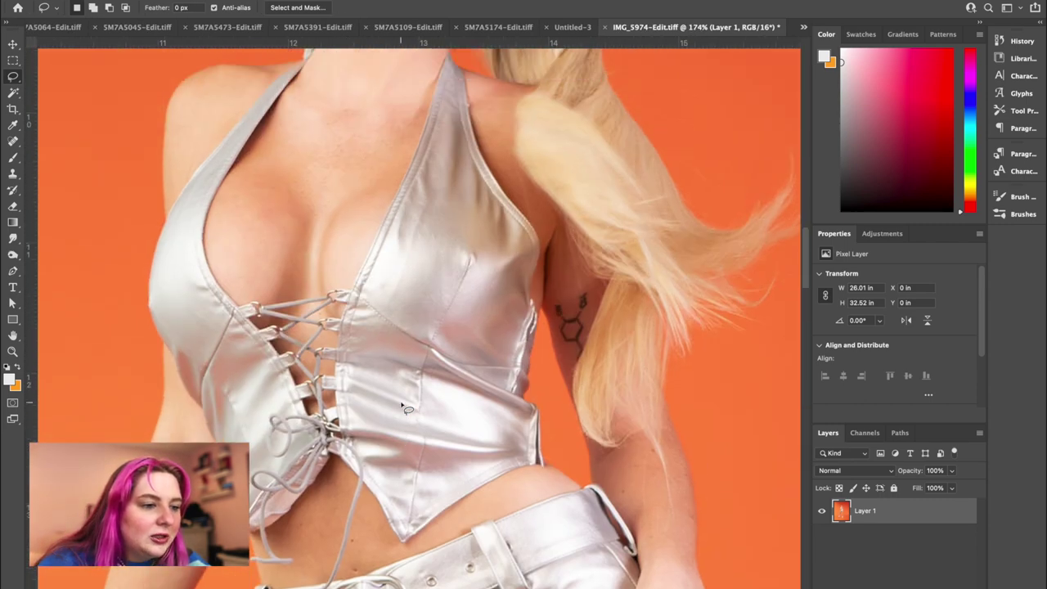
scroll(401, 404, down, 4)
scroll(402, 404, up, 2)
scroll(392, 339, up, 2)
click(13, 142)
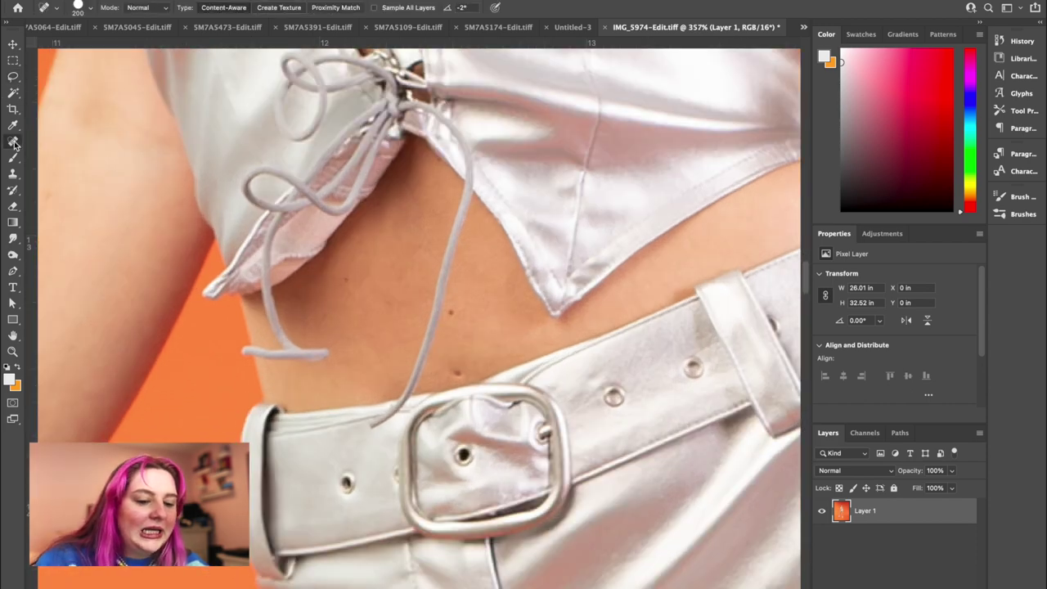
click(51, 143)
key(bracketleft)
key(bracketleft)
key(bracketleft)
key(bracketleft)
key(bracketleft)
key(bracketleft)
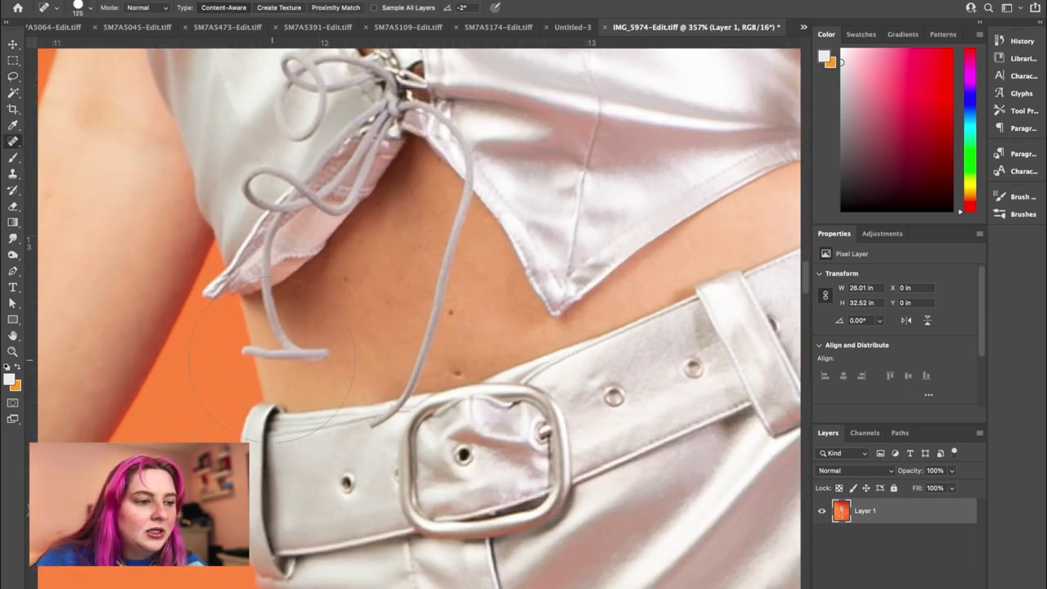
drag(315, 352, 239, 352)
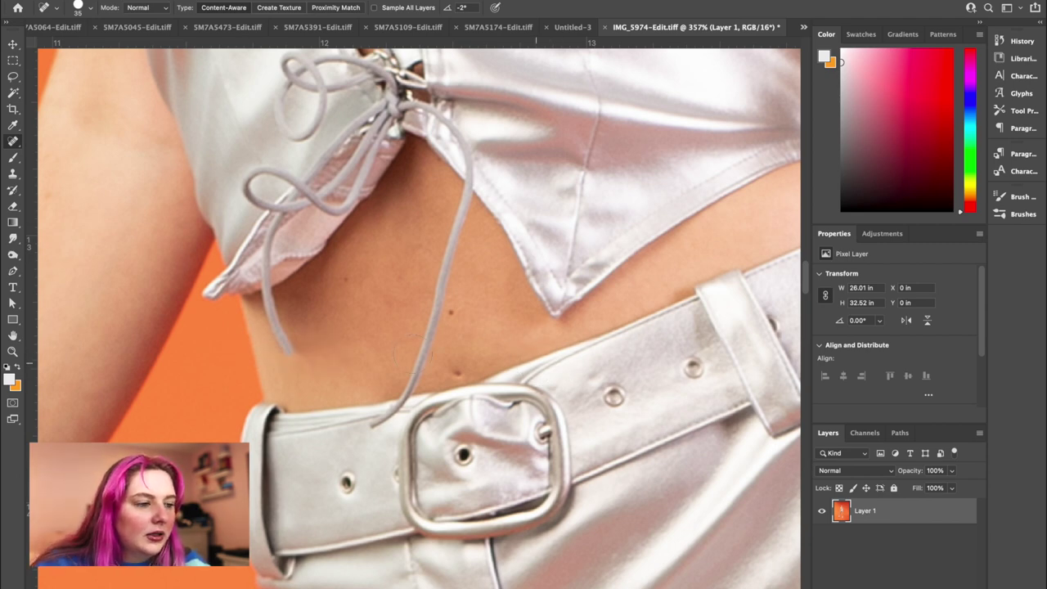
- Heal the small pucker at the upper end of the dart seam on the silver top with the size 35 brush
scroll(495, 352, down, 2)
scroll(495, 352, up, 6)
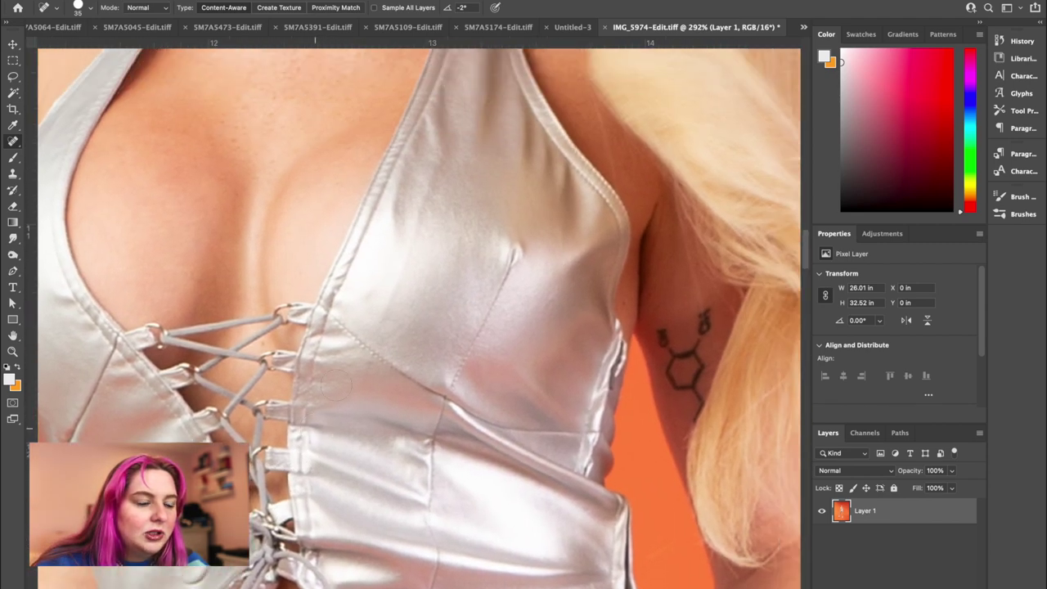
scroll(337, 386, up, 1)
mouse_move(483, 252)
mouse_down()
mouse_move(485, 270)
mouse_move(503, 278)
mouse_up()
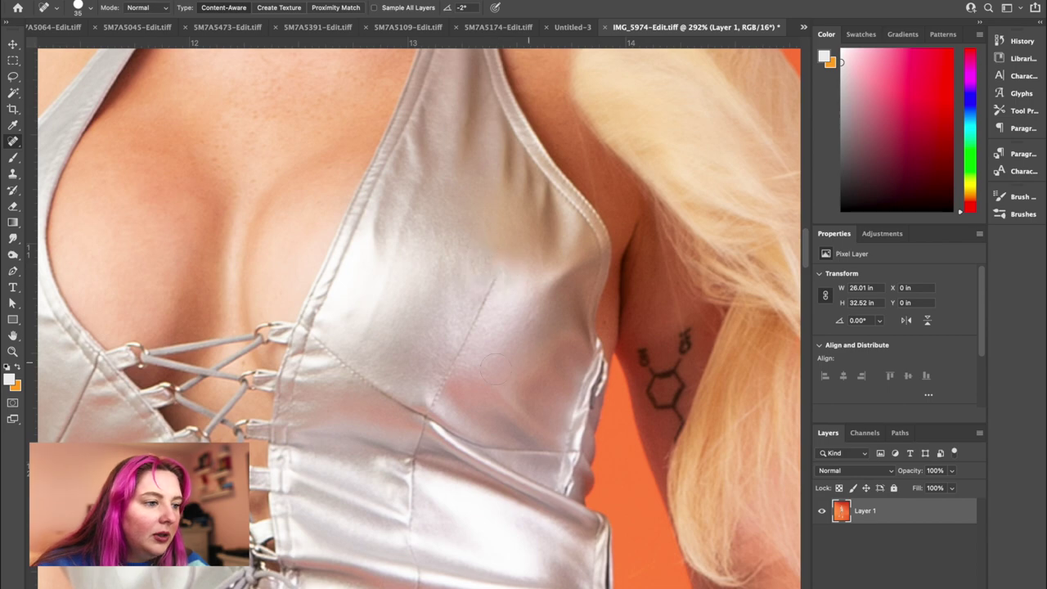
- Heal the short crease just above the silver skirt's hem, below the hand, with the Spot Healing Brush at size 35
scroll(500, 369, left, 5)
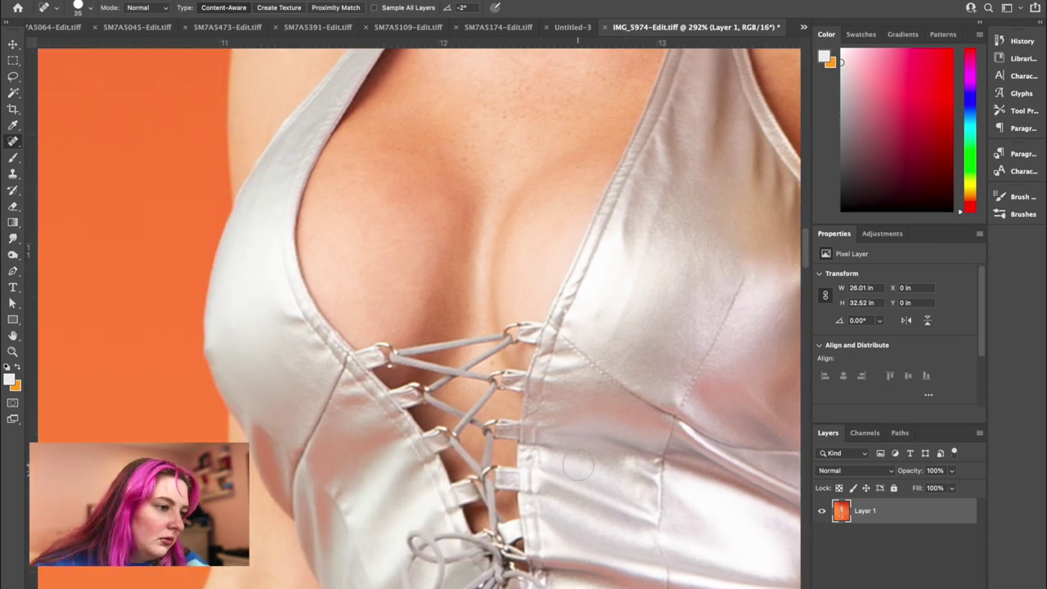
scroll(217, 365, down, 15)
scroll(217, 365, right, 4)
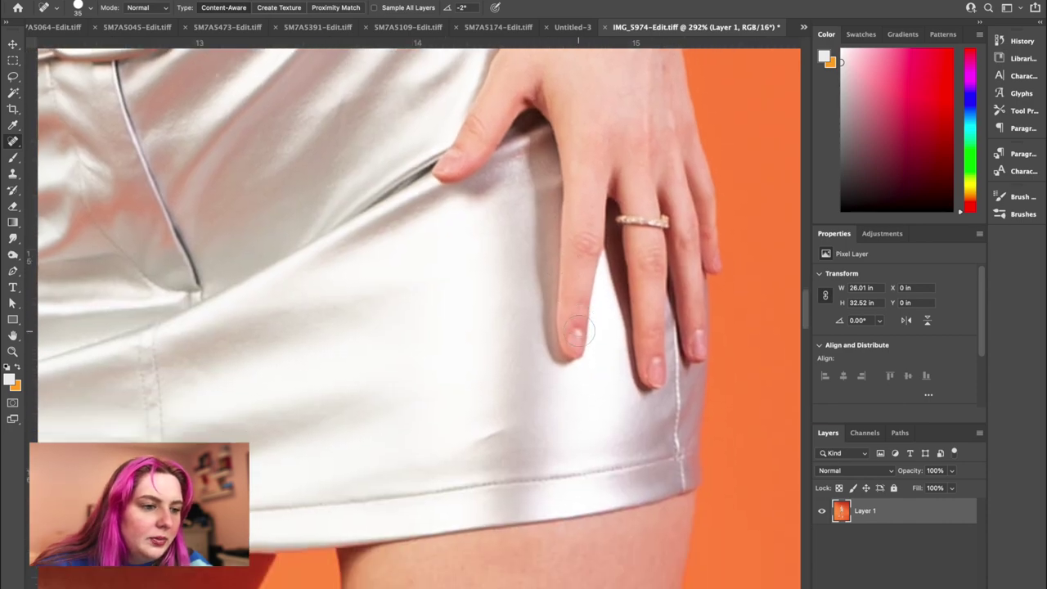
scroll(577, 331, down, 3)
drag(483, 402, 509, 385)
scroll(601, 374, left, 3)
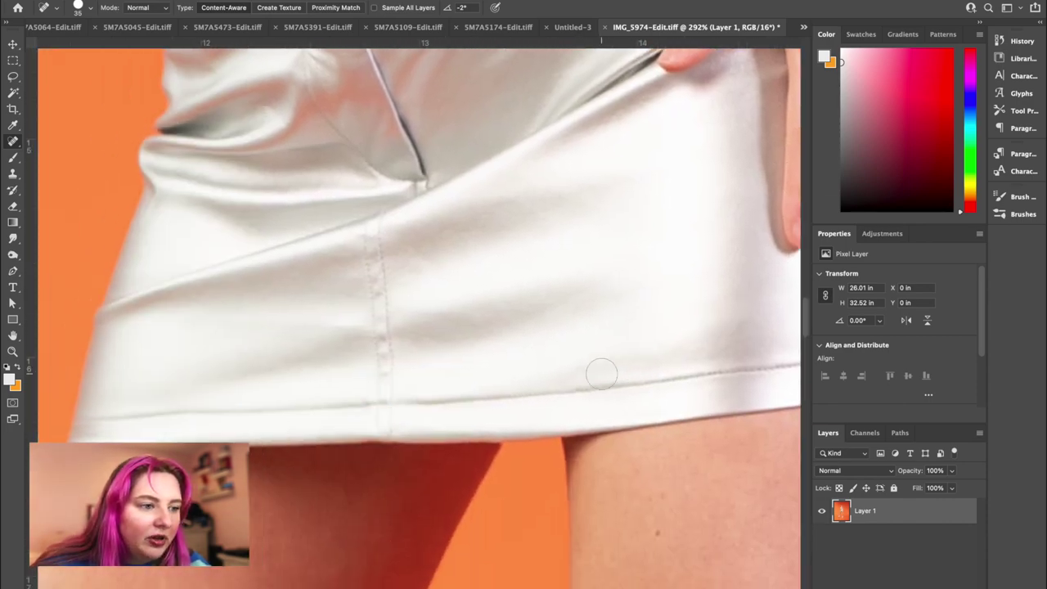
- Clean up stray hairs around the blonde ponytail with the Spot Healing Brush at size 35
scroll(602, 374, up, 8)
scroll(601, 374, right, 4)
scroll(602, 374, up, 10)
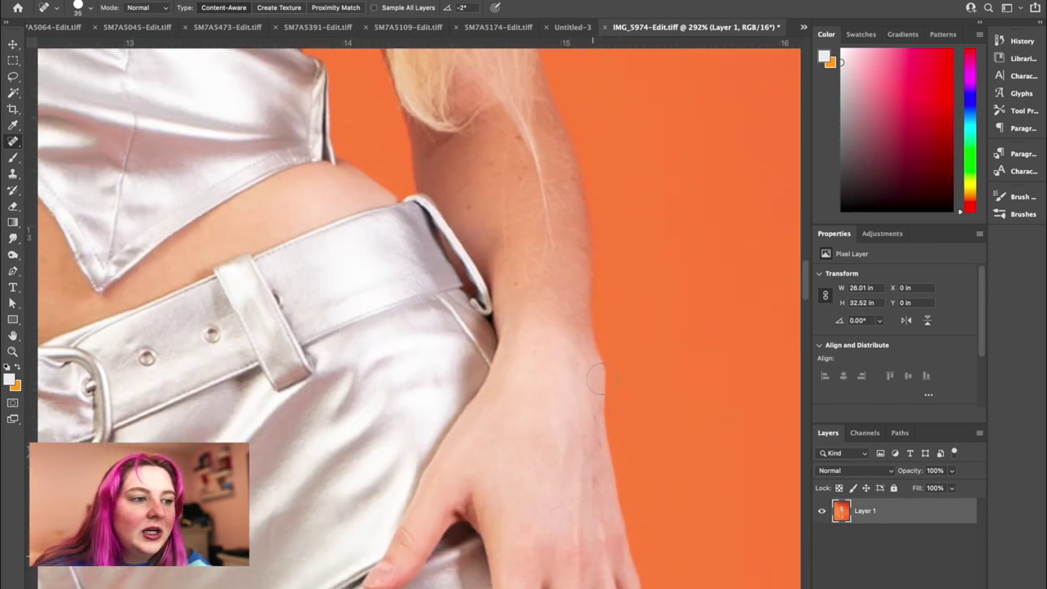
scroll(561, 401, left, 2)
scroll(561, 401, up, 10)
scroll(552, 423, left, 2)
scroll(623, 427, down, 8)
scroll(623, 427, up, 5)
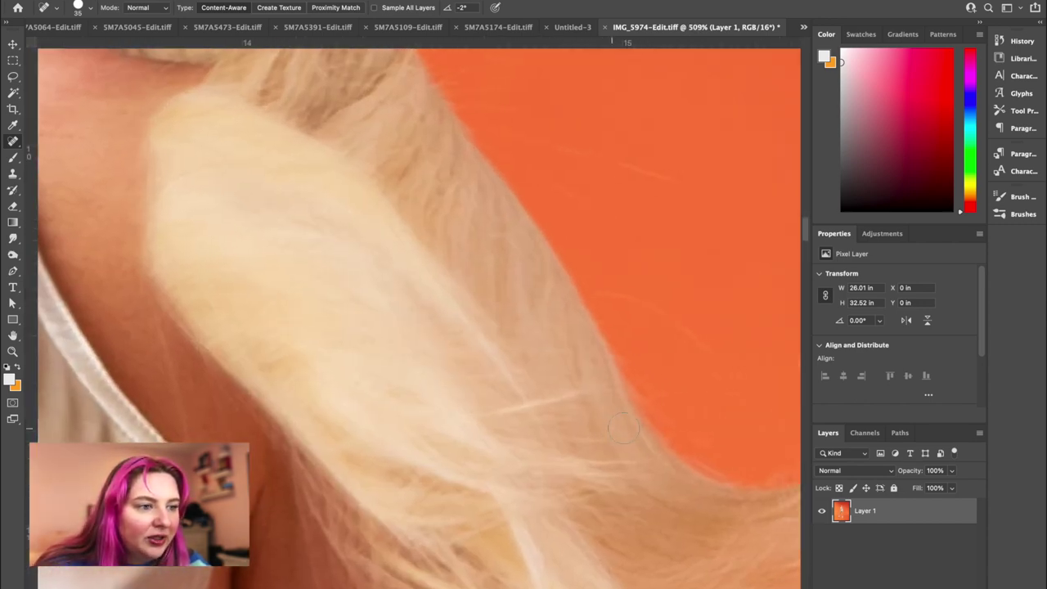
mouse_move(350, 186)
mouse_down()
mouse_move(432, 194)
mouse_move(495, 223)
mouse_up()
drag(434, 356, 560, 457)
- Inspect the ponytail's edge, the hairline and the face close up for remaining flaws
scroll(548, 449, up, 10)
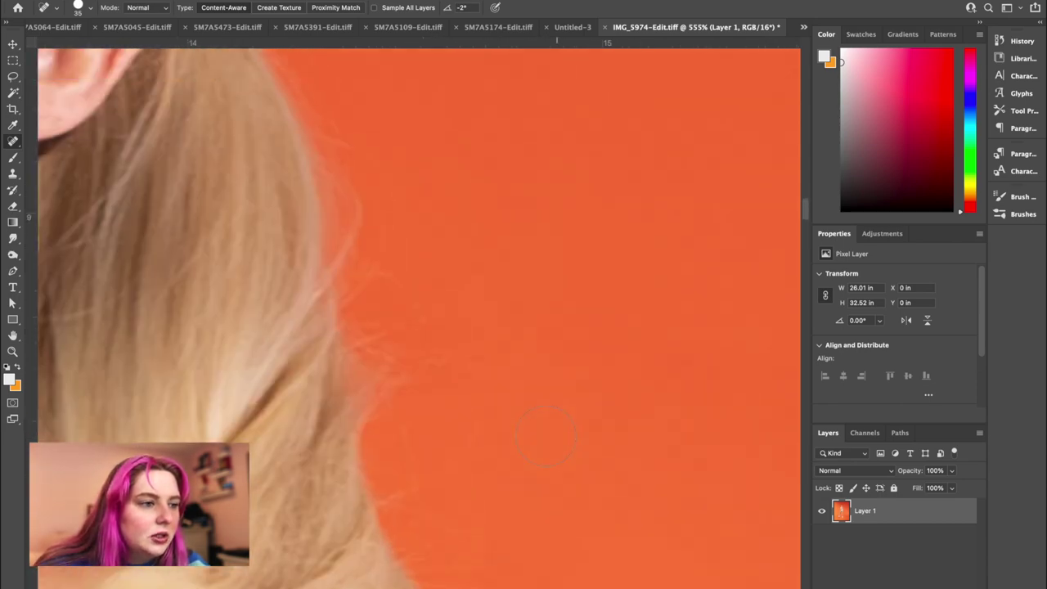
scroll(548, 448, left, 3)
scroll(546, 443, up, 6)
scroll(545, 443, left, 8)
scroll(546, 443, down, 8)
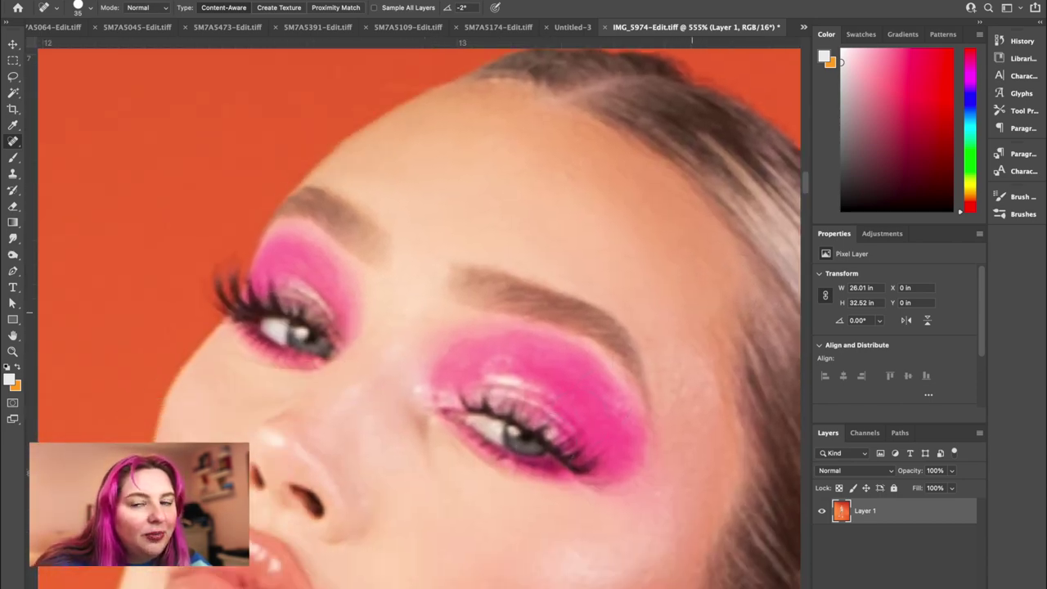
scroll(546, 444, down, 4)
scroll(540, 442, up, 3)
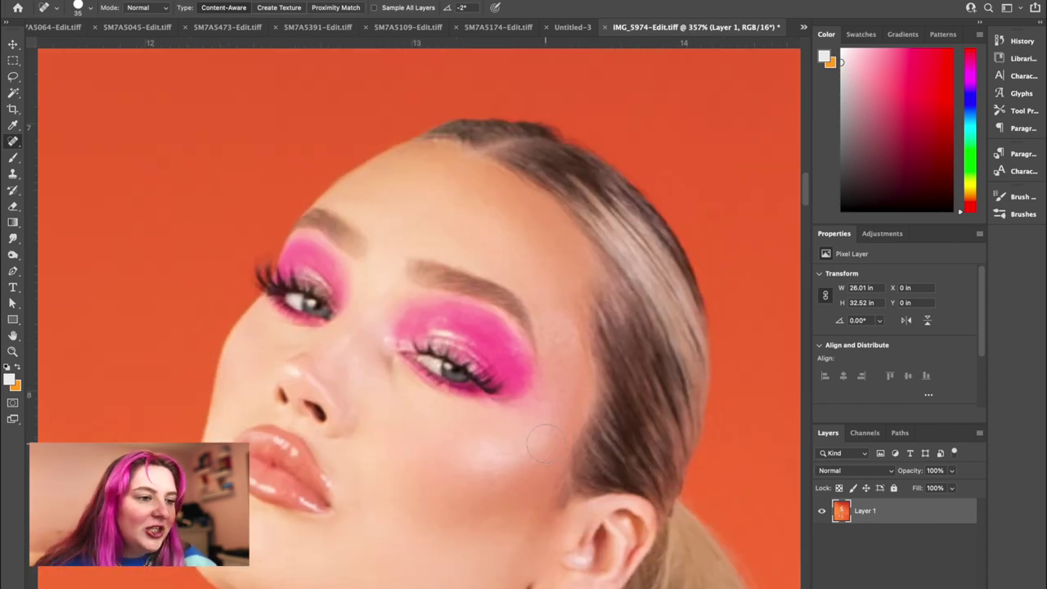
- Select the model on Layer 1 with the automatic Subject selection
scroll(544, 444, down, 3)
scroll(548, 444, down, 3)
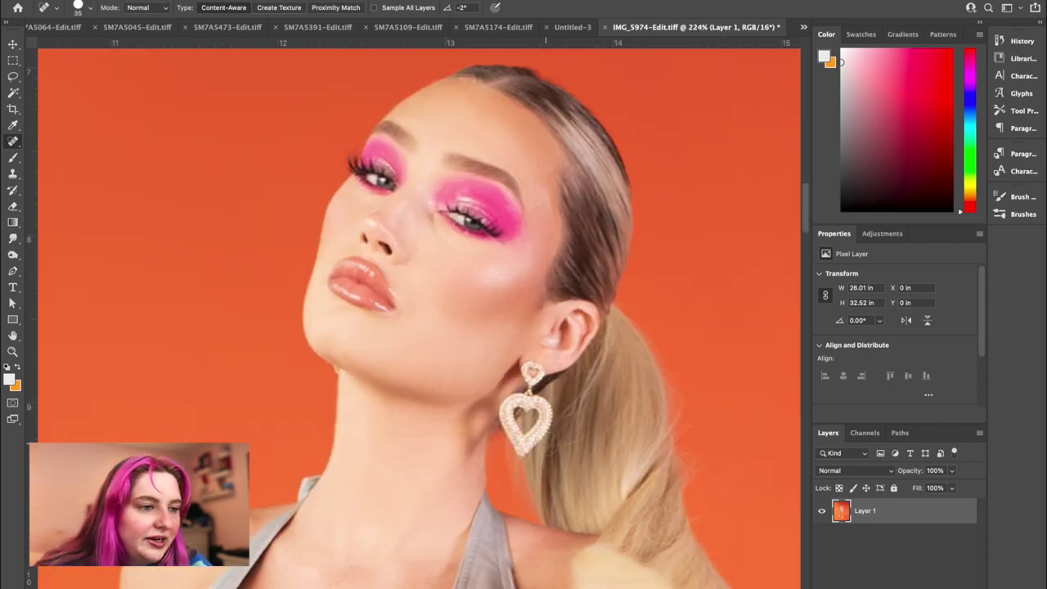
scroll(550, 444, down, 3)
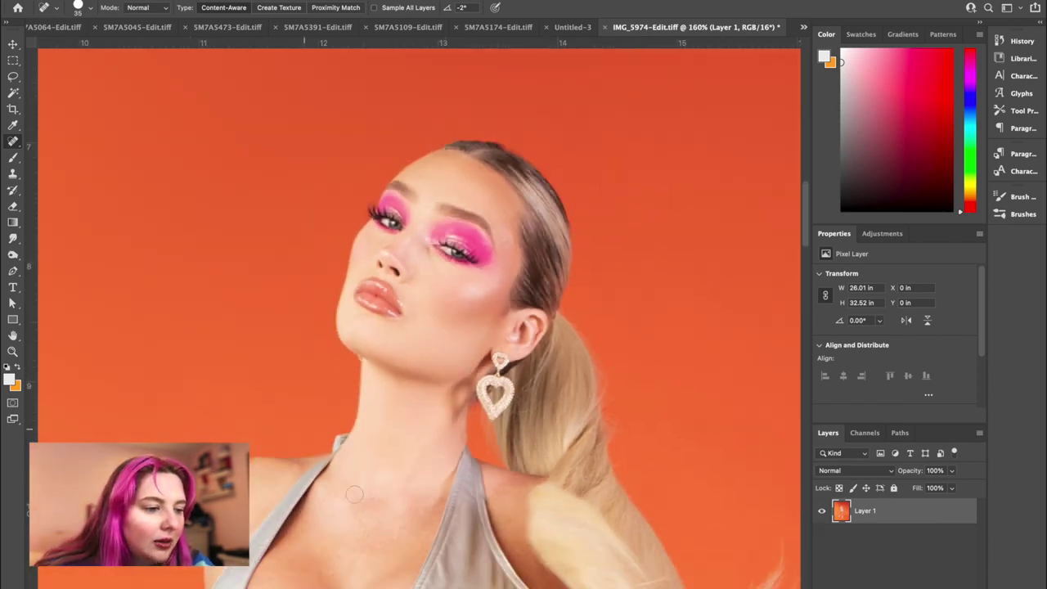
scroll(456, 438, down, 10)
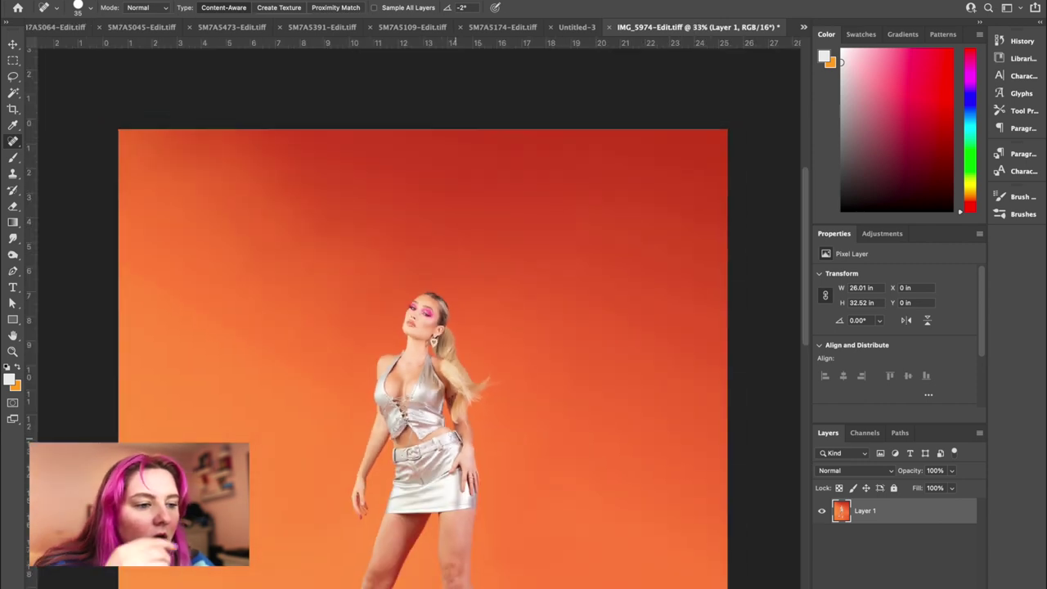
scroll(420, 322, up, 1)
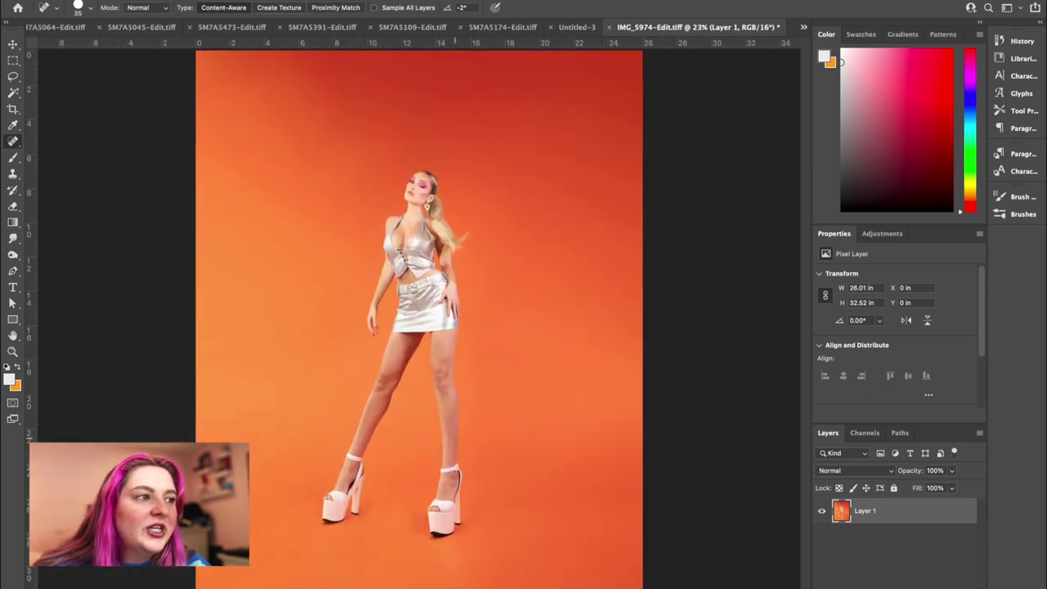
click(13, 44)
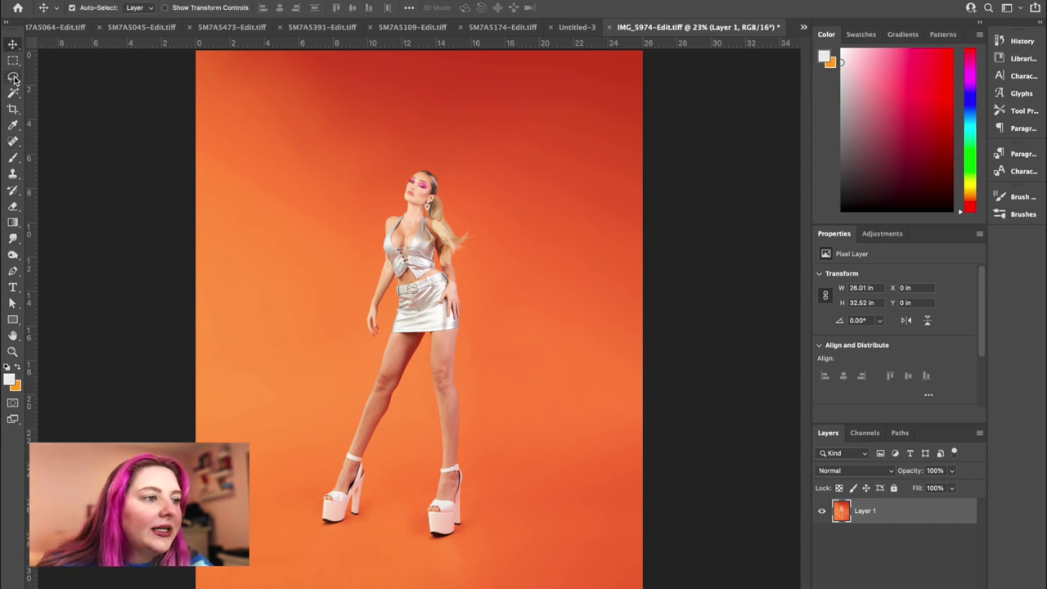
click(285, 4)
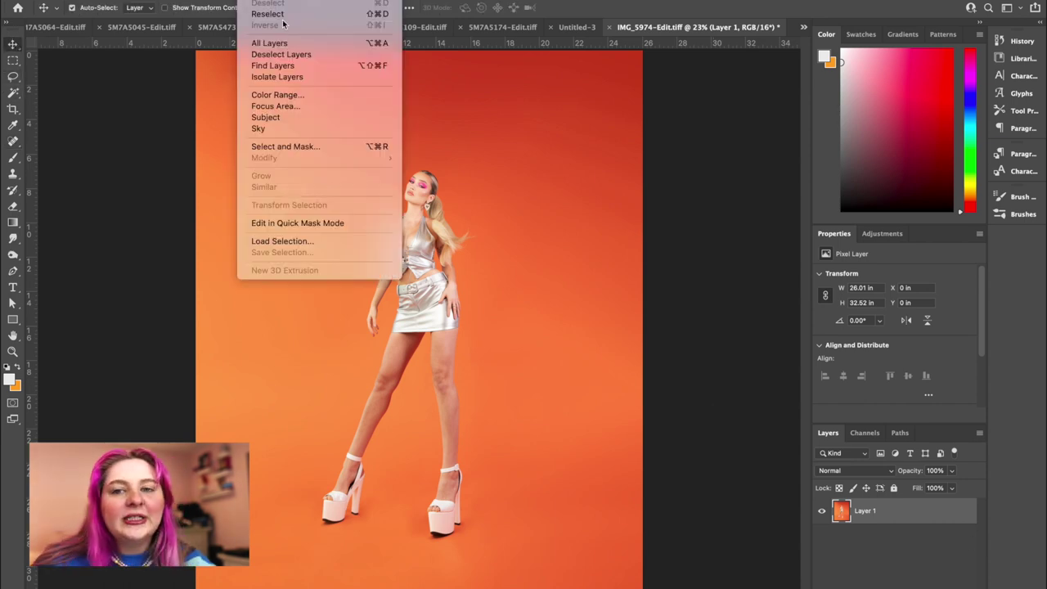
click(278, 112)
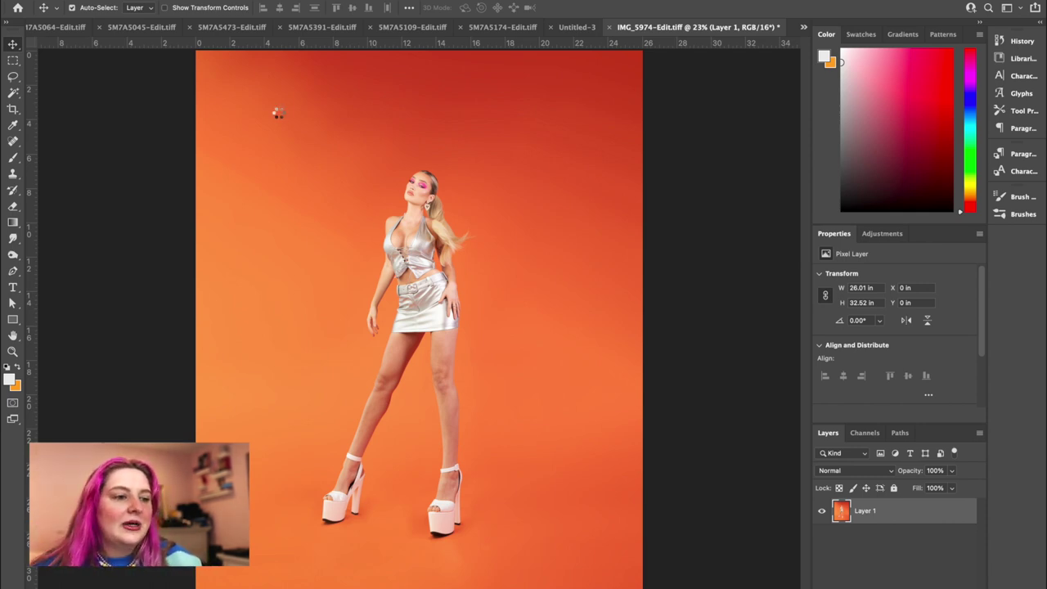
- Check the selection's edges around the model, copy her onto a new layer, and duplicate that cutout
scroll(424, 440, up, 5)
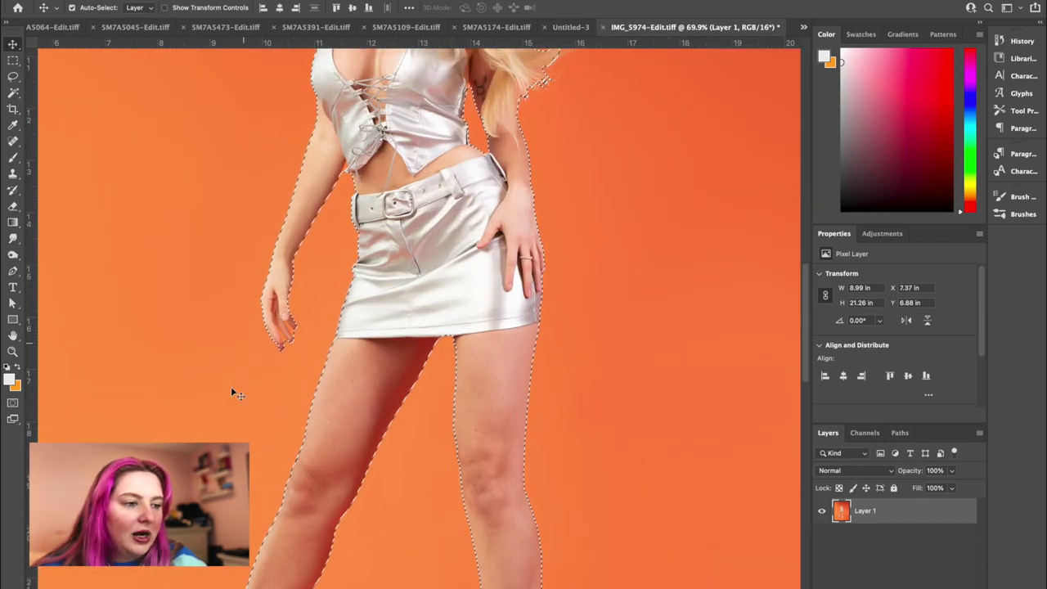
scroll(262, 349, up, 6)
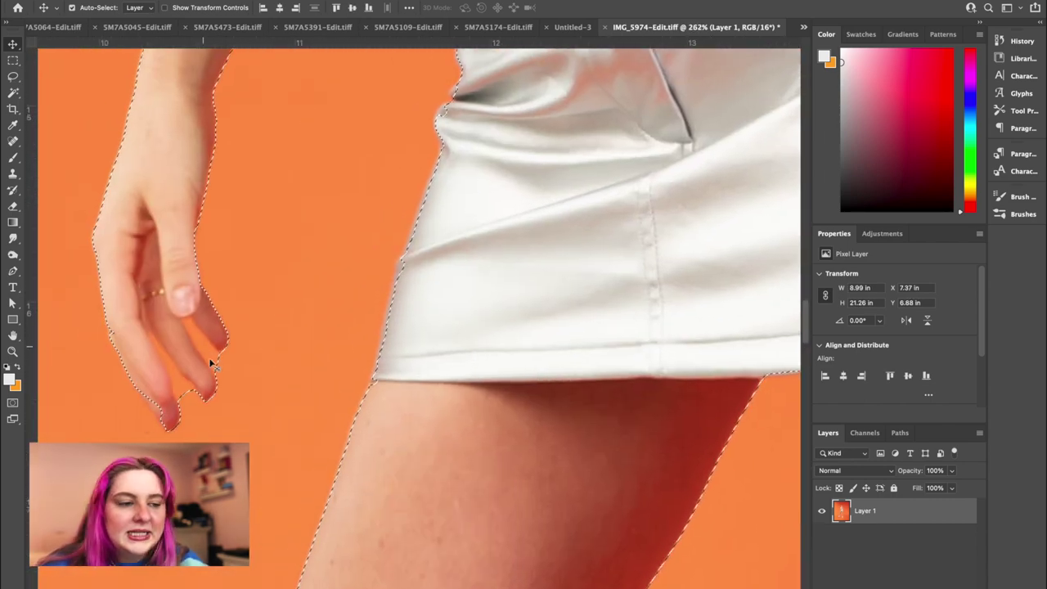
scroll(221, 352, down, 8)
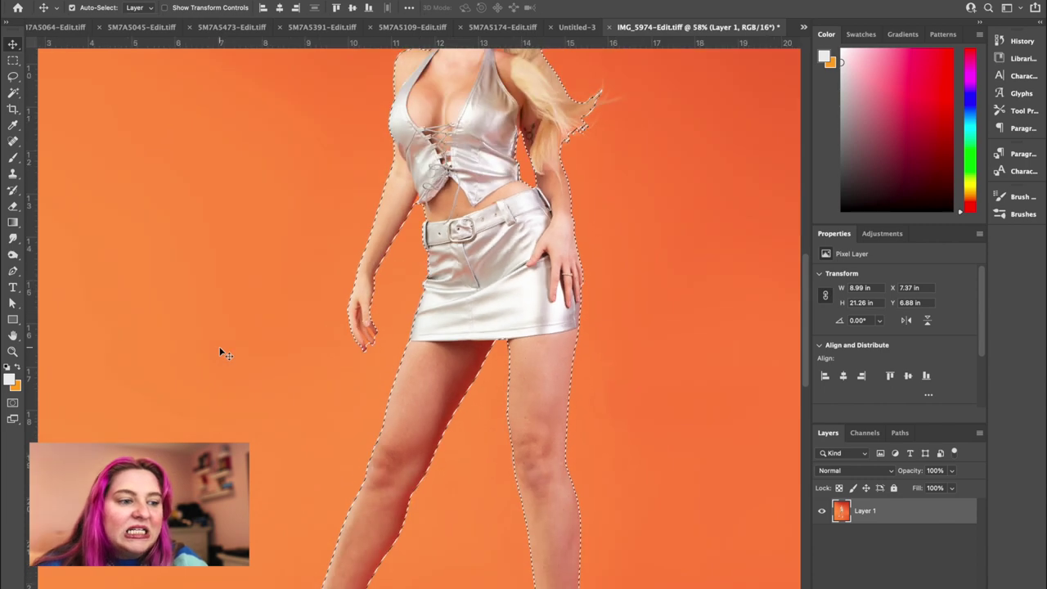
scroll(221, 352, down, 3)
scroll(222, 351, up, 1)
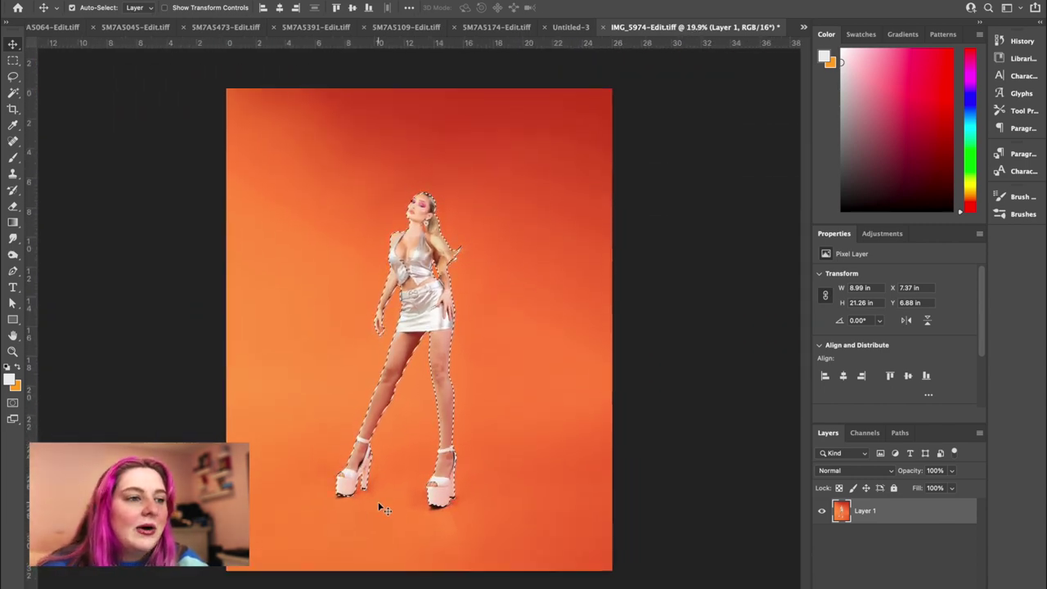
scroll(382, 508, up, 2)
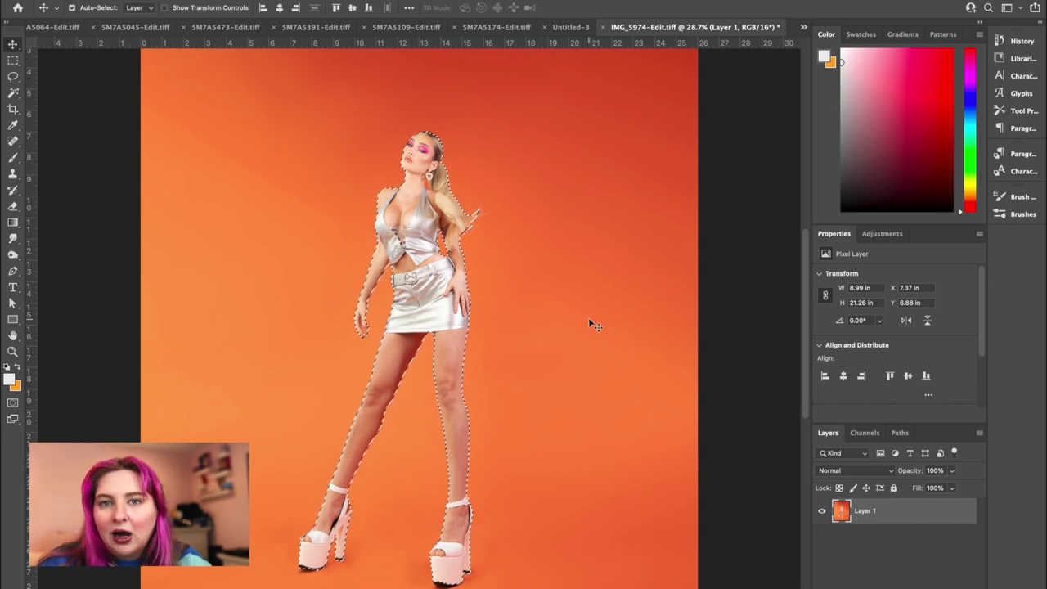
key(ctrl+j)
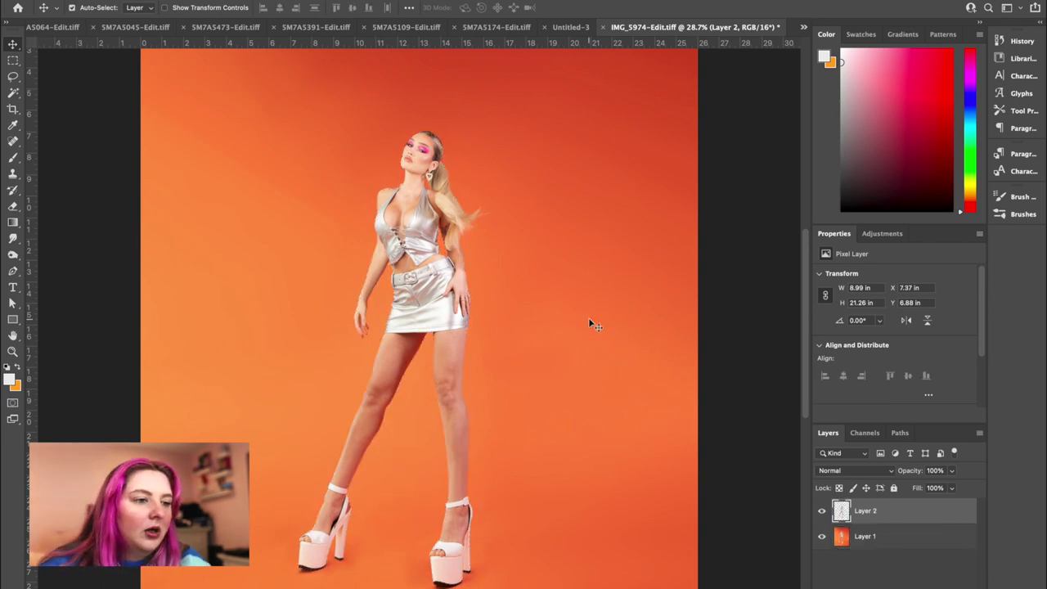
key(ctrl+j)
drag(430, 302, 455, 276)
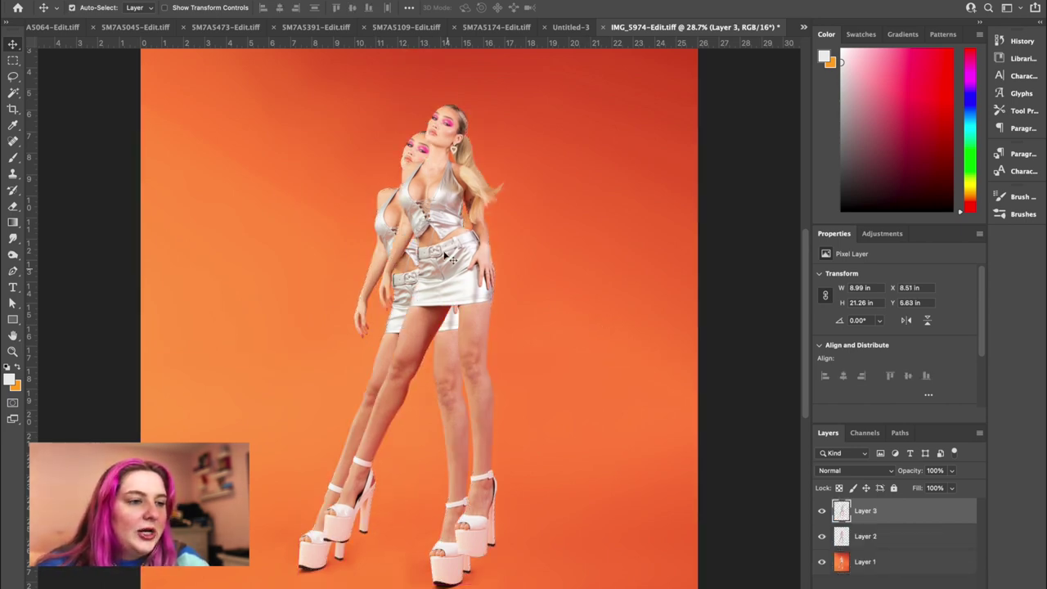
drag(450, 221, 496, 248)
drag(393, 251, 325, 250)
drag(344, 252, 447, 261)
- Give Layer 2 a Color Overlay of 000000 and hide Layer 3 above it
click(865, 541)
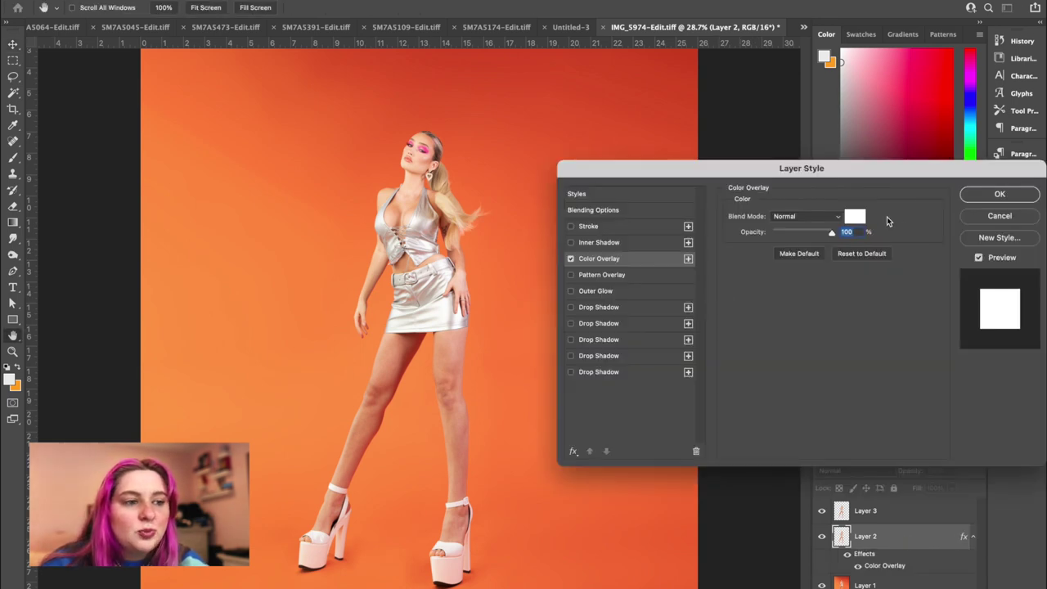
click(854, 216)
text(000000)
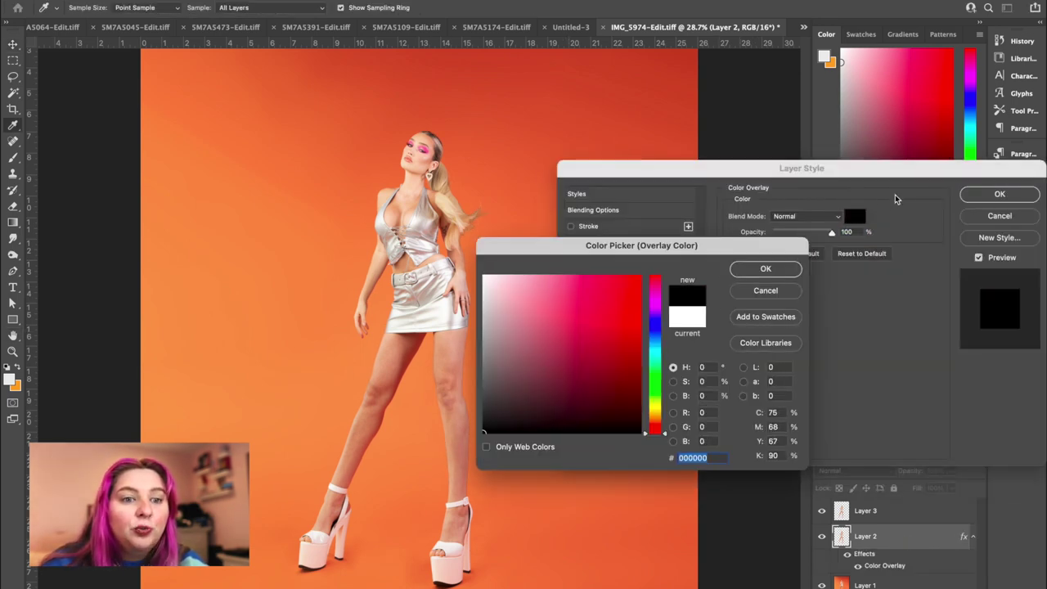
click(747, 275)
click(1000, 193)
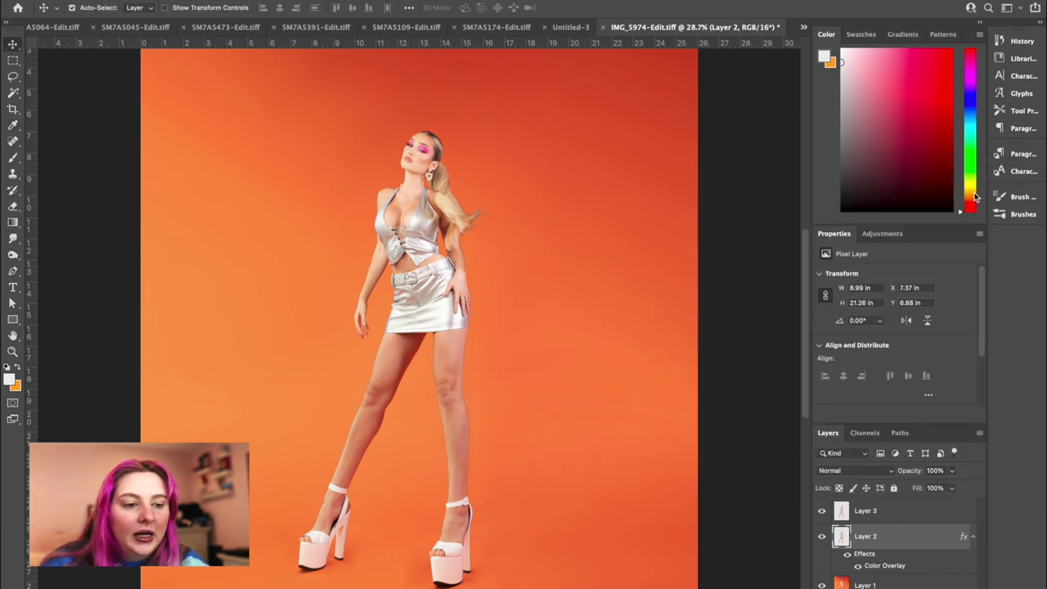
click(822, 511)
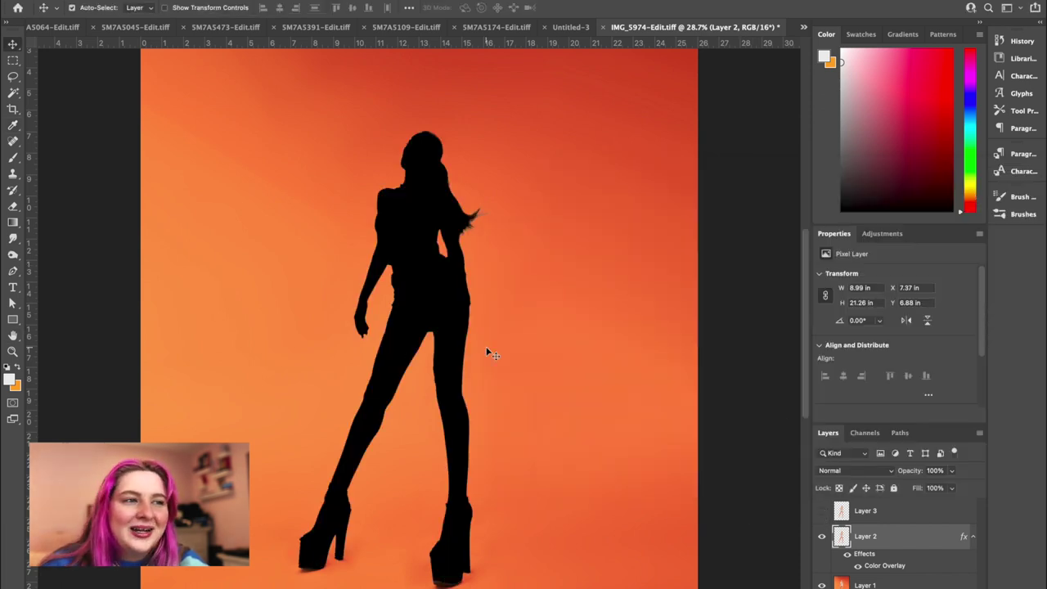
- Apply a Gaussian Blur of 106.0 pixels to the black silhouette and merge it with a duplicate of itself
scroll(527, 248, down, 3)
click(291, 2)
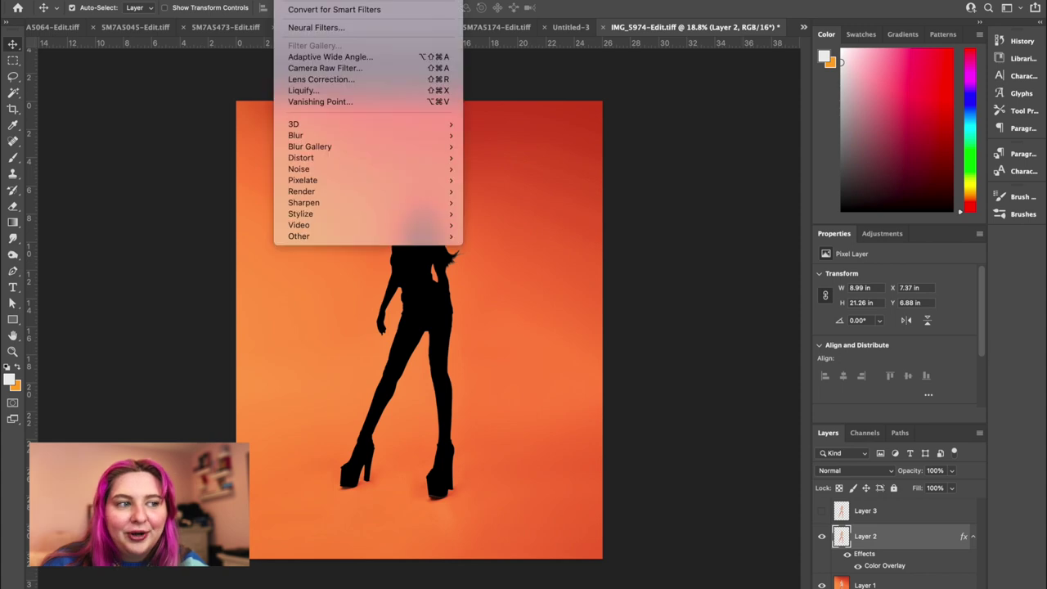
mouse_move(332, 145)
mouse_move(409, 139)
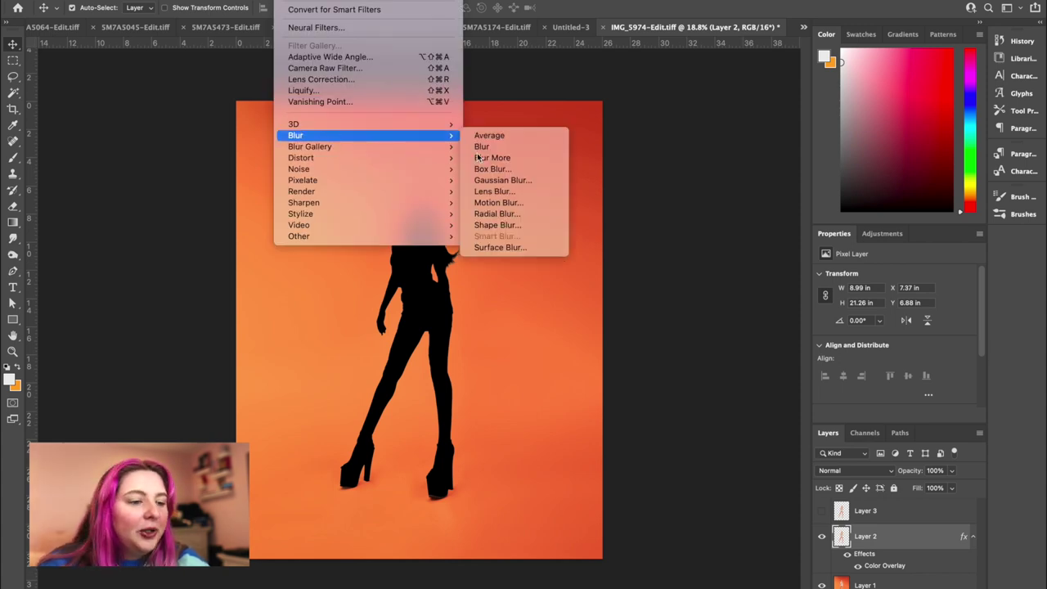
click(522, 181)
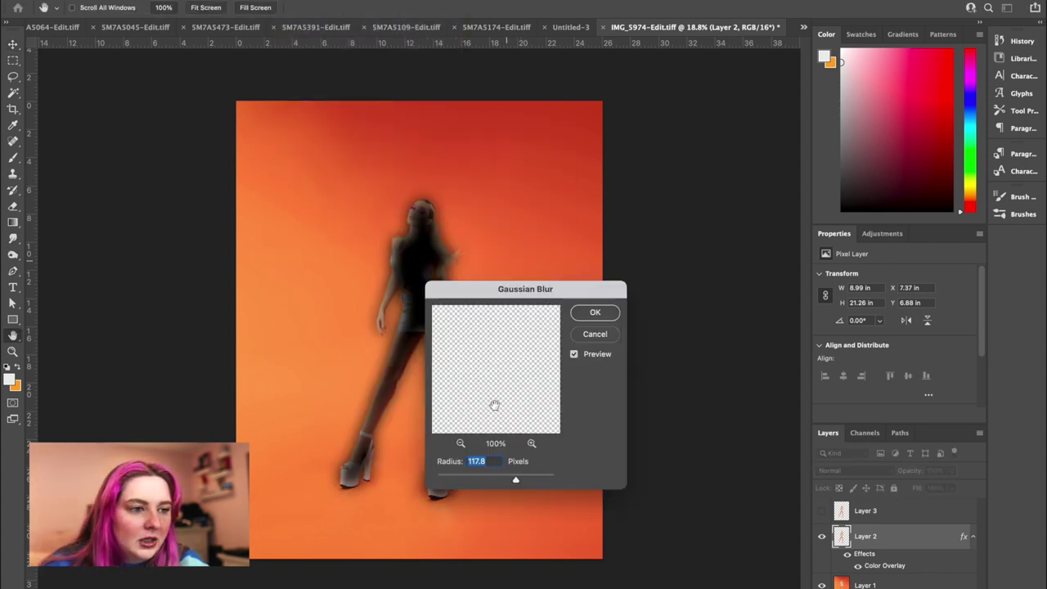
drag(511, 480, 509, 481)
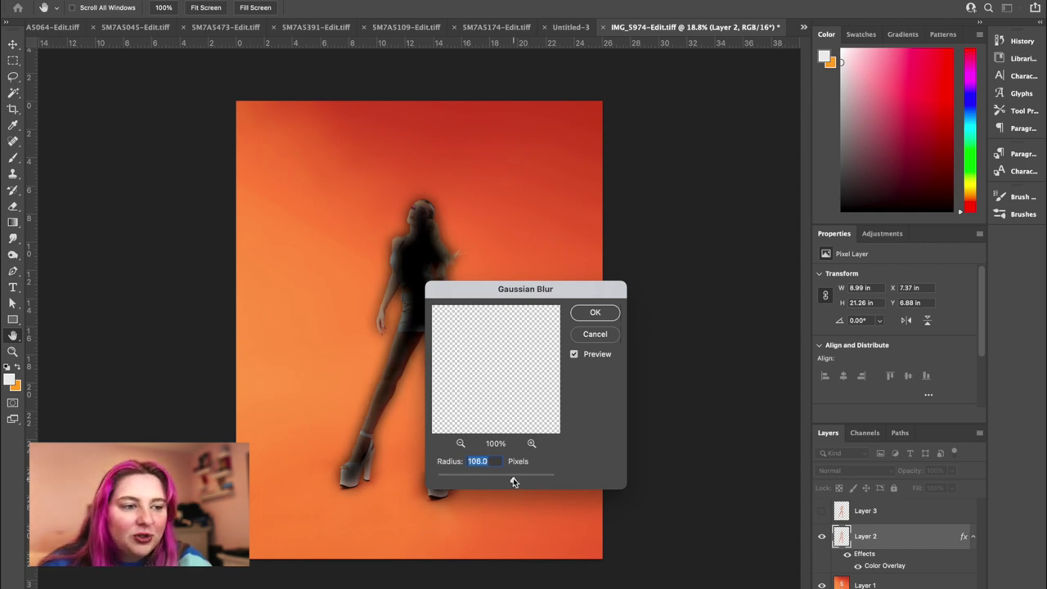
click(595, 314)
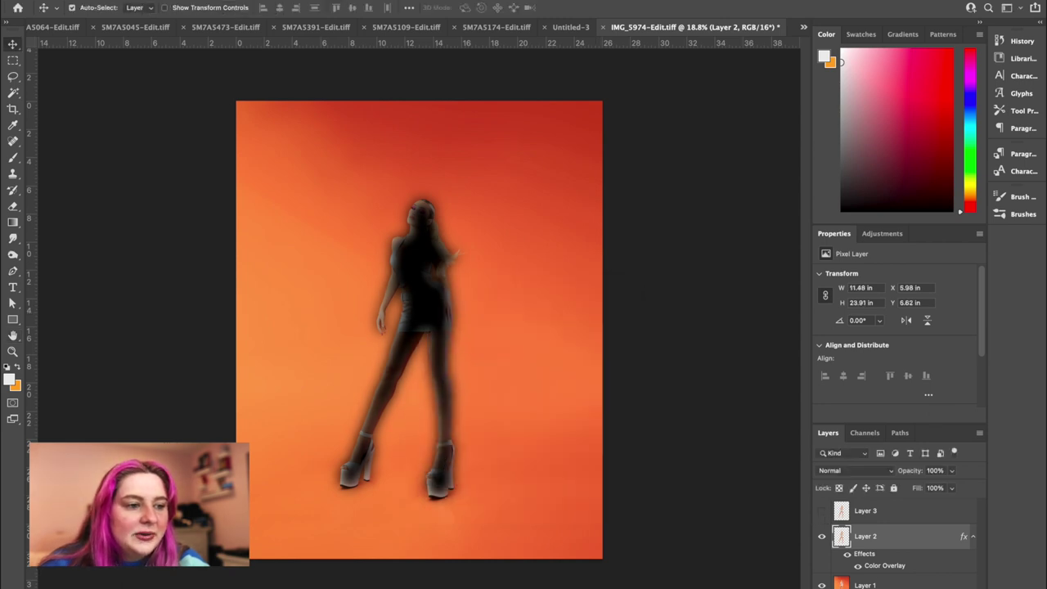
click(822, 585)
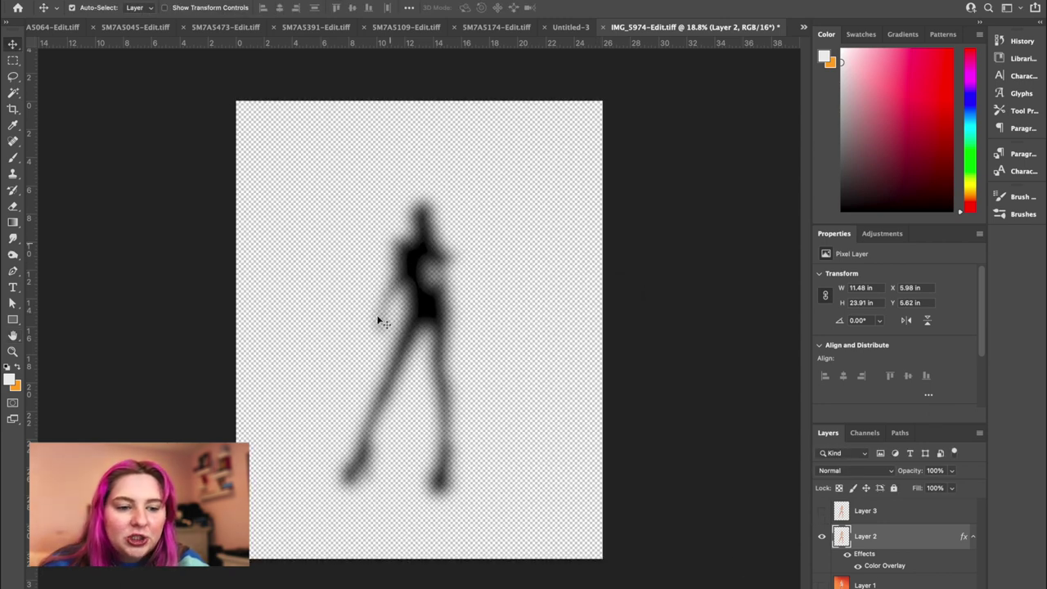
drag(931, 545, 948, 588)
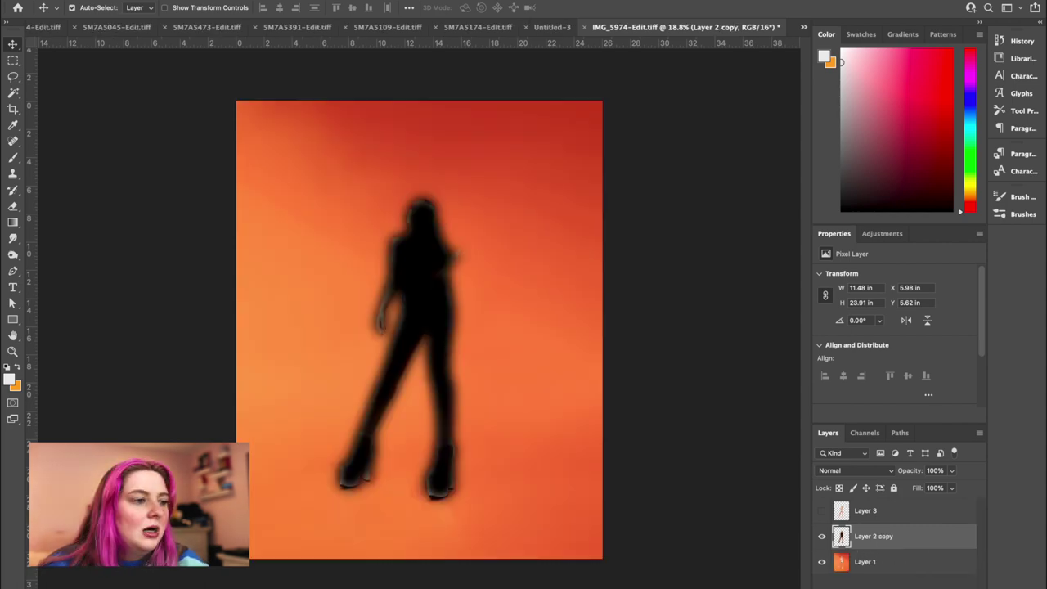
- Distort the blurred silhouette into a long diagonal shadow stretching from the shoes past the backdrop's left edge
click(123, 0)
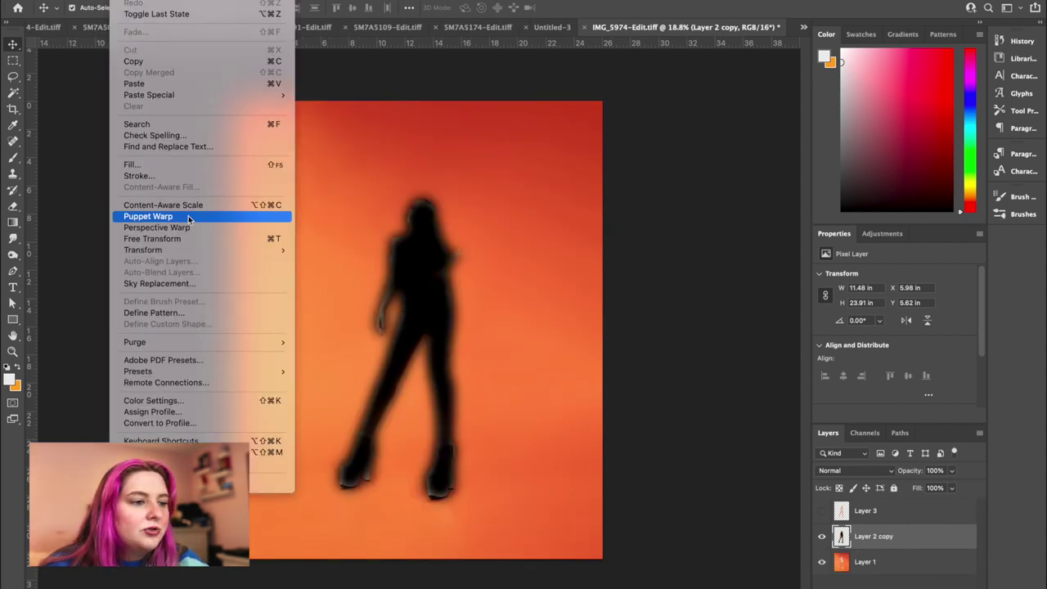
mouse_move(181, 251)
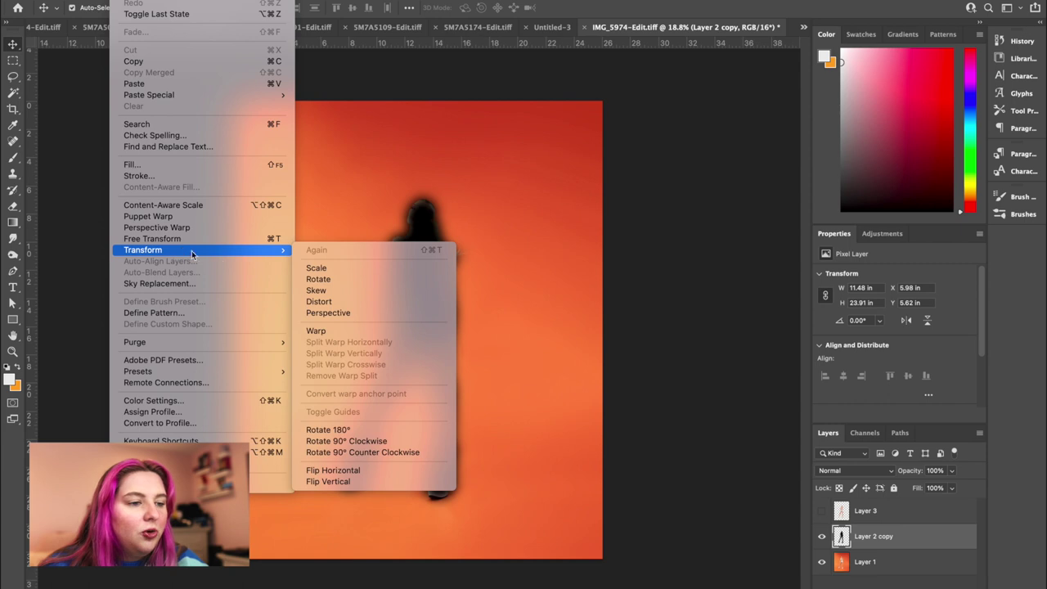
click(342, 302)
drag(401, 180, 96, 188)
scroll(36, 152, down, 5)
drag(420, 452, 437, 444)
drag(113, 181, 165, 211)
drag(382, 389, 380, 393)
scroll(164, 215, up, 2)
mouse_move(107, 190)
mouse_down()
mouse_move(81, 236)
mouse_move(117, 186)
mouse_move(141, 208)
mouse_move(112, 189)
mouse_up()
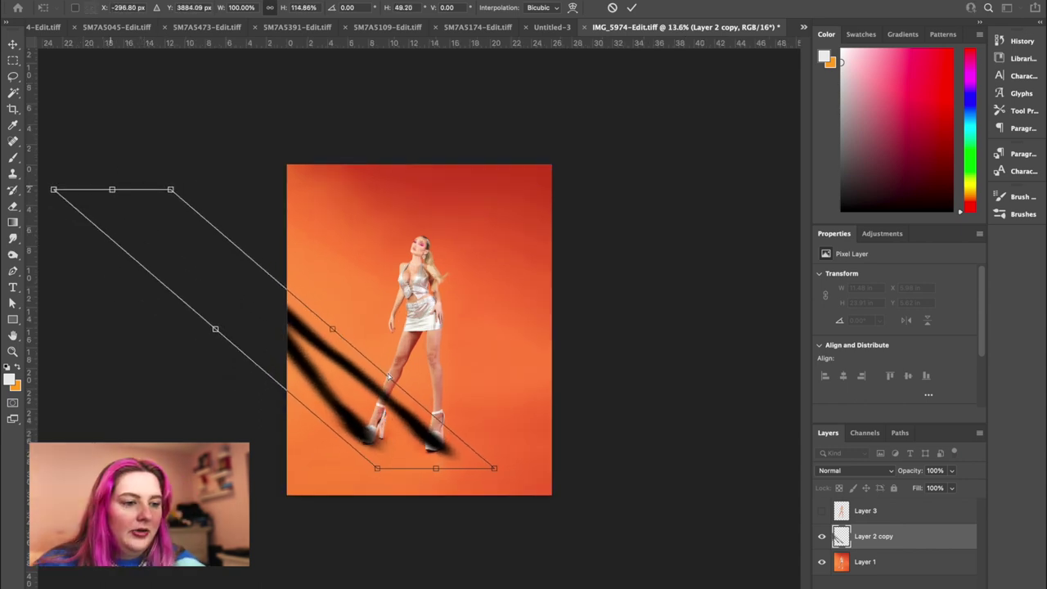
- Move the distorted shadow up so its feet line up with the platform shoes and apply the transform
key(ctrl+plus)
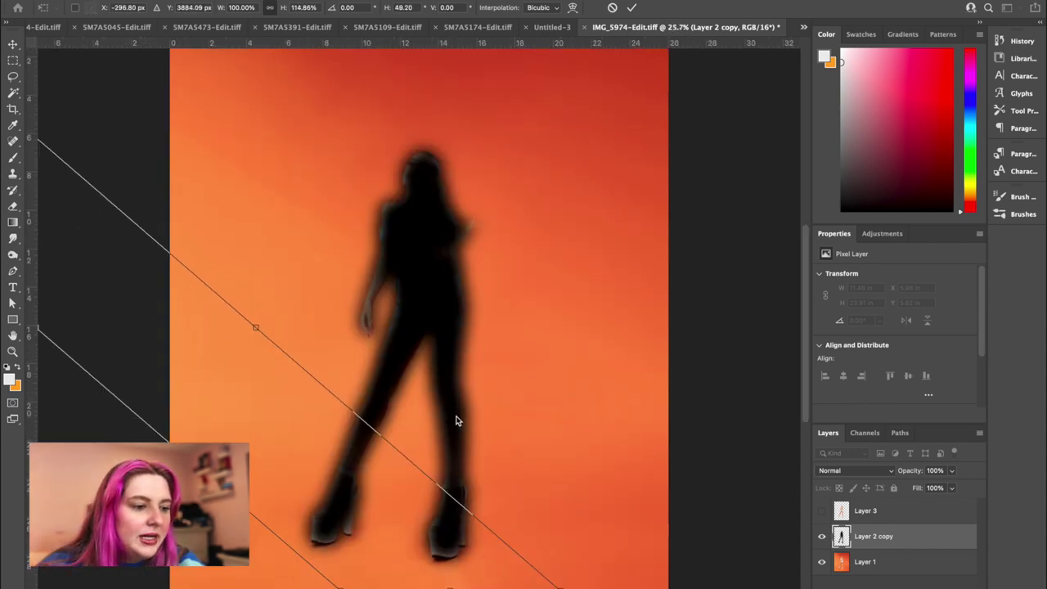
right_click(456, 416)
click(404, 372)
key(ctrl+plus)
scroll(404, 372, down, 5)
drag(460, 330, 466, 282)
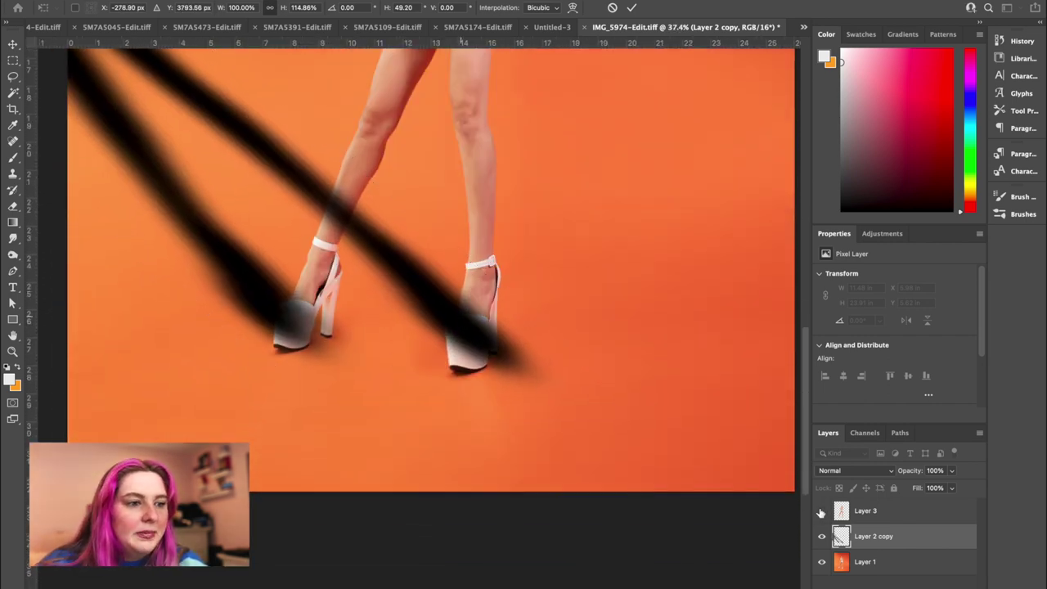
key(Return)
- Show Layer 3 and erase the shadow spilling past the heels of both shoes with the size 300 Eraser
click(823, 511)
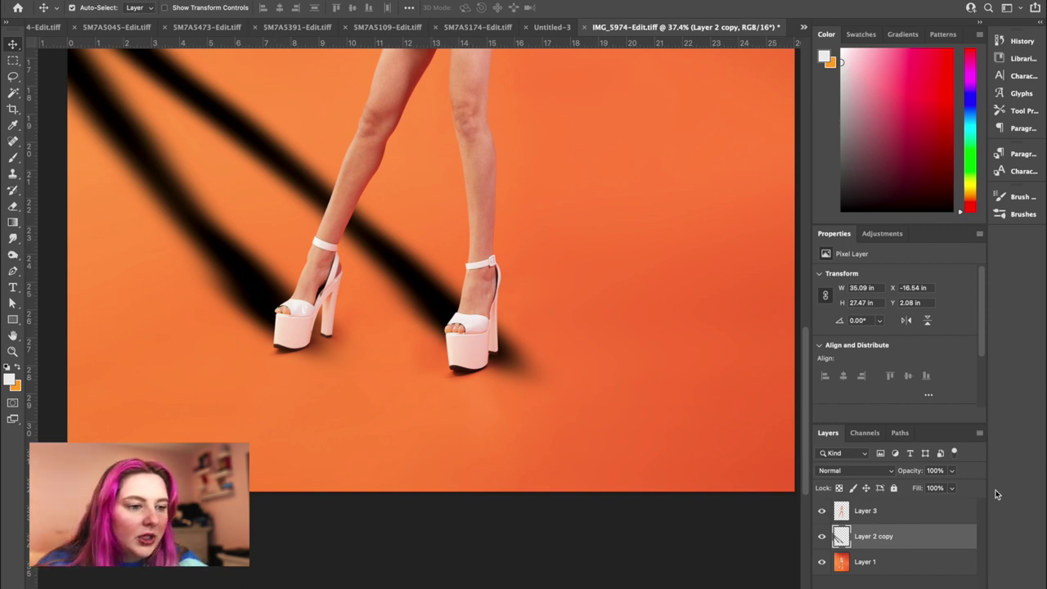
key(e)
mouse_move(458, 315)
mouse_down()
mouse_move(515, 356)
mouse_move(530, 332)
mouse_up()
drag(311, 331, 348, 342)
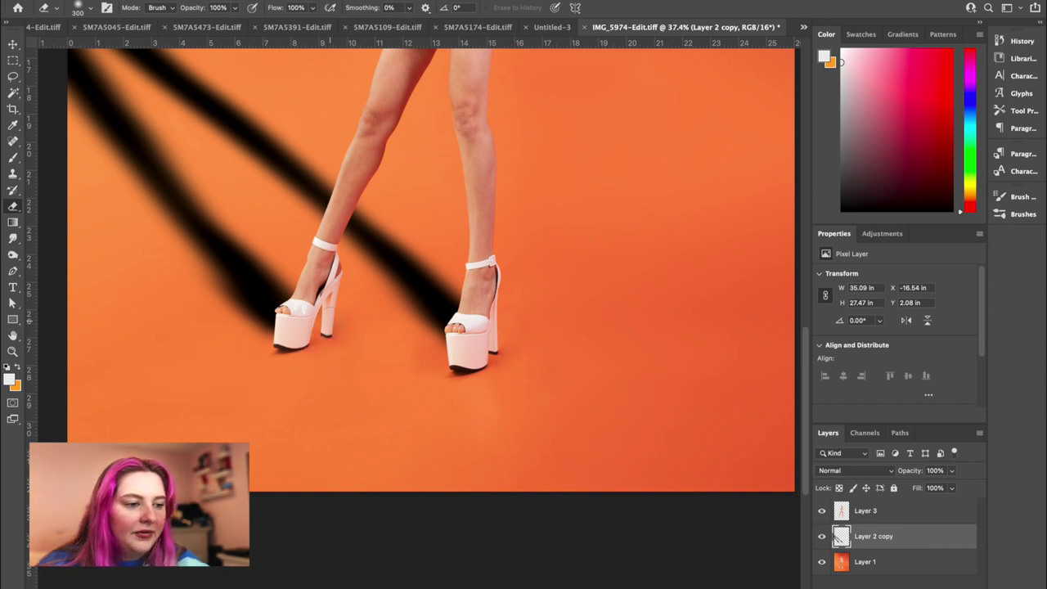
- Set the shadow layer's blend mode to Soft Light and fit the whole image in view
key(ctrl+0)
scroll(375, 419, up, 3)
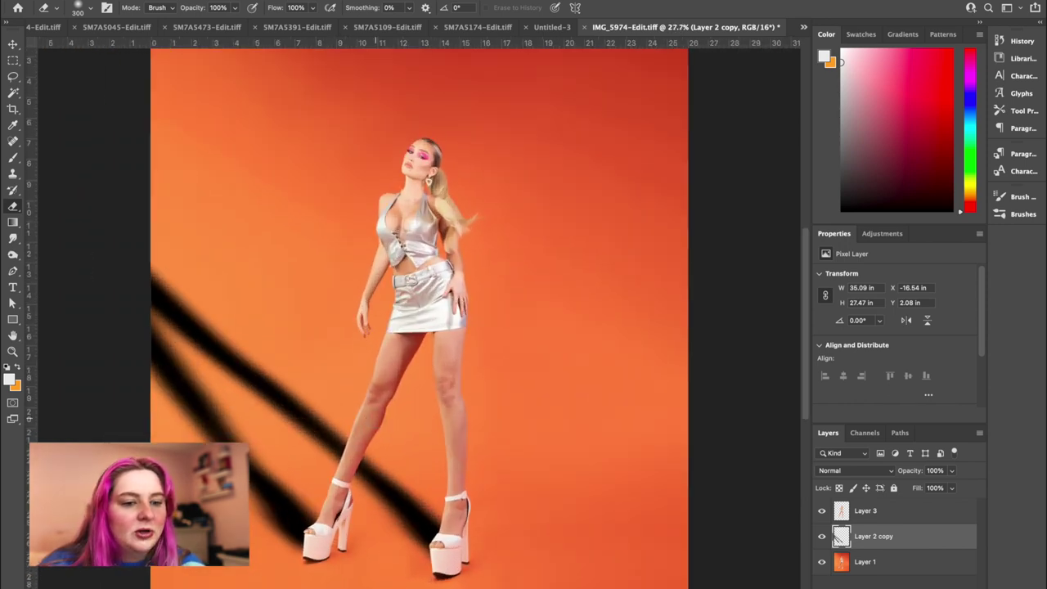
scroll(376, 419, down, 3)
click(868, 471)
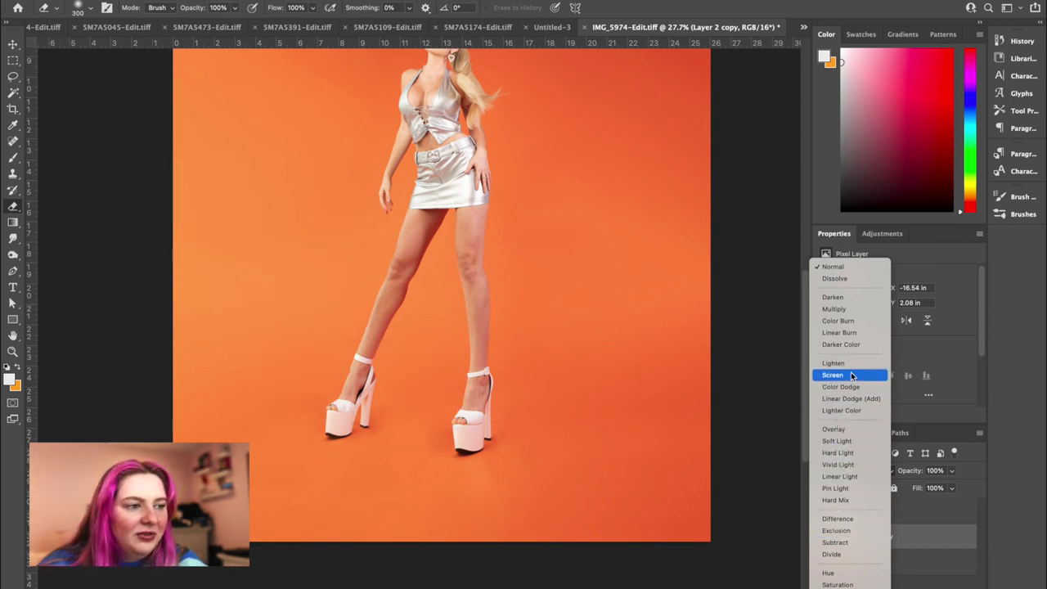
click(837, 441)
key(ctrl+0)
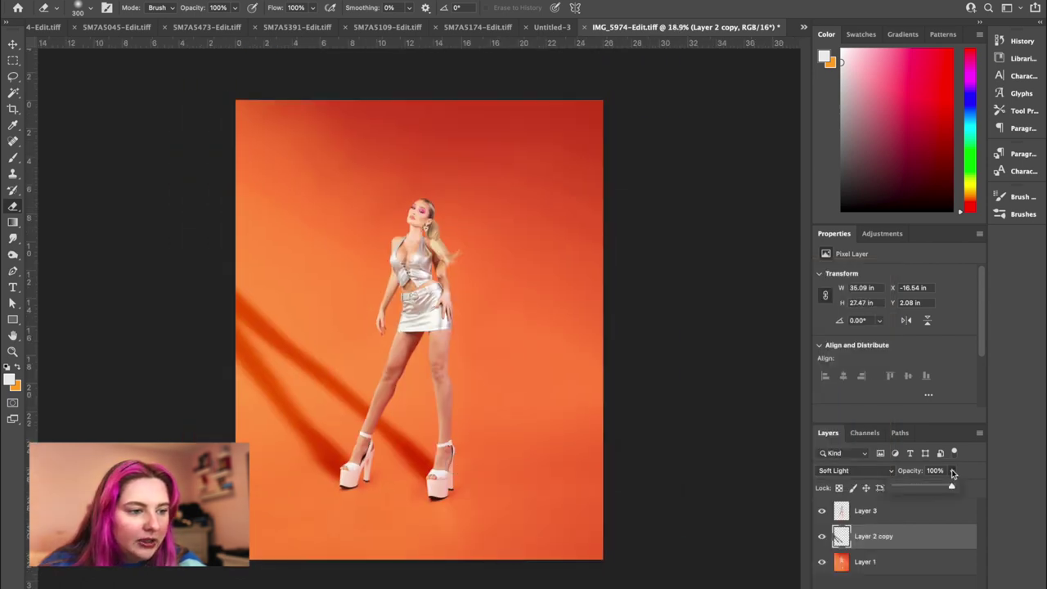
- Lower the Soft Light shadow layer's opacity to 39% and duplicate the layer
drag(916, 489, 921, 489)
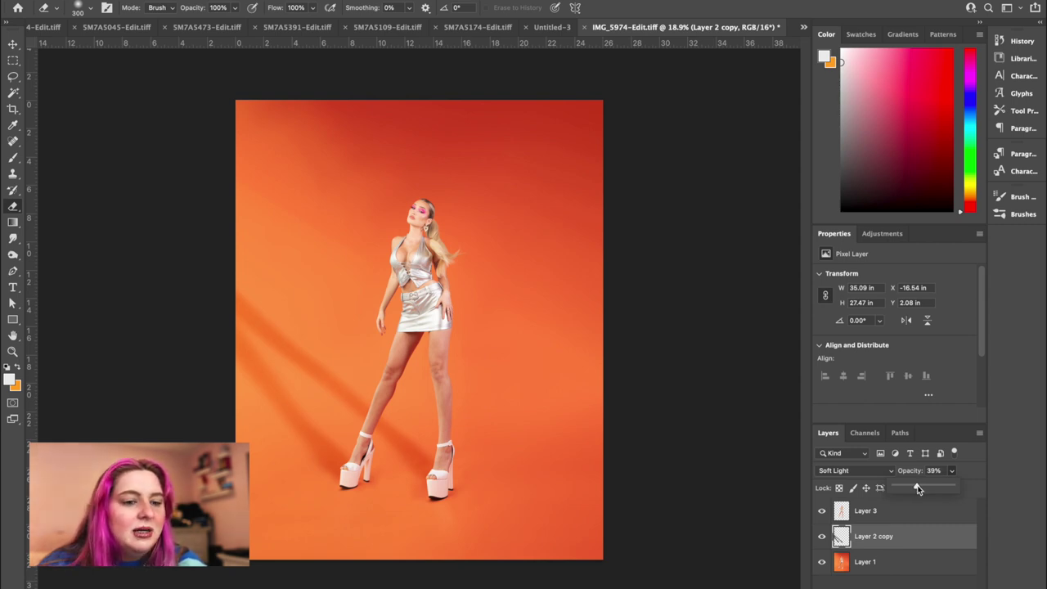
scroll(749, 451, up, 5)
scroll(645, 451, down, 4)
click(886, 543)
key(ctrl+j)
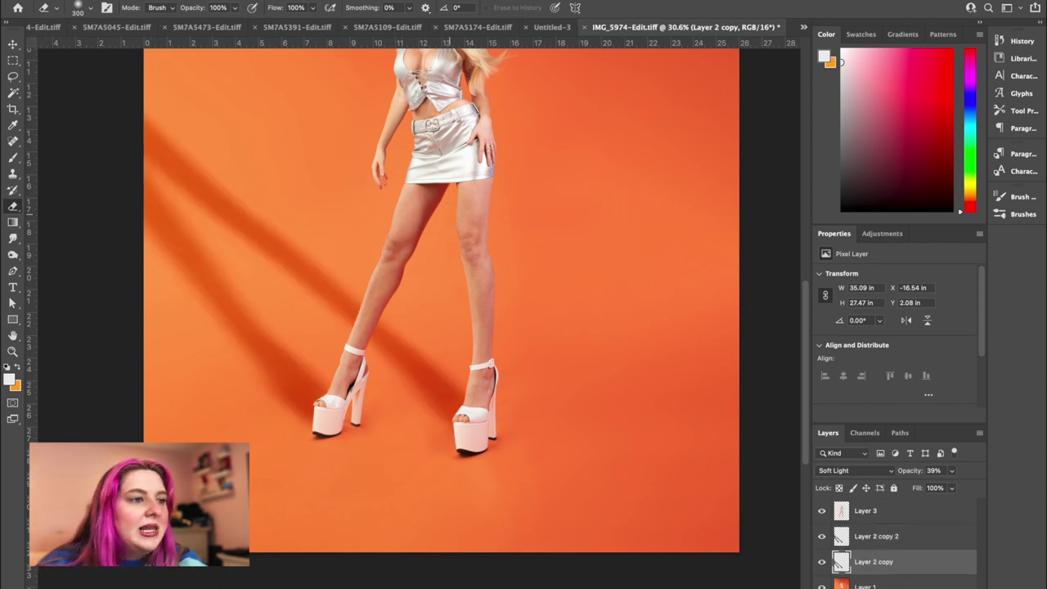
- Soften the lower shadow layer, Layer 2 copy, with a stronger Gaussian Blur and check it on the whole image
click(290, 1)
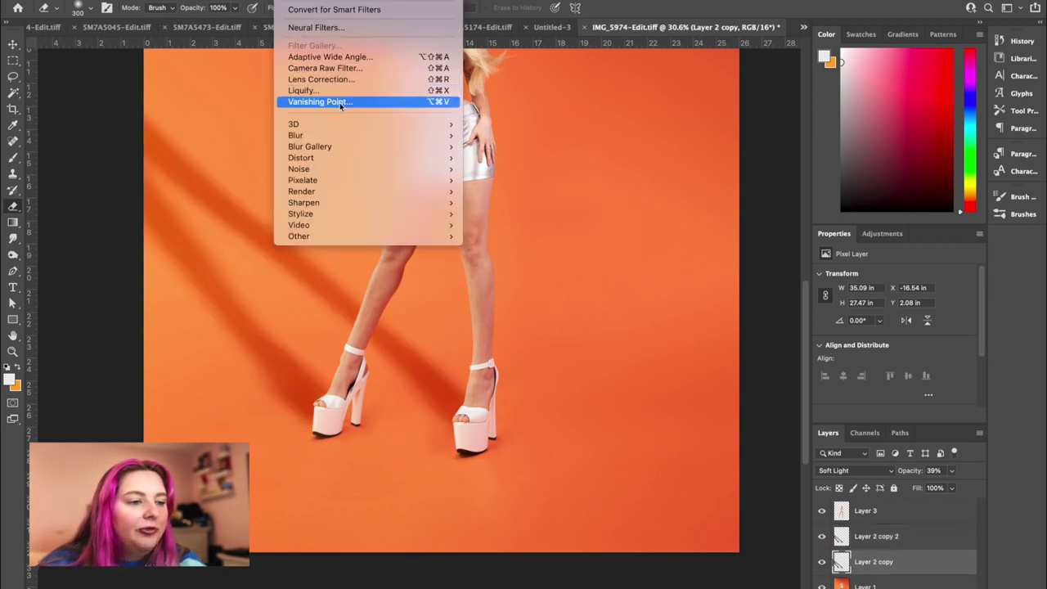
mouse_move(336, 135)
click(503, 180)
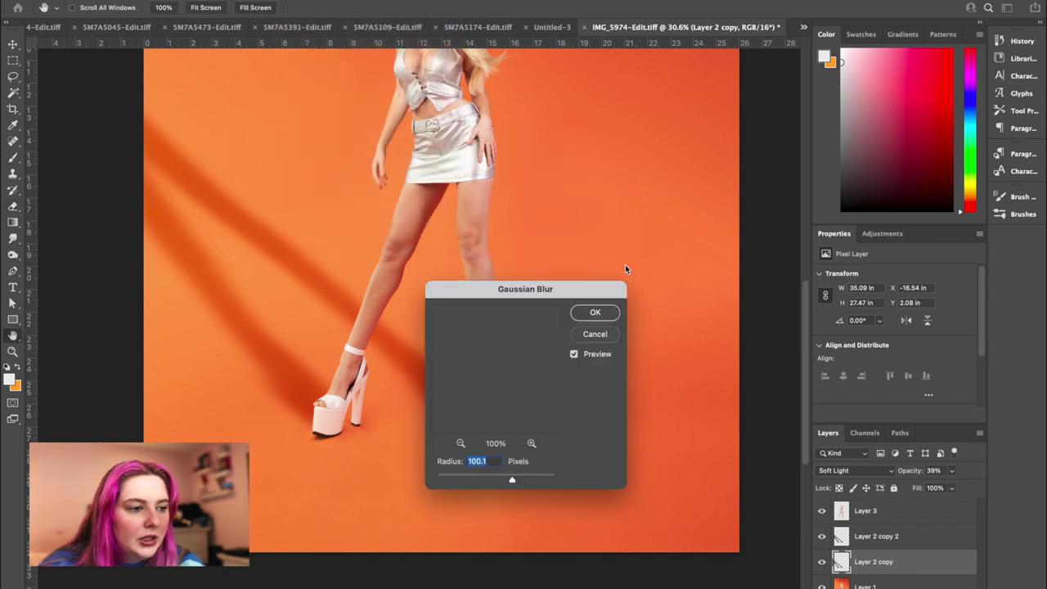
drag(528, 479, 531, 479)
click(595, 312)
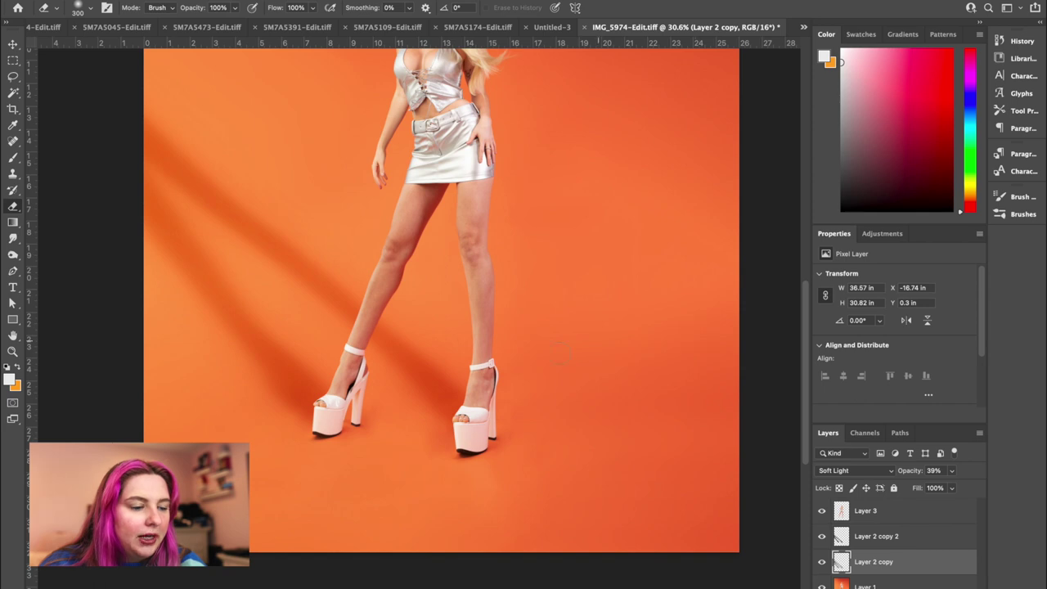
scroll(379, 340, down, 8)
scroll(379, 341, up, 1)
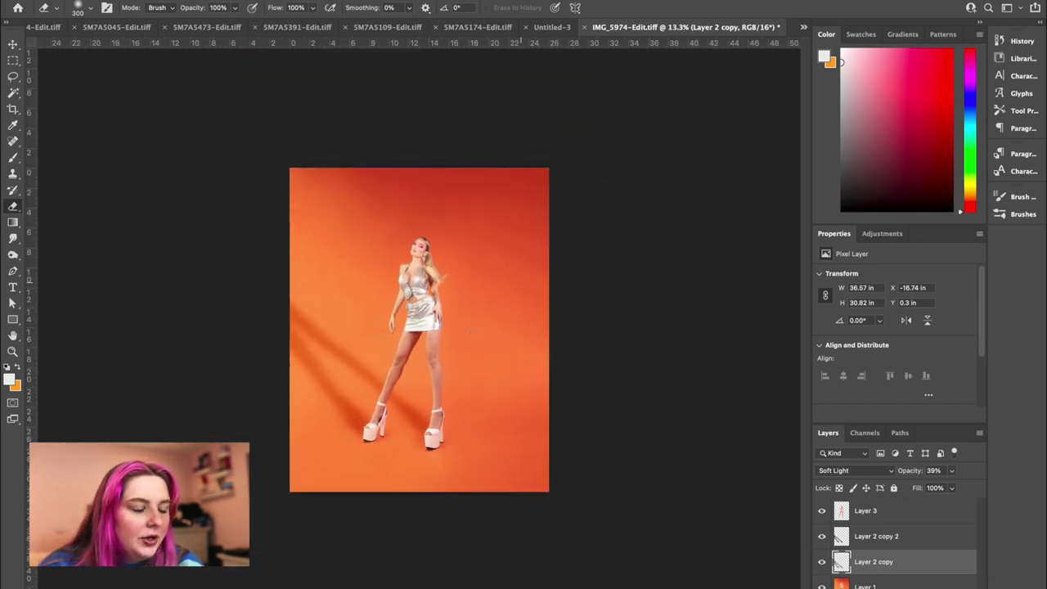
scroll(572, 340, up, 5)
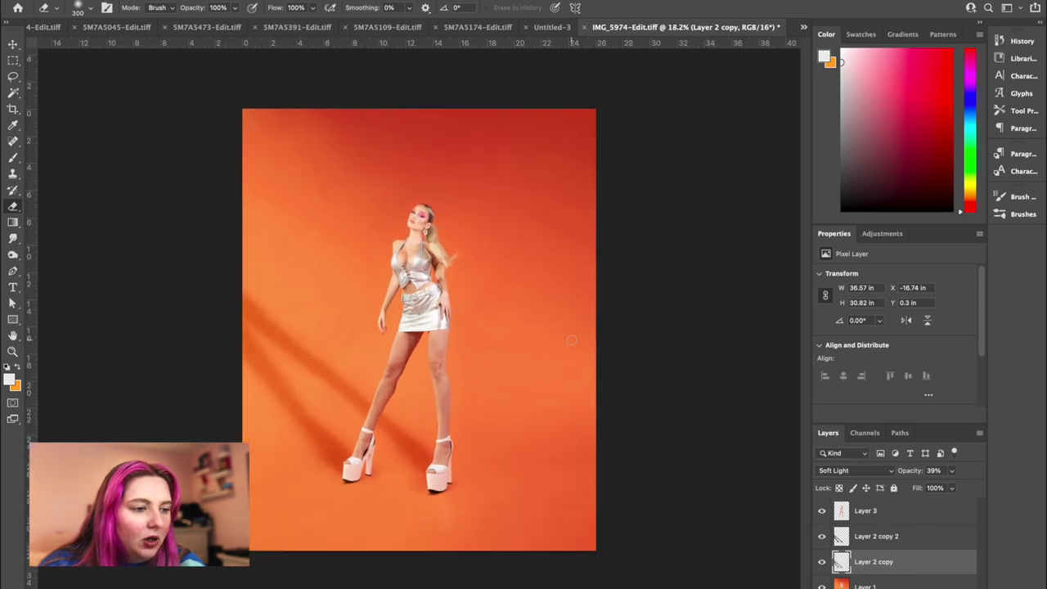
scroll(572, 341, down, 3)
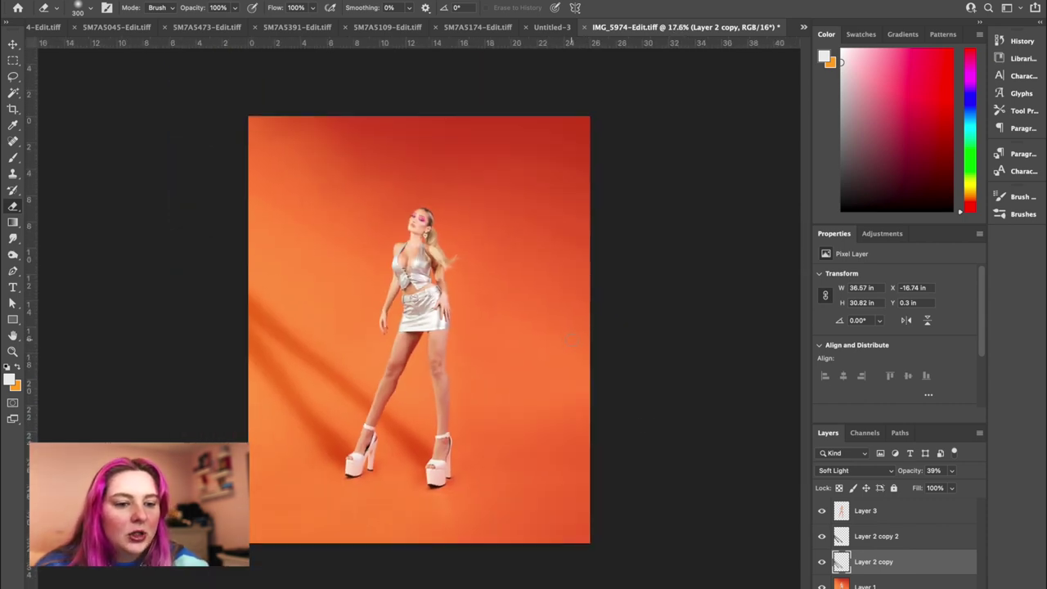
- Merge the model, shadow and backdrop layers into a single layer
right_click(871, 524)
click(945, 434)
scroll(419, 329, up, 8)
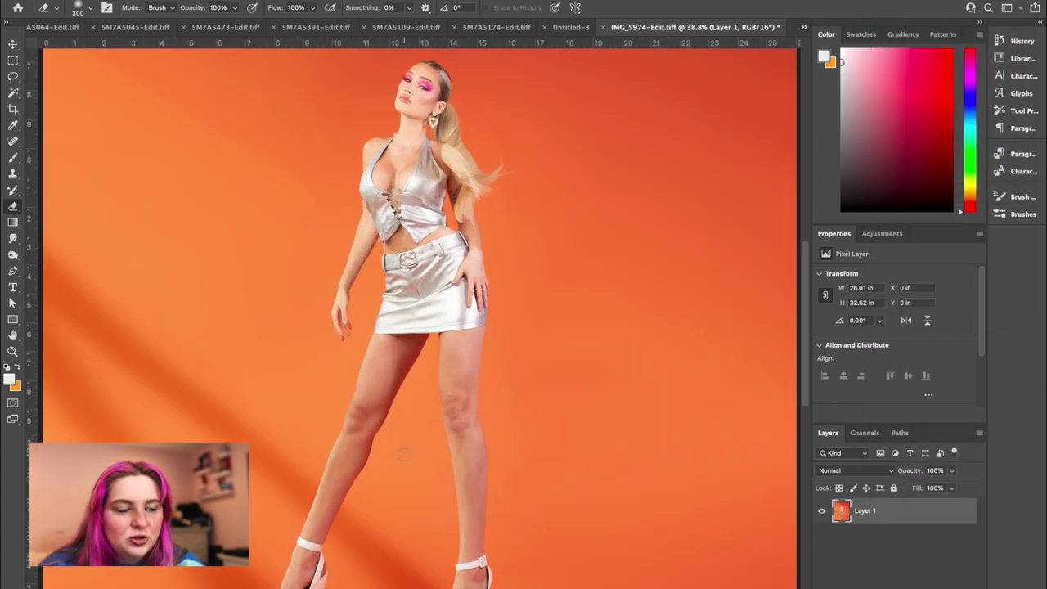
- Burn the contact shadows around both platform shoes with the Midtones range at 9% exposure and a size 150 brush
scroll(397, 448, down, 6)
scroll(402, 454, up, 2)
scroll(401, 456, up, 2)
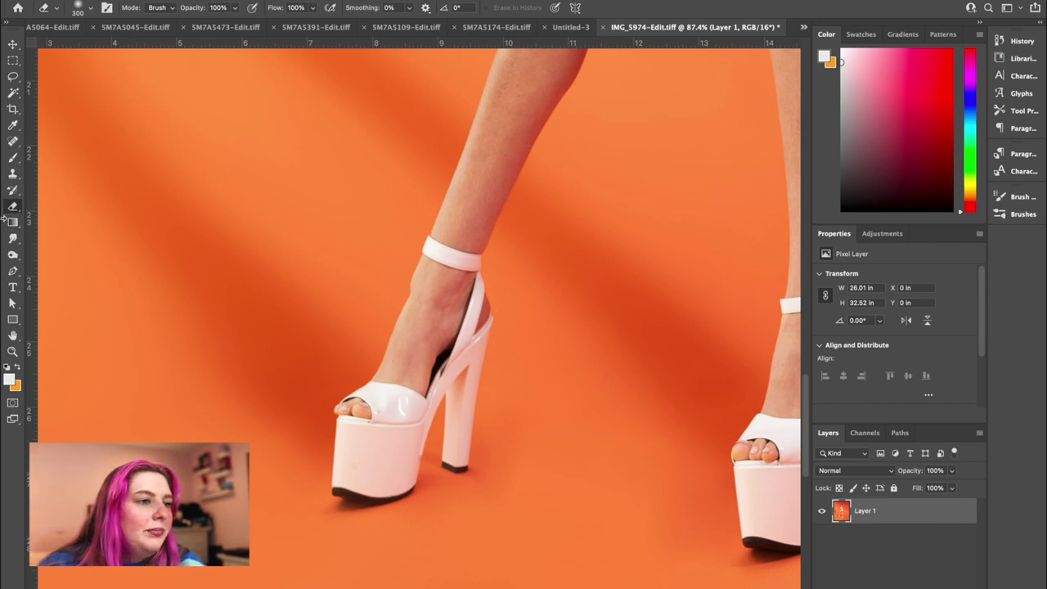
click(12, 254)
right_click(12, 254)
click(50, 262)
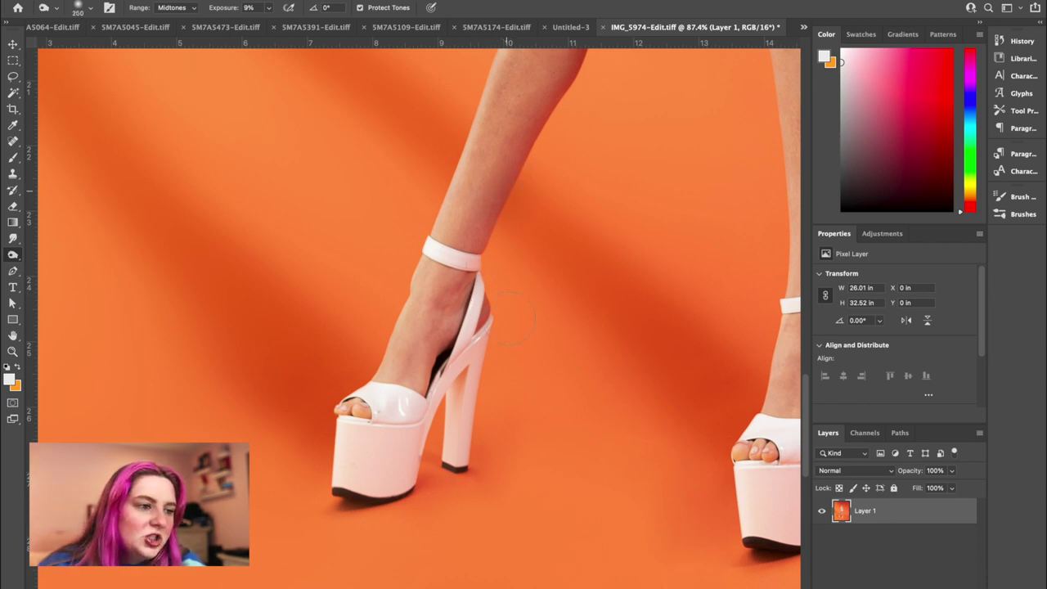
scroll(514, 319, up, 2)
scroll(491, 311, right, 2)
scroll(445, 260, right, 4)
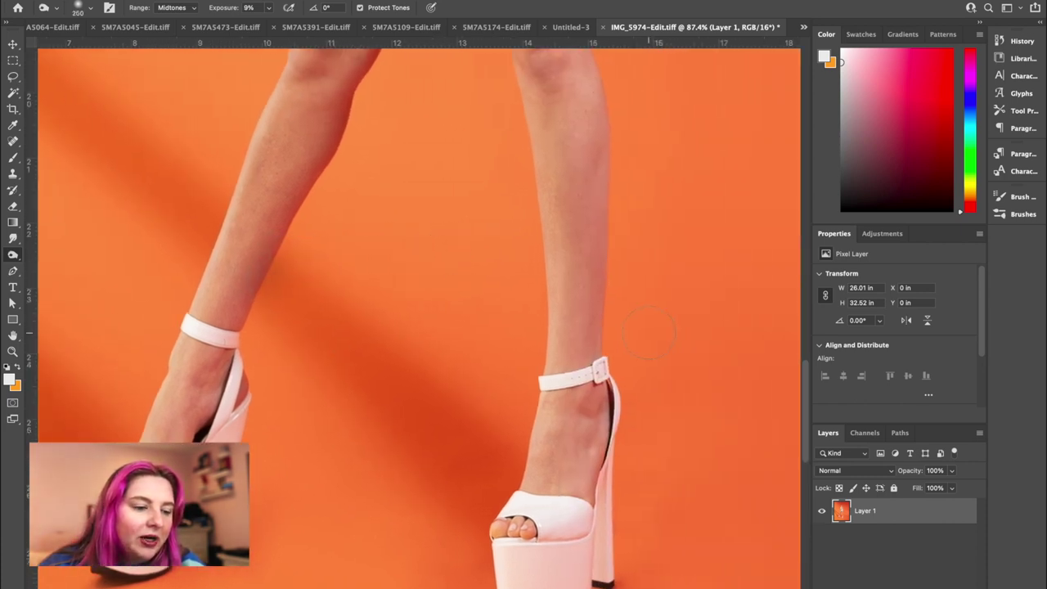
scroll(515, 483, up, 3)
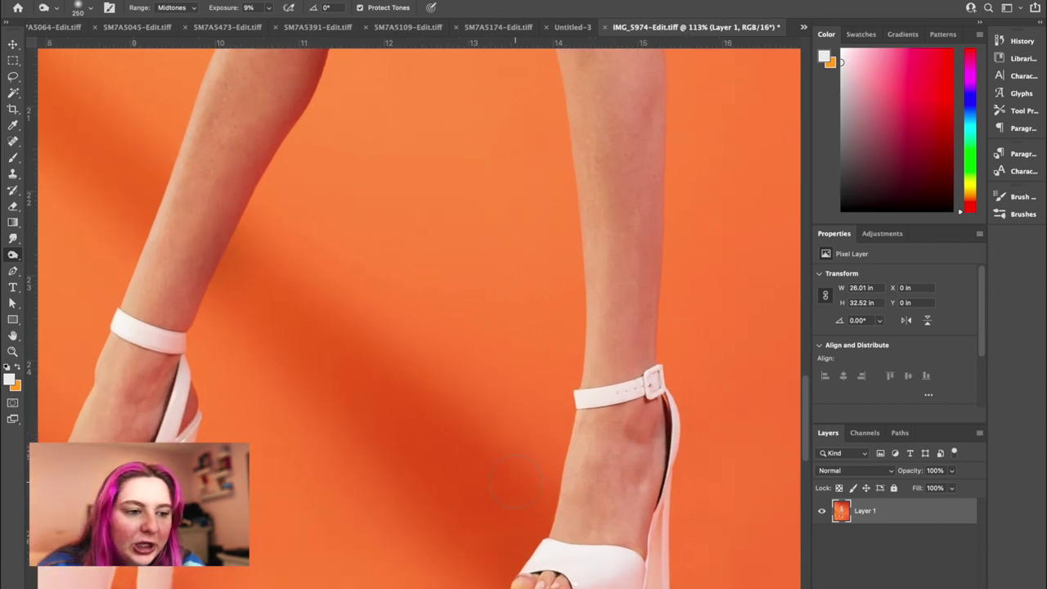
scroll(515, 483, down, 5)
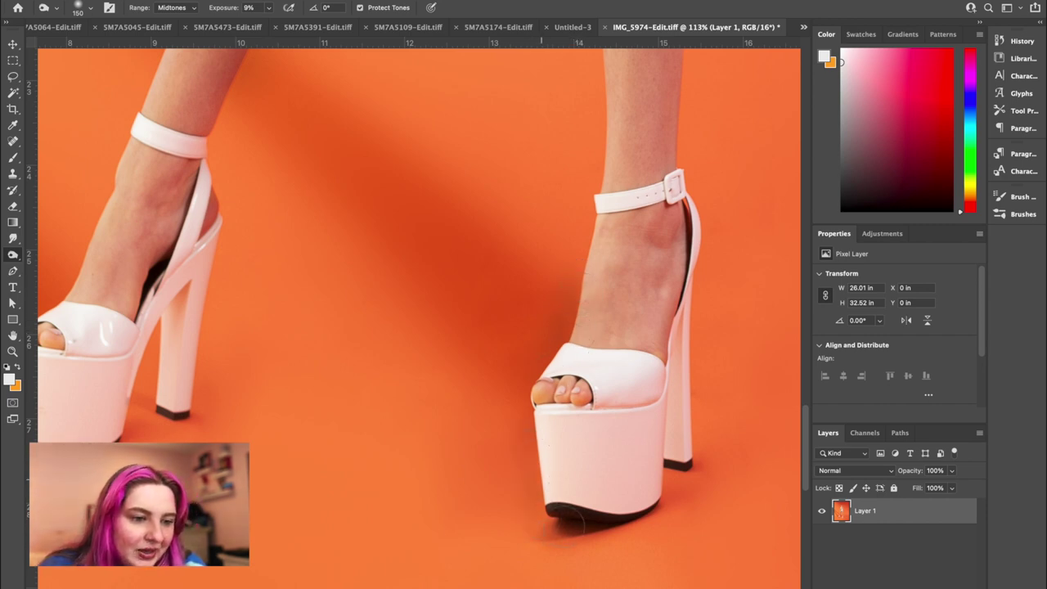
scroll(556, 520, down, 3)
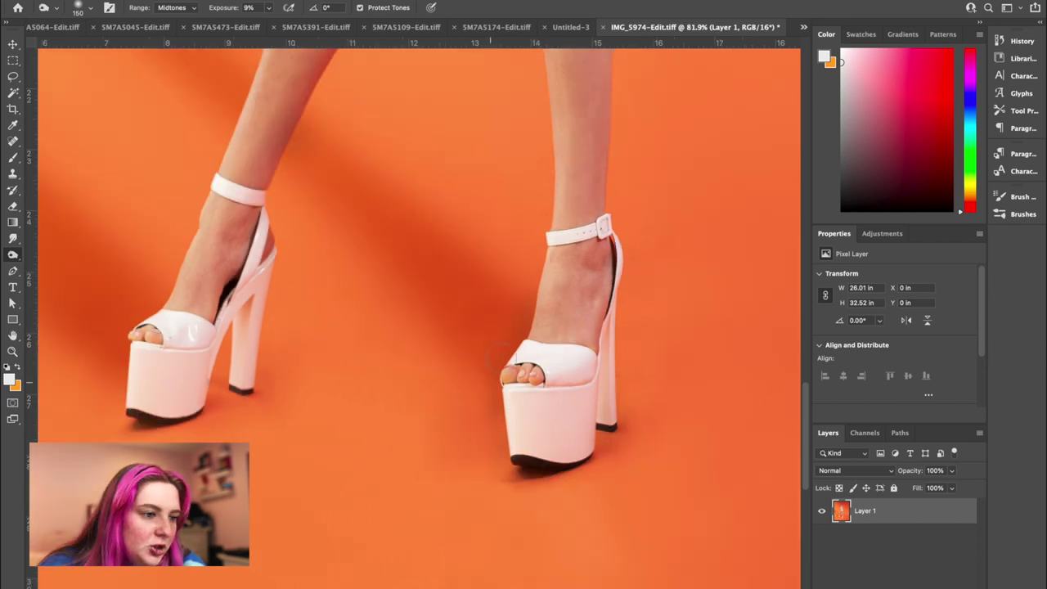
scroll(497, 354, left, 3)
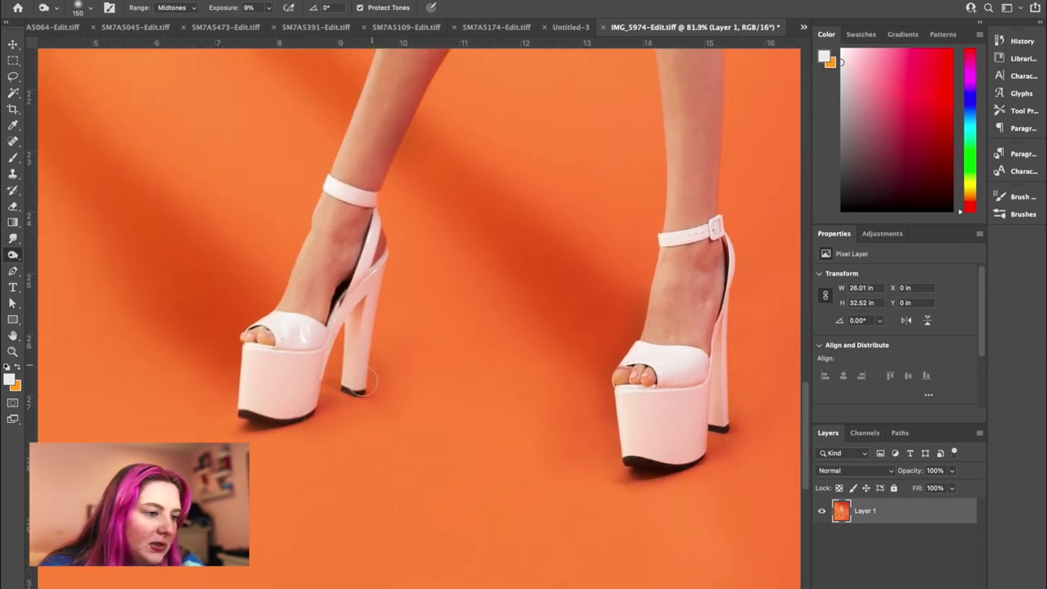
- Crop the image slightly tighter at the 4:5 ratio, pulling in the upper right corner
key(ctrl+0)
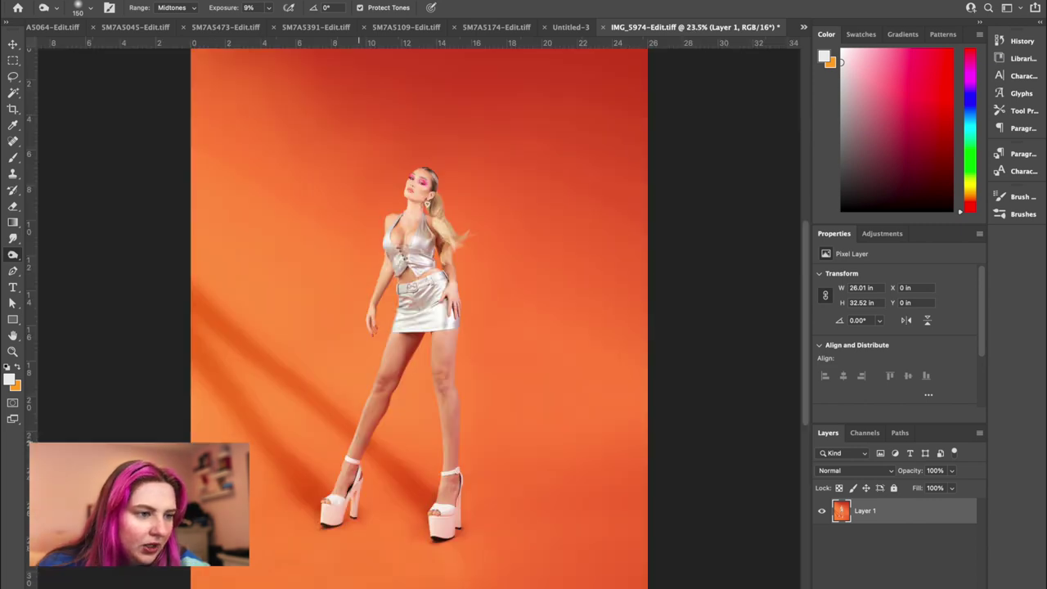
scroll(478, 426, down, 4)
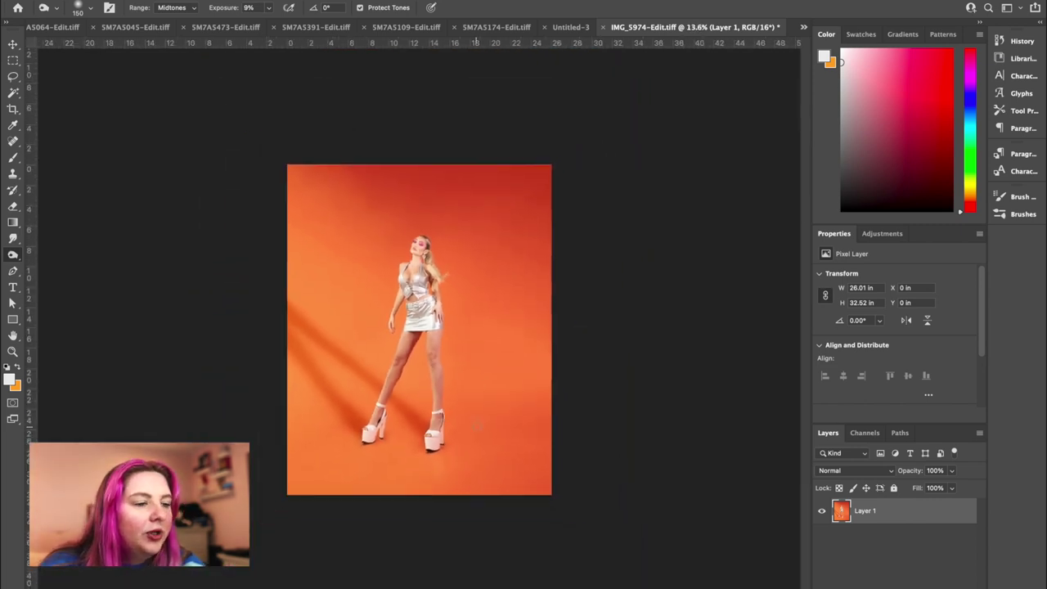
scroll(477, 427, up, 3)
click(13, 109)
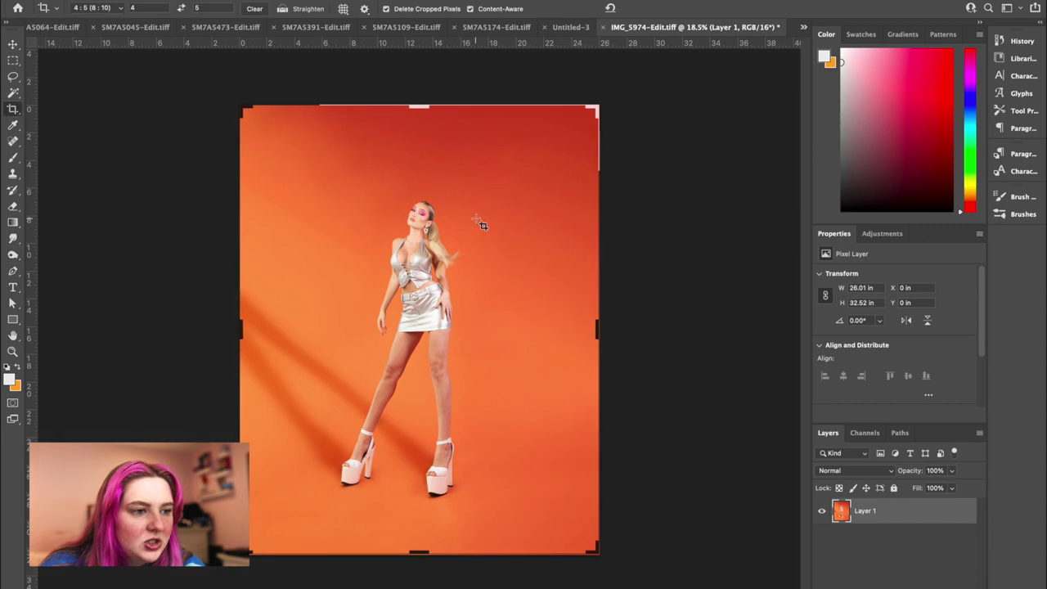
drag(600, 107, 590, 109)
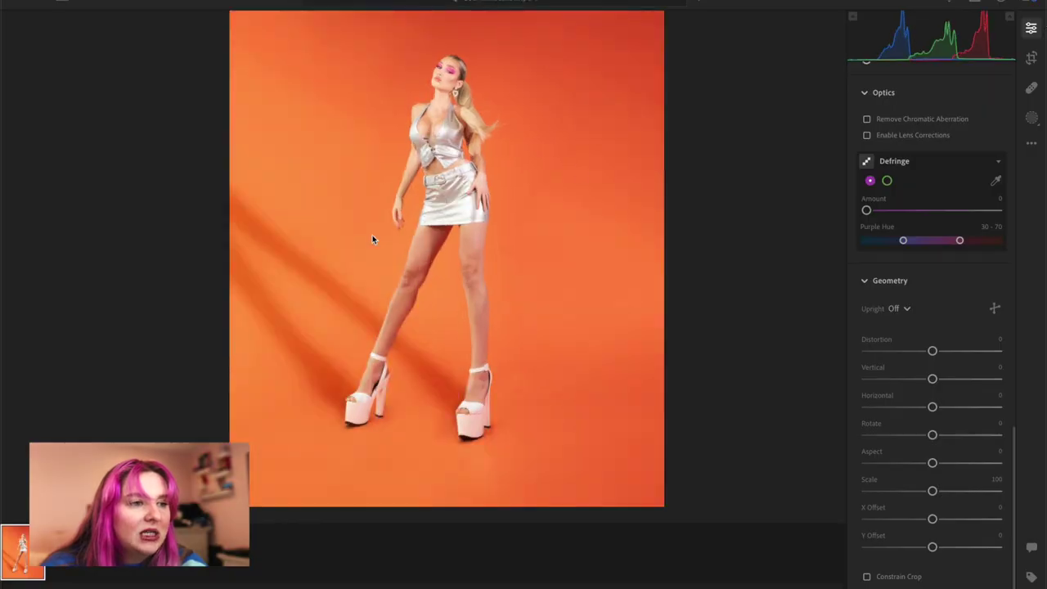
- Set the photo's Exposure to +0.17, Contrast to +25 and Highlights to +13
scroll(384, 202, down, 3)
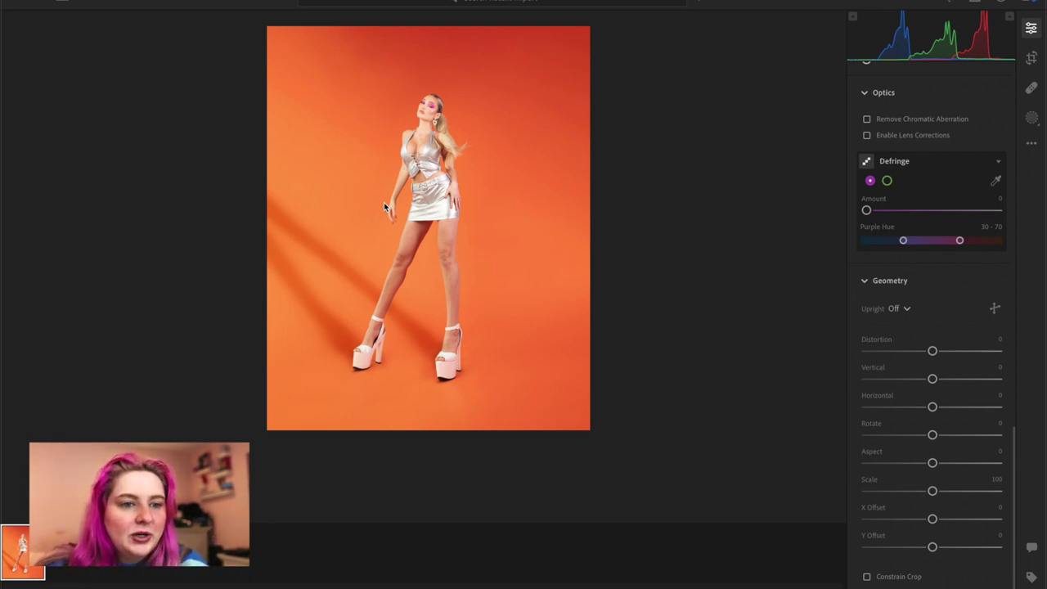
scroll(955, 77, up, 8)
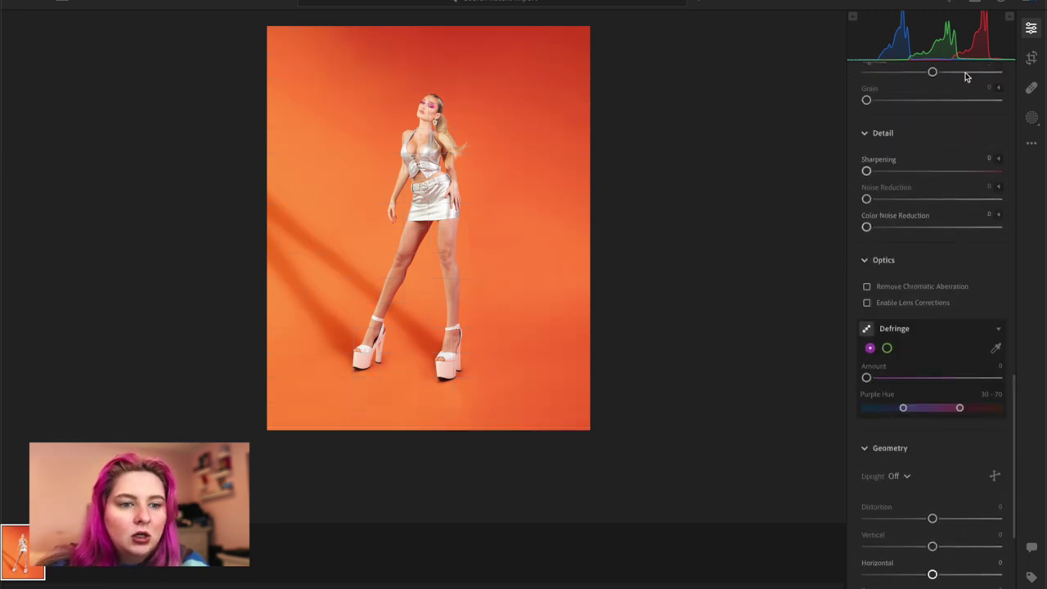
scroll(965, 77, up, 10)
drag(933, 205, 942, 261)
click(451, 219)
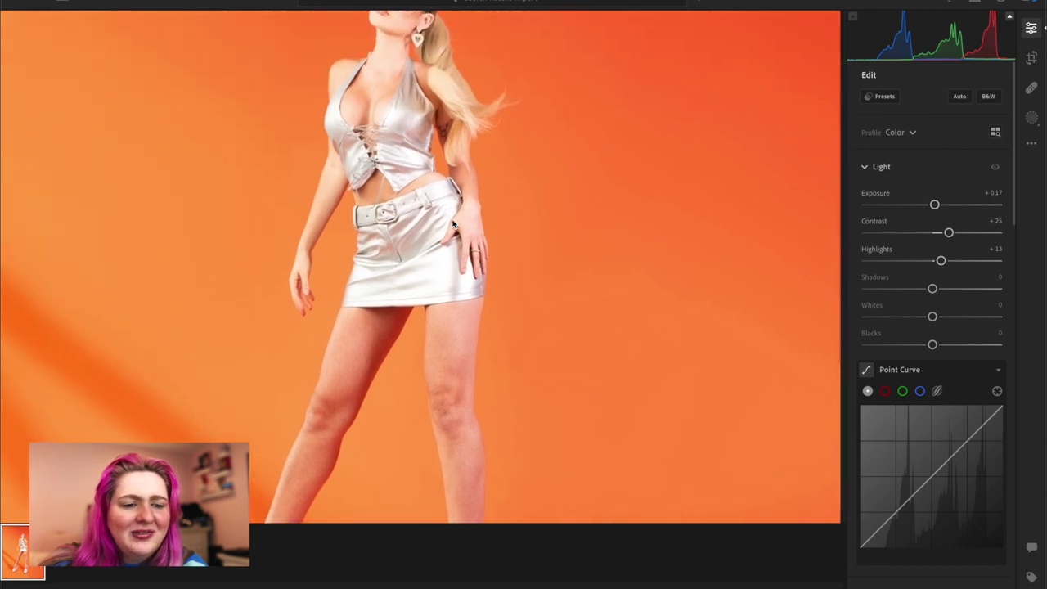
click(451, 221)
- Set the white balance Temp to −1 and the Whites to −59
scroll(933, 360, down, 5)
drag(940, 360, 927, 361)
scroll(930, 385, up, 5)
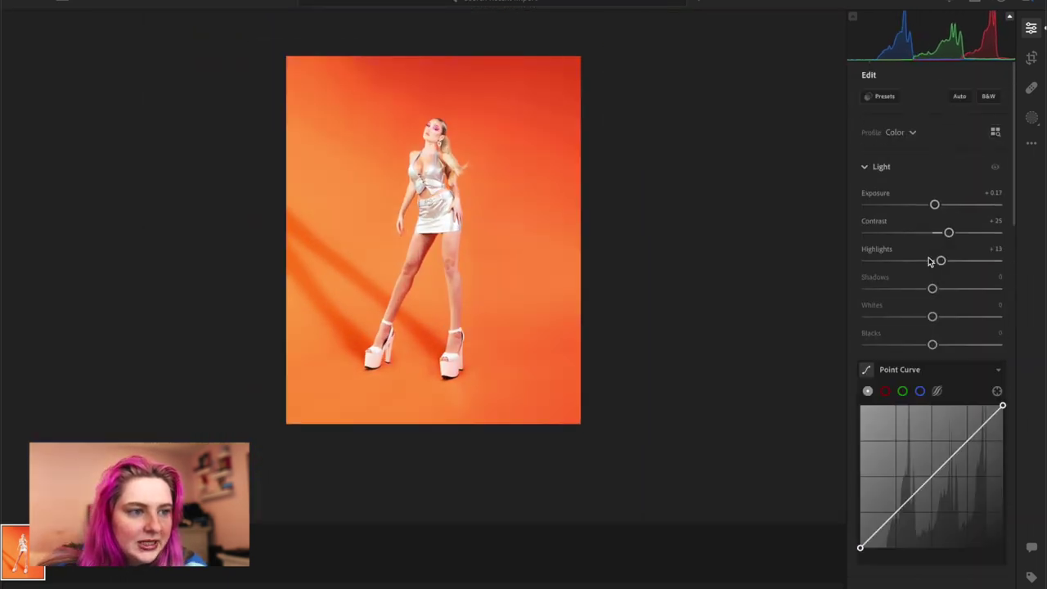
drag(931, 316, 893, 316)
click(494, 169)
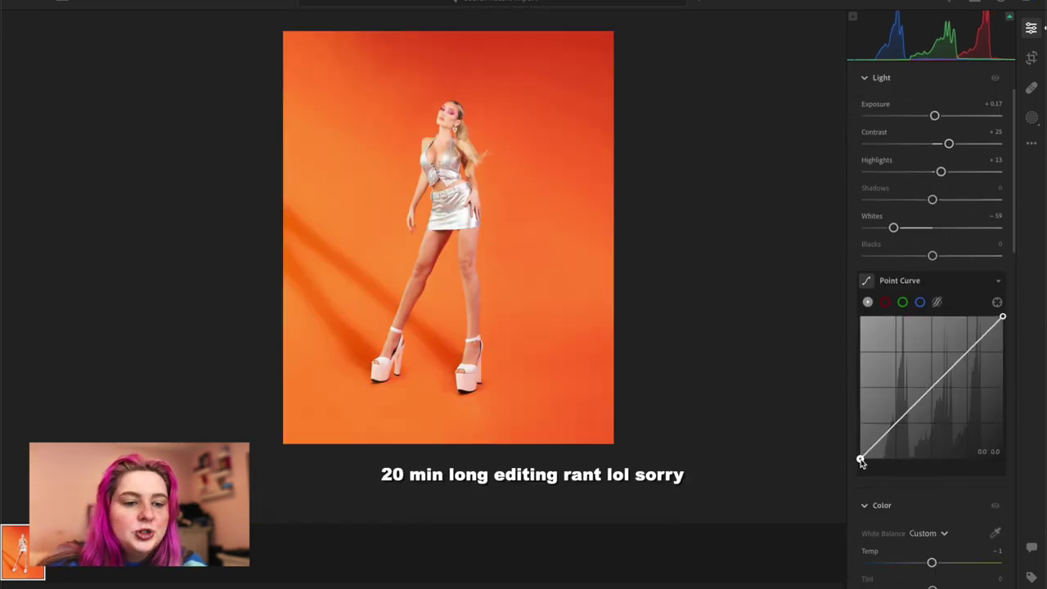
- Try a point curve with the black point moved inward and a second point in the shadows, and undo it
drag(860, 458, 893, 430)
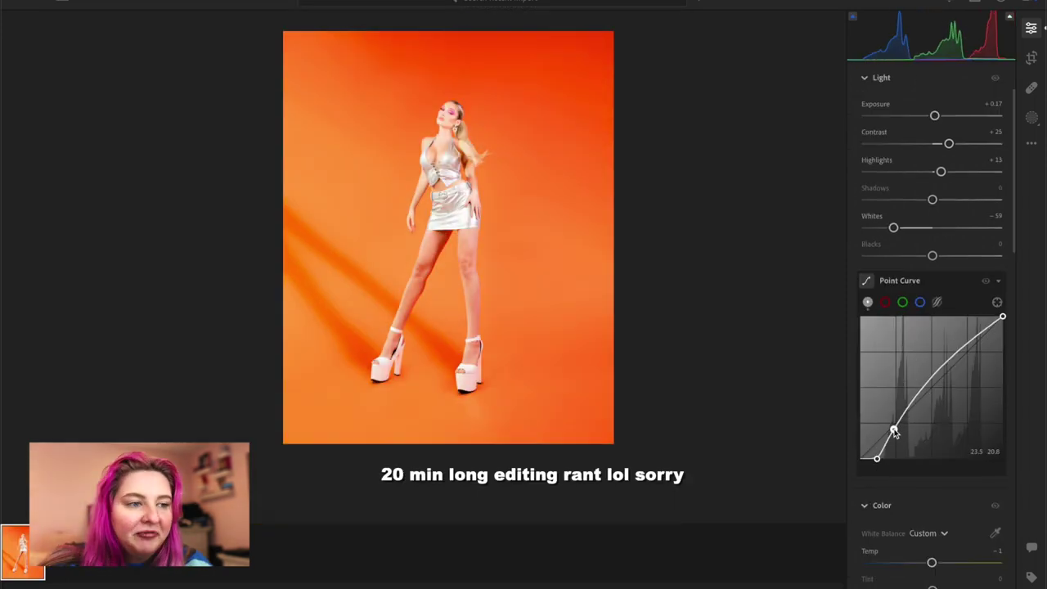
key(ctrl+z)
- Set the Tint to +2 and the Vibrance to +8
scroll(950, 493, down, 5)
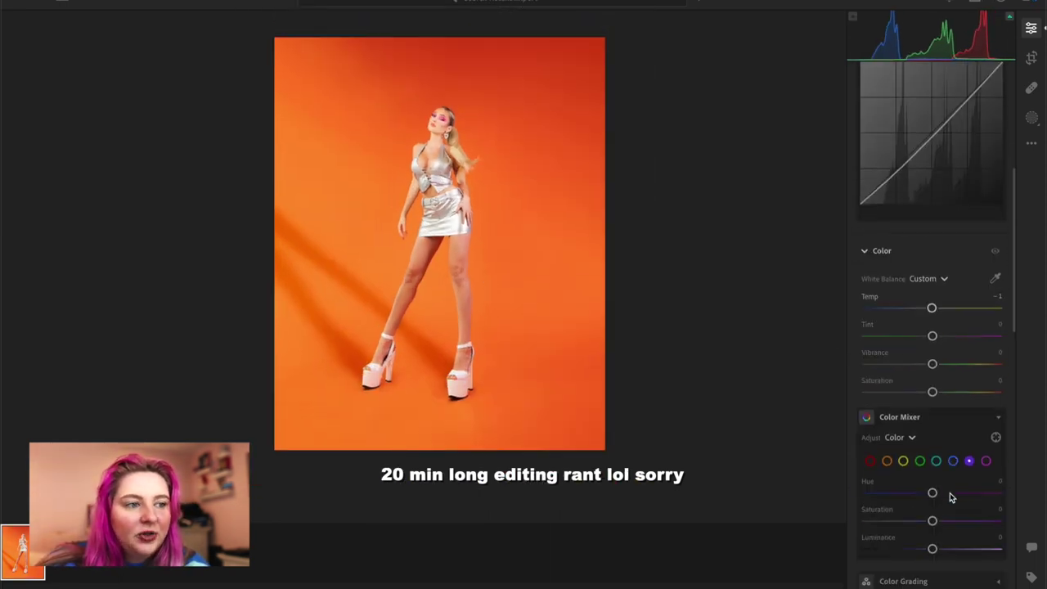
scroll(913, 406, down, 1)
drag(933, 305, 938, 306)
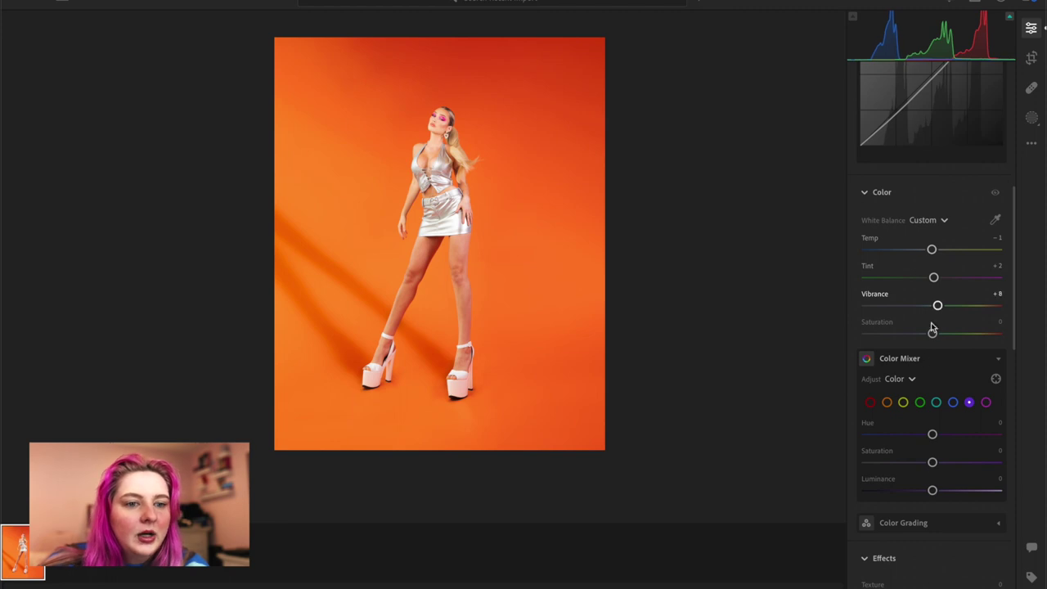
- Try raising the Orange hue in the Color Mixer and undo the change
scroll(925, 425, down, 4)
click(887, 253)
mouse_move(933, 285)
mouse_down()
mouse_move(900, 284)
mouse_move(944, 291)
mouse_up()
key(ctrl+z)
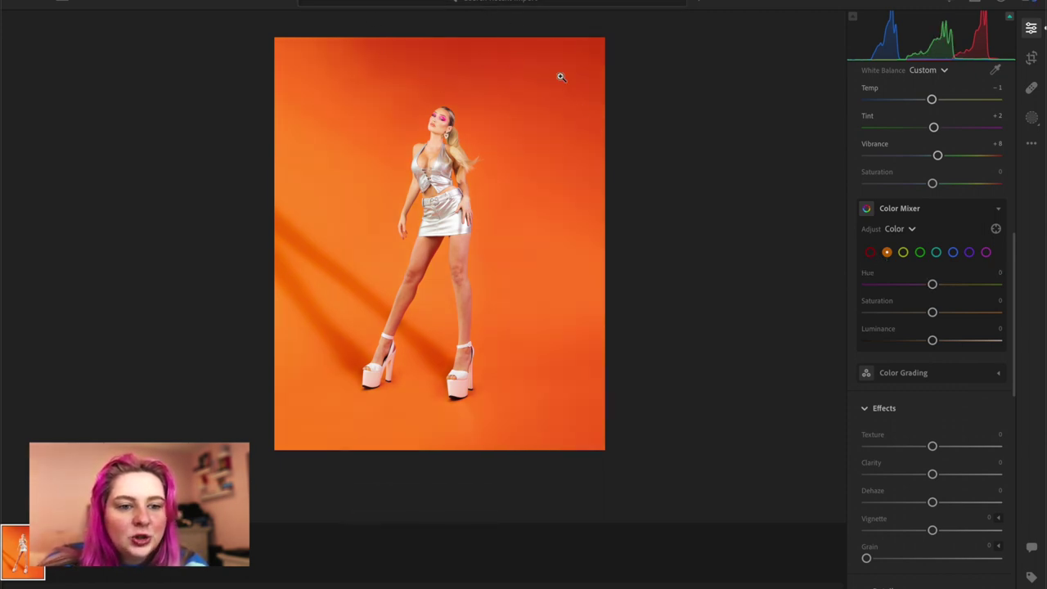
- Raise the Red hue slightly in the Color Mixer to push the backdrop's reds toward orange
click(870, 252)
drag(933, 286, 940, 286)
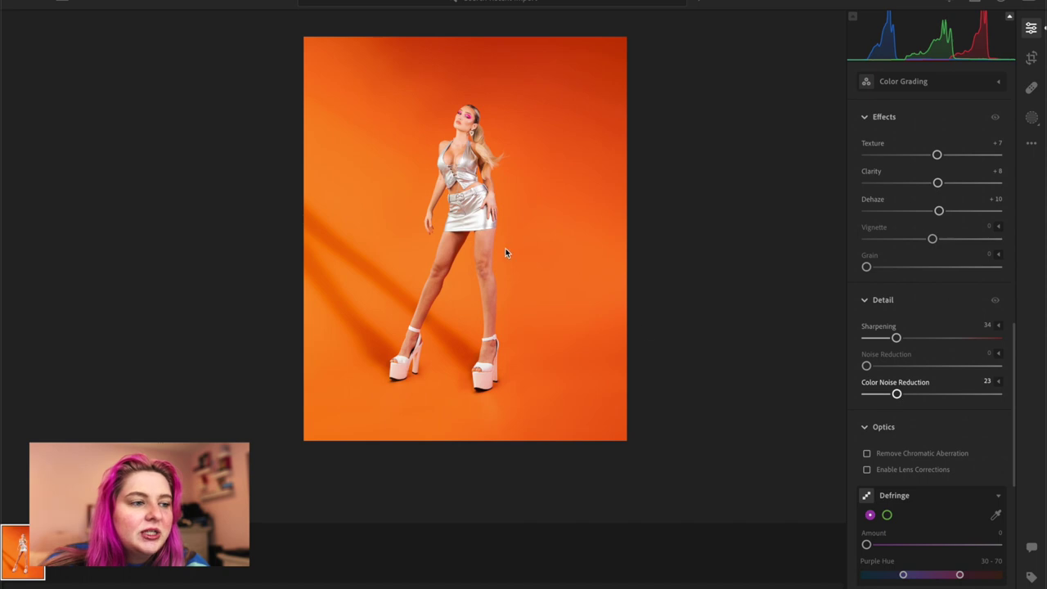
- Examine the legs, platform shoes and cast shadow up close and compare them with the whole image
click(486, 363)
scroll(484, 363, down, 2)
scroll(485, 362, up, 4)
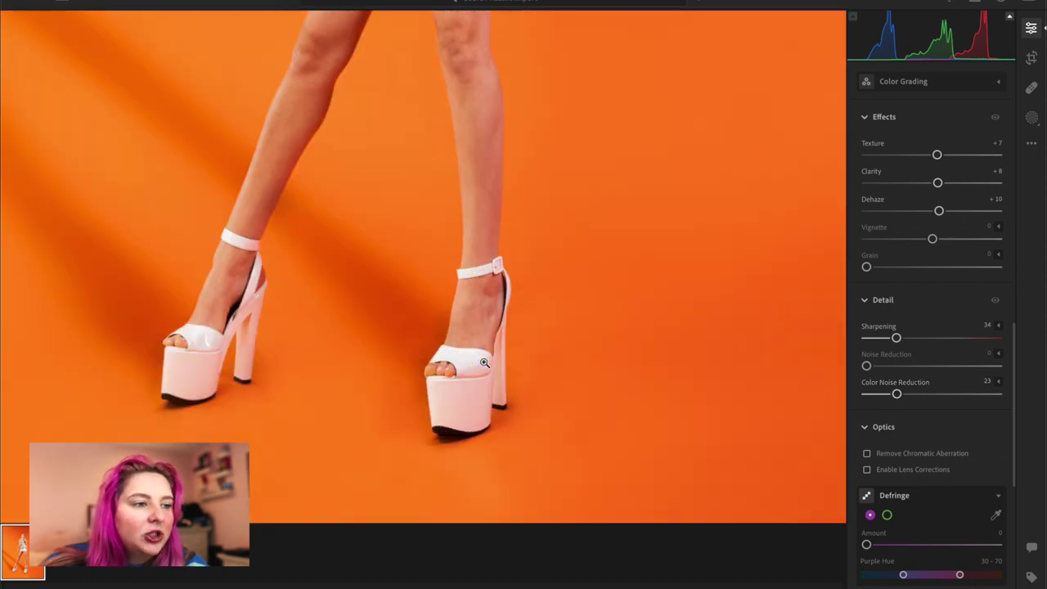
scroll(484, 362, down, 2)
scroll(484, 362, up, 4)
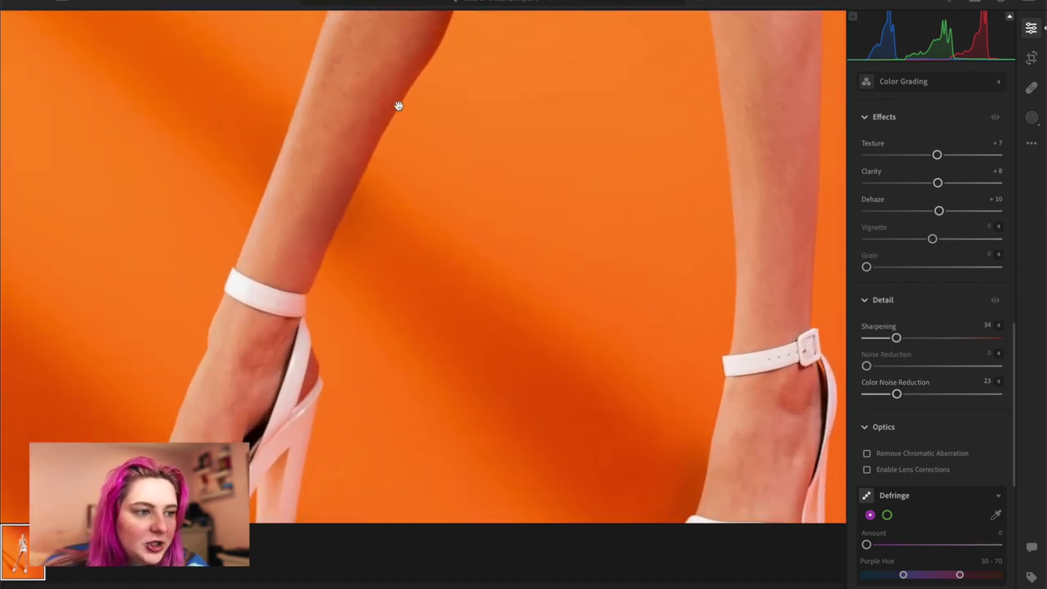
click(373, 235)
scroll(373, 235, down, 2)
click(368, 234)
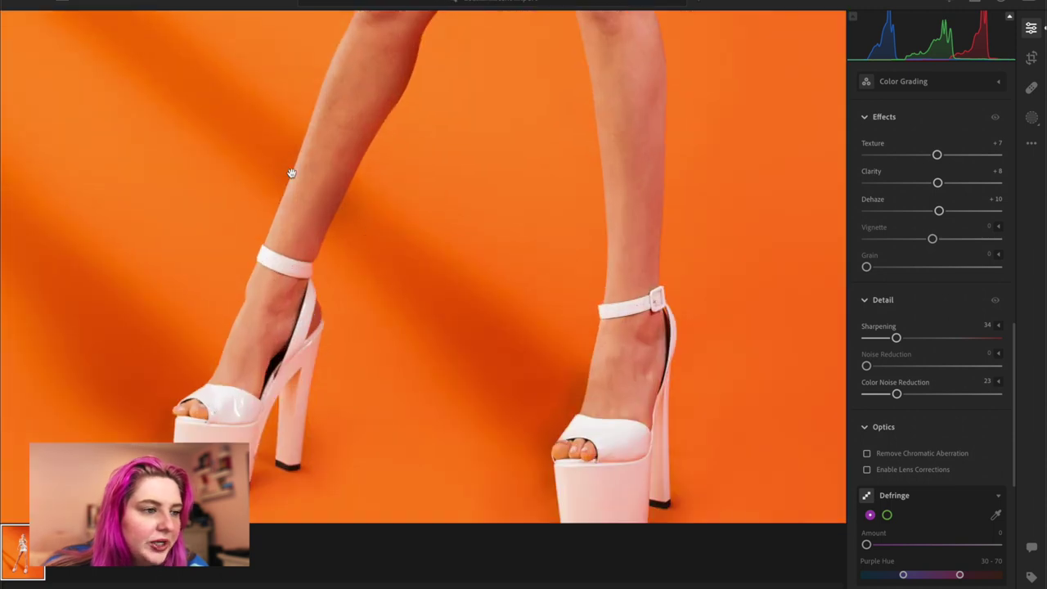
scroll(273, 147, down, 4)
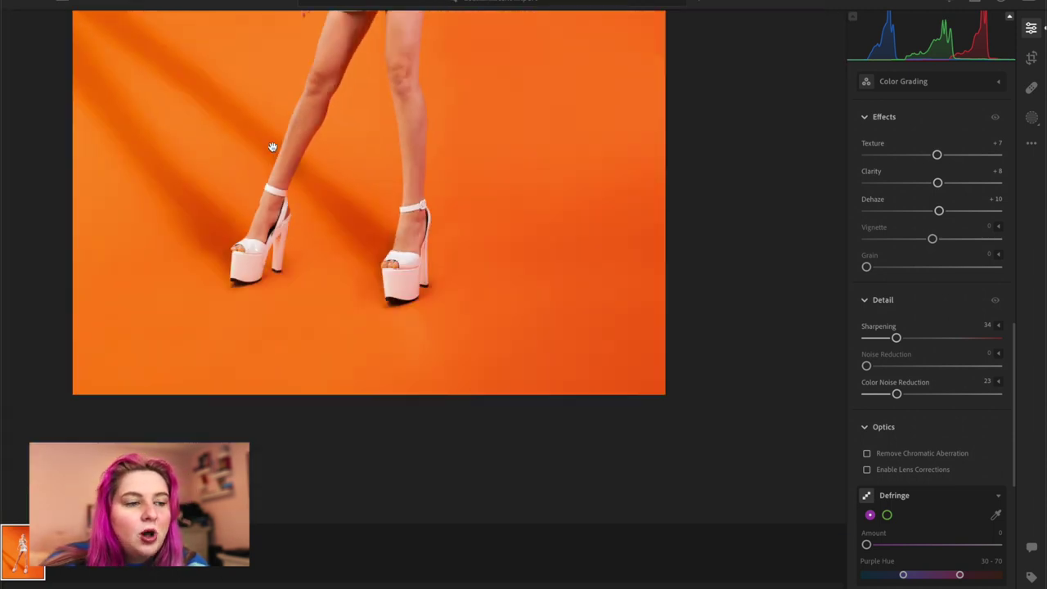
scroll(273, 147, up, 4)
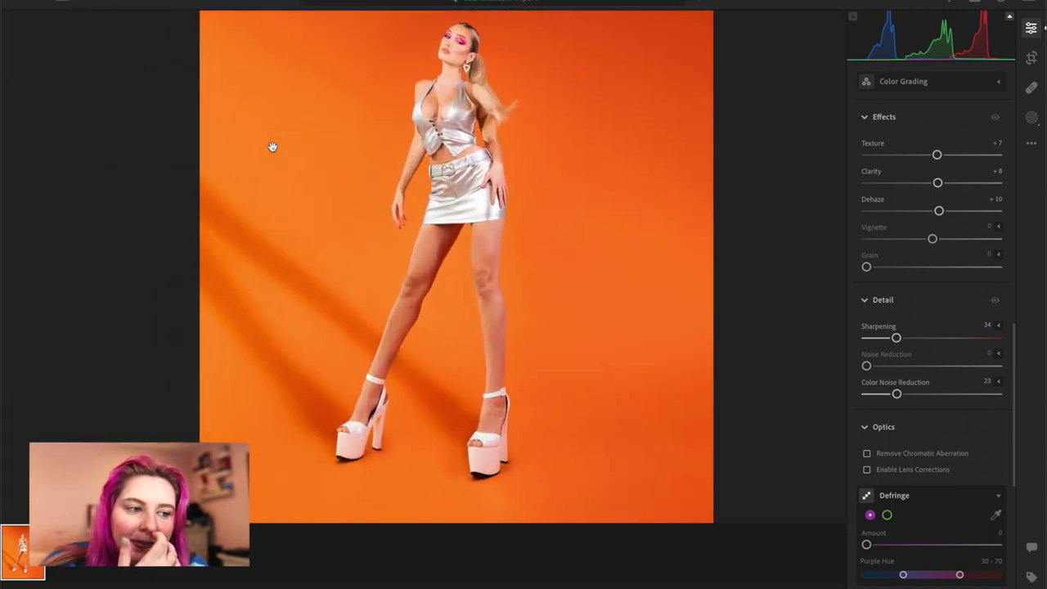
click(394, 389)
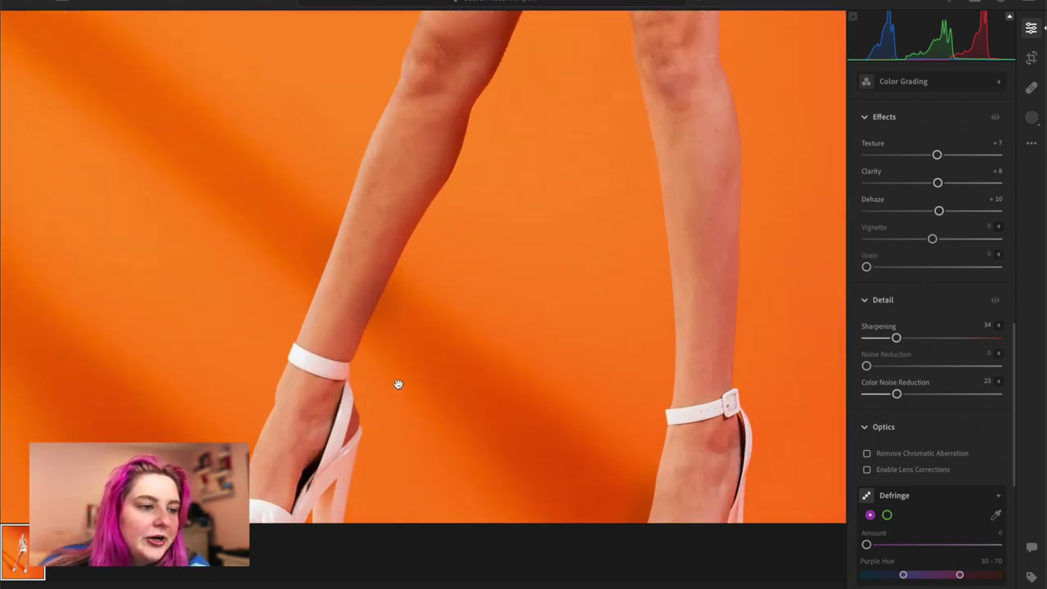
click(314, 248)
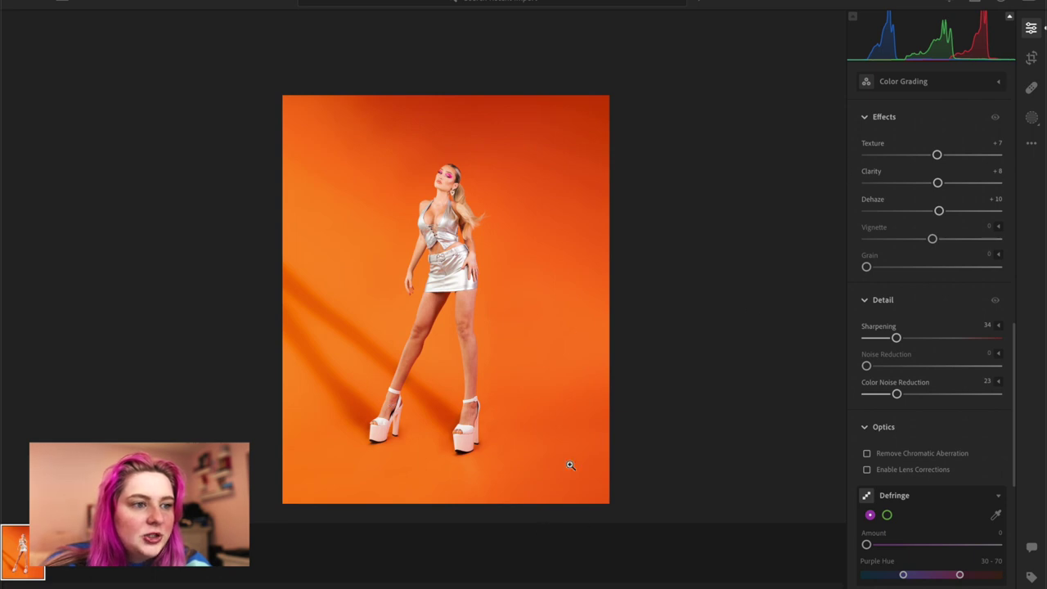
click(570, 323)
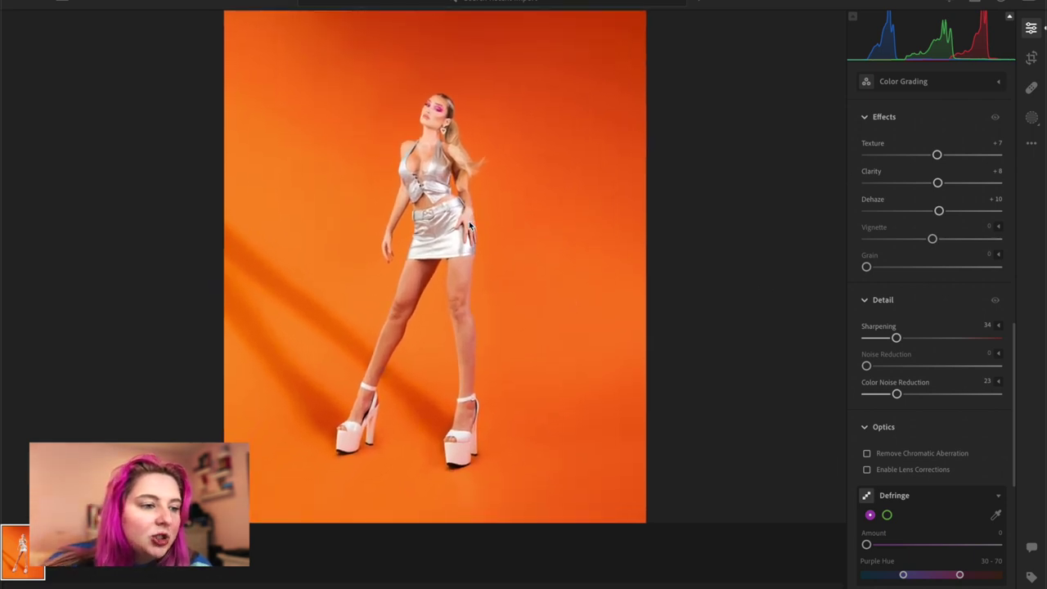
click(426, 305)
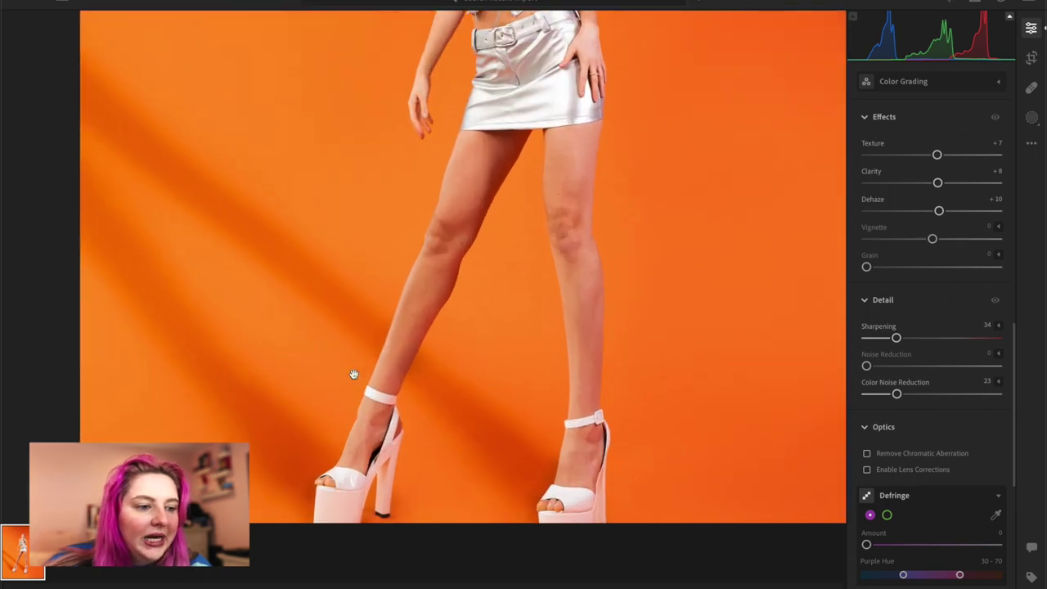